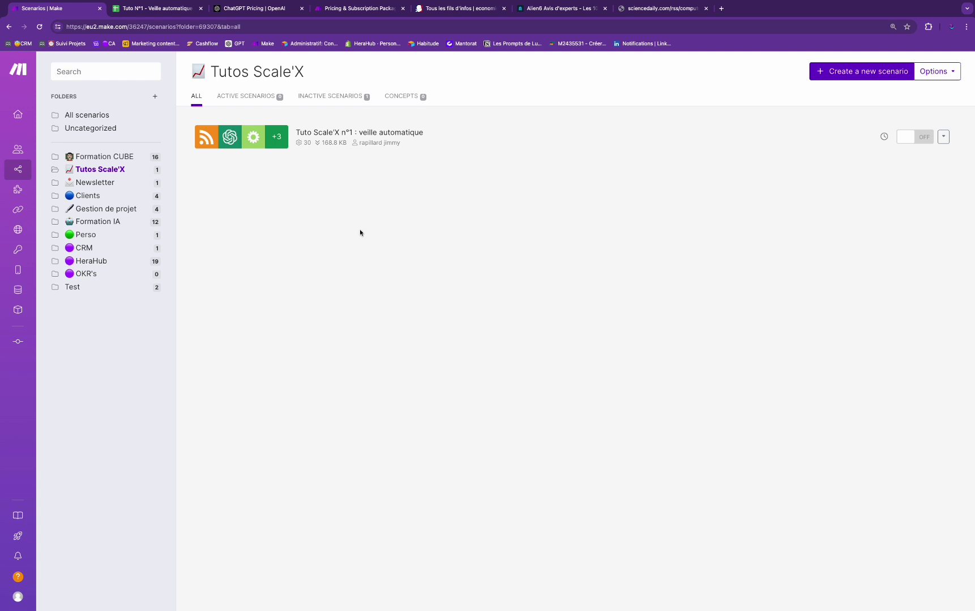
Review the Plus plan's features on the ChatGPT pricing page.
left_click(257, 8)
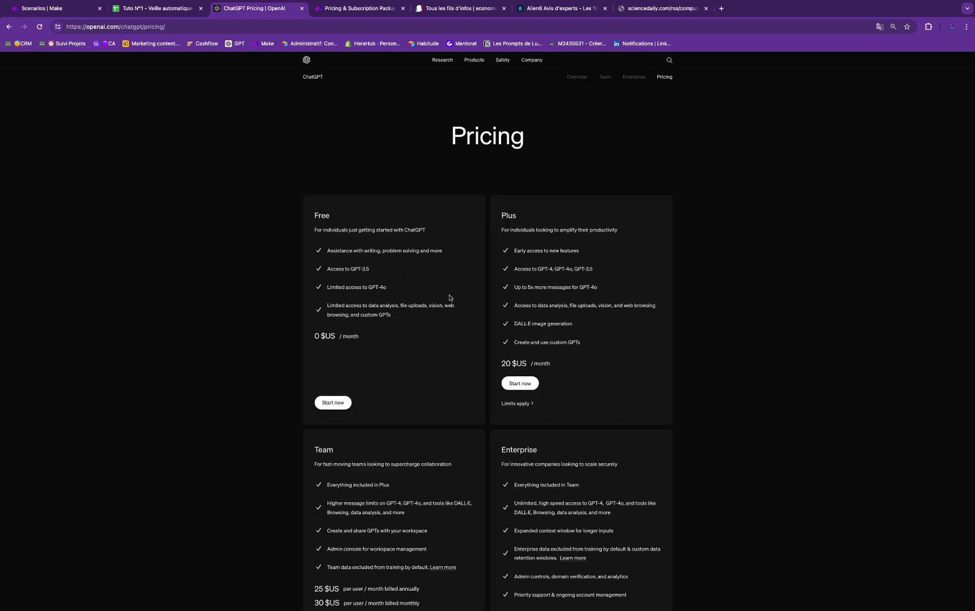
left_click_drag(493, 214, 597, 384)
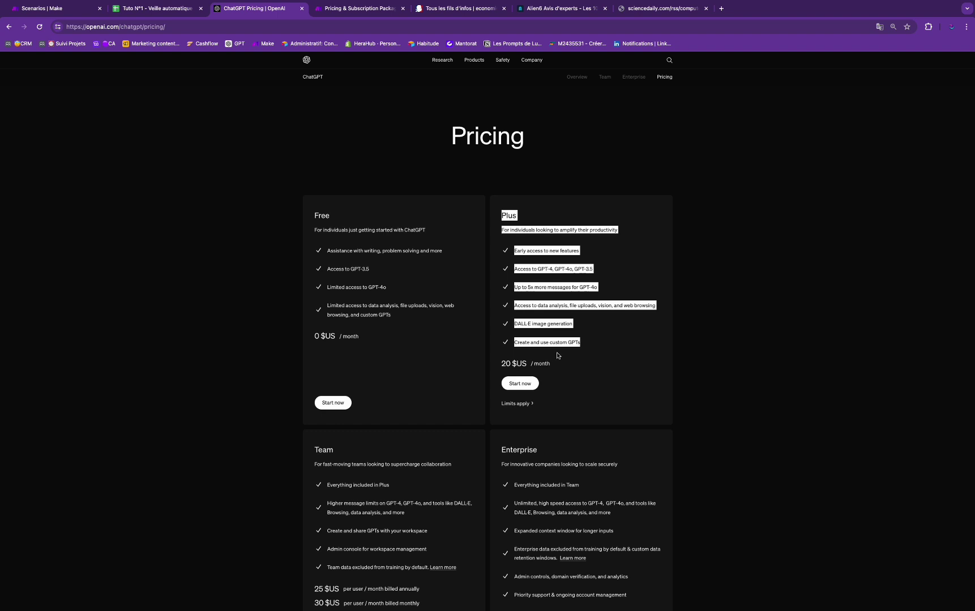
mouse_move(473, 61)
Review the free plan and its monthly operations allowance on the Make pricing page.
key("ctrl+Tab")
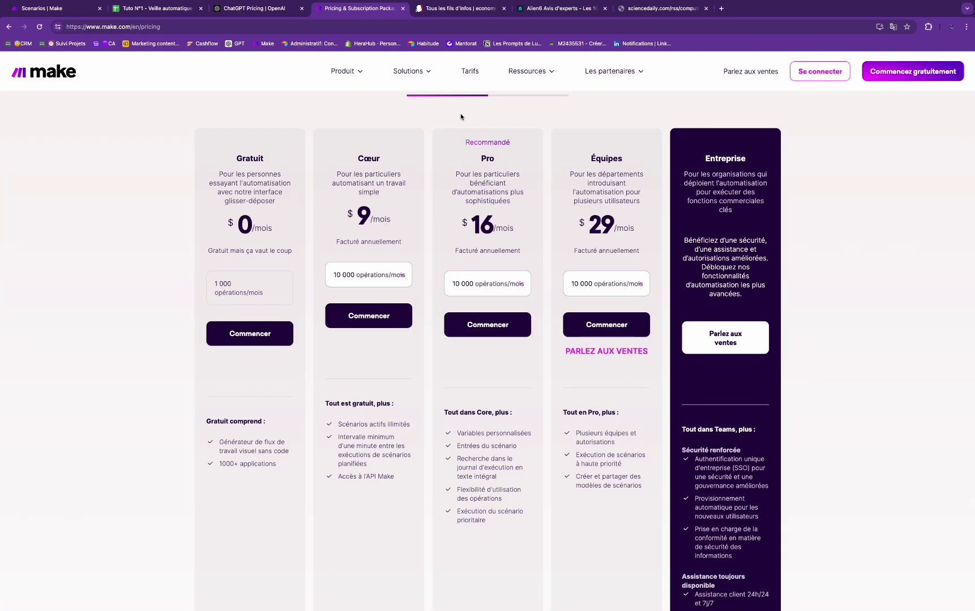
left_click_drag(214, 141, 273, 405)
left_click(271, 403)
left_click_drag(215, 280, 272, 295)
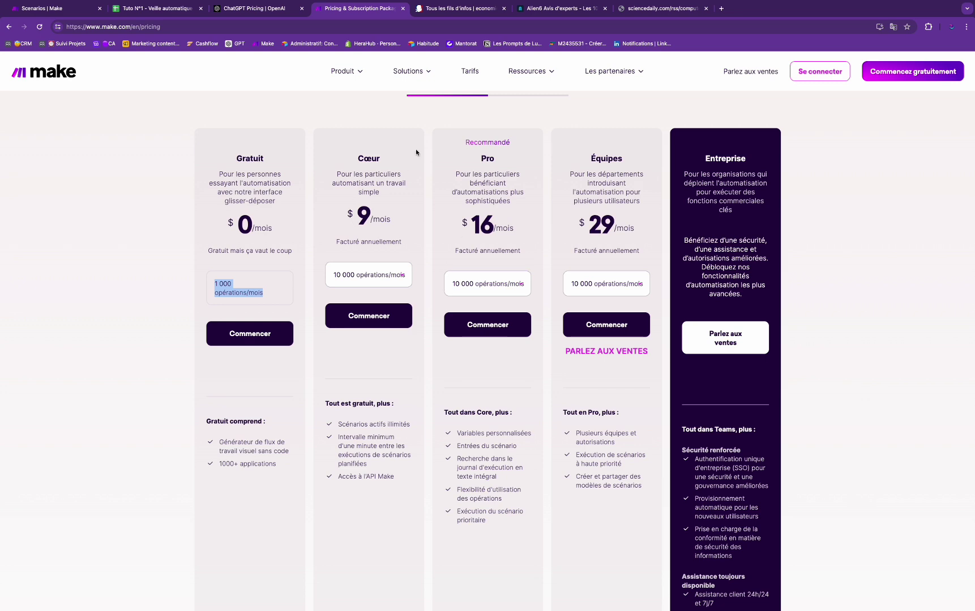
Return to Make and create a new scenario in the Tutos Scale'X folder.
key("super+1")
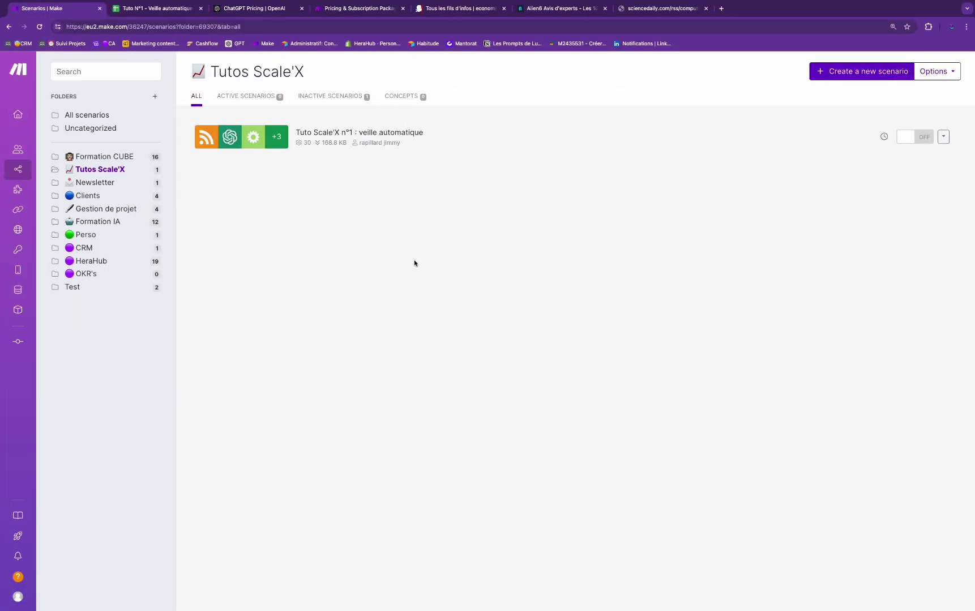
mouse_move(64, 171)
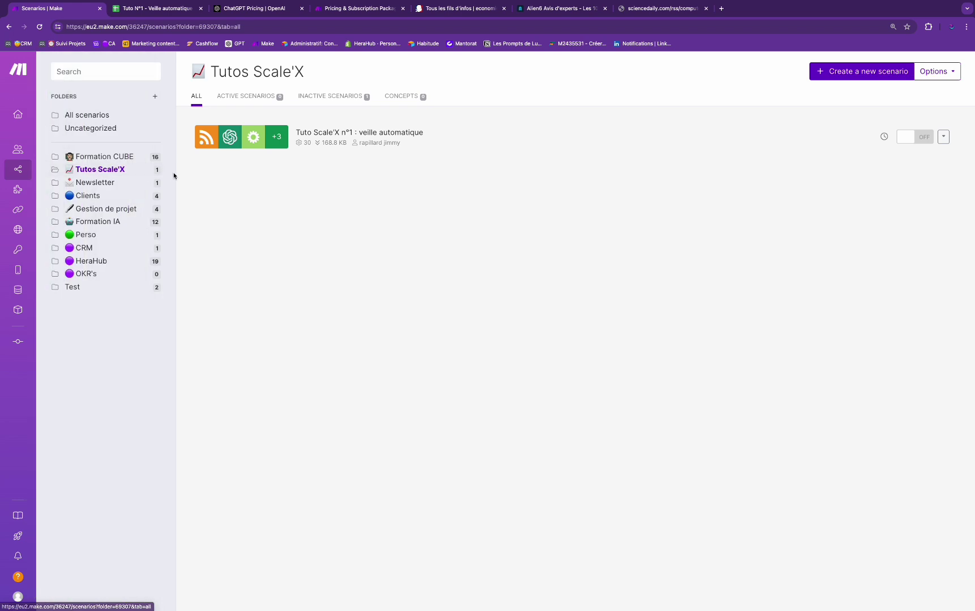
scroll(863, 77, "down", 1)
left_click(863, 68)
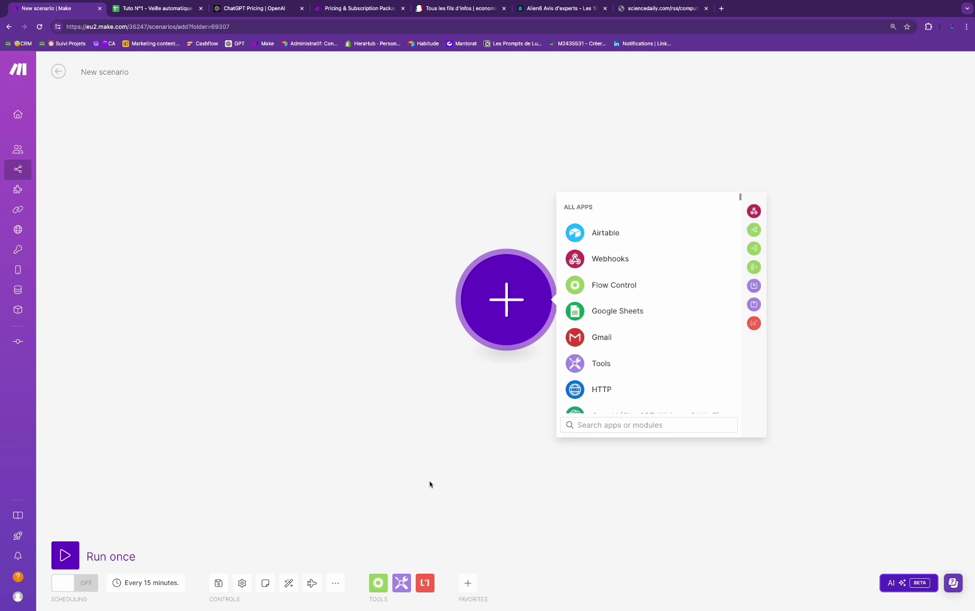
Import the blueprint (17).json file from Téléchargements into the new scenario.
left_click(330, 584)
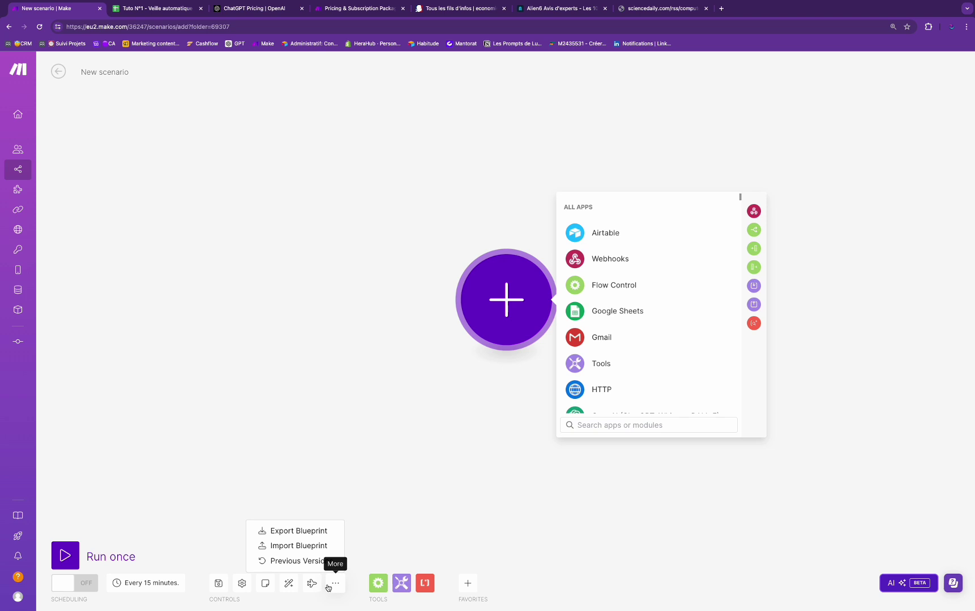
left_click(298, 546)
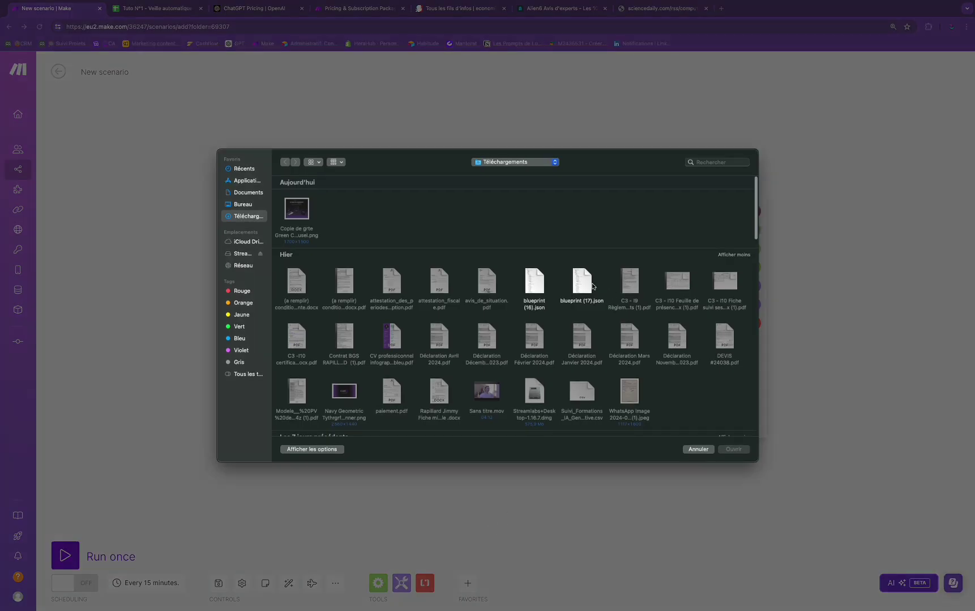
left_click(593, 279)
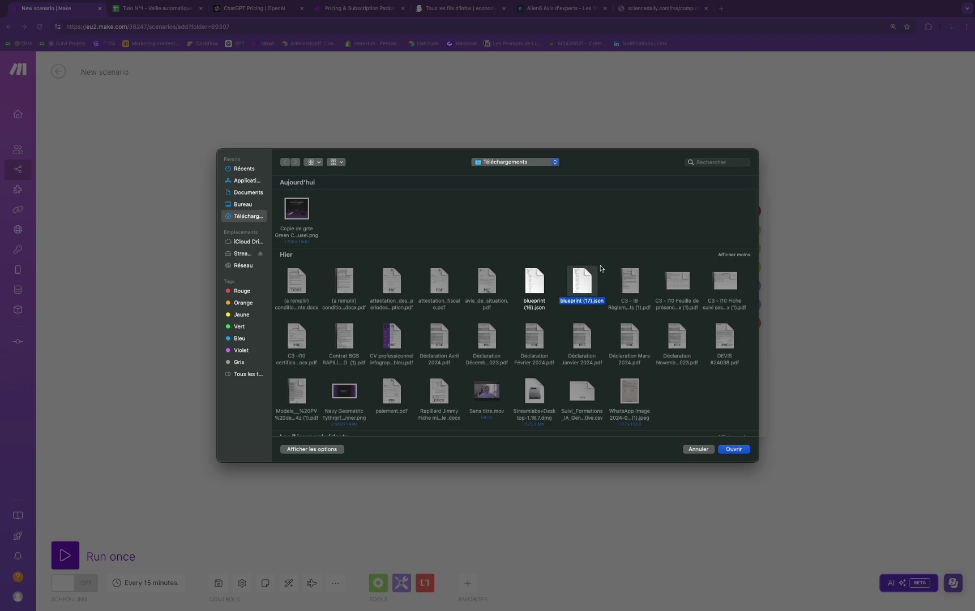
left_click(733, 449)
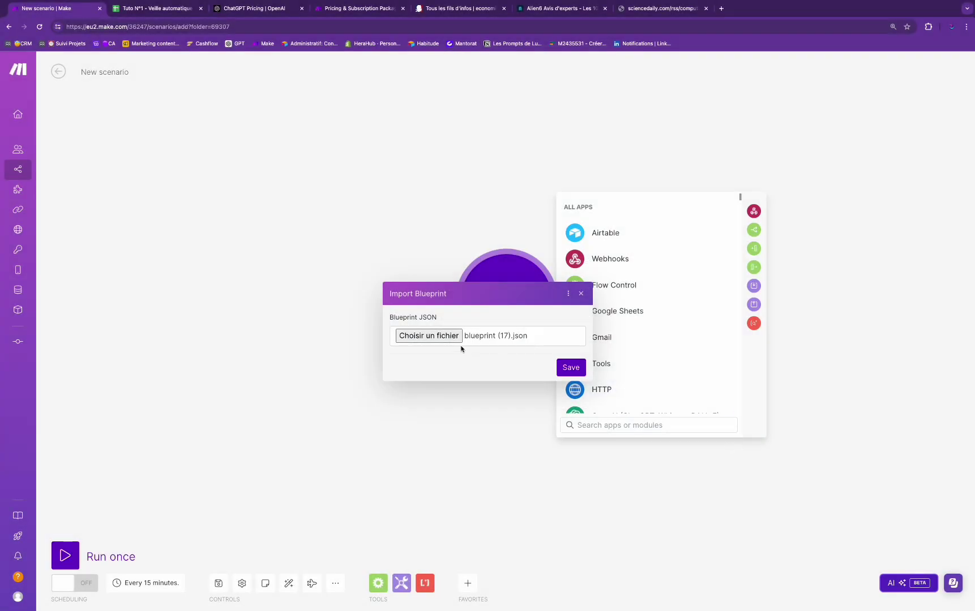
left_click(570, 368)
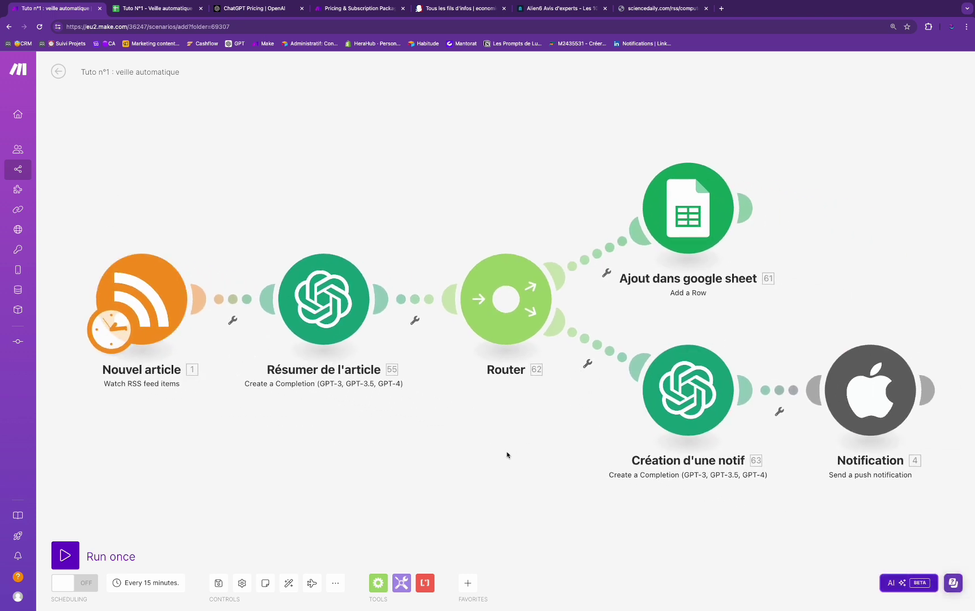
Open the settings of the Nouvel article RSS module and select its feed URL.
left_click(312, 585)
left_click(156, 310)
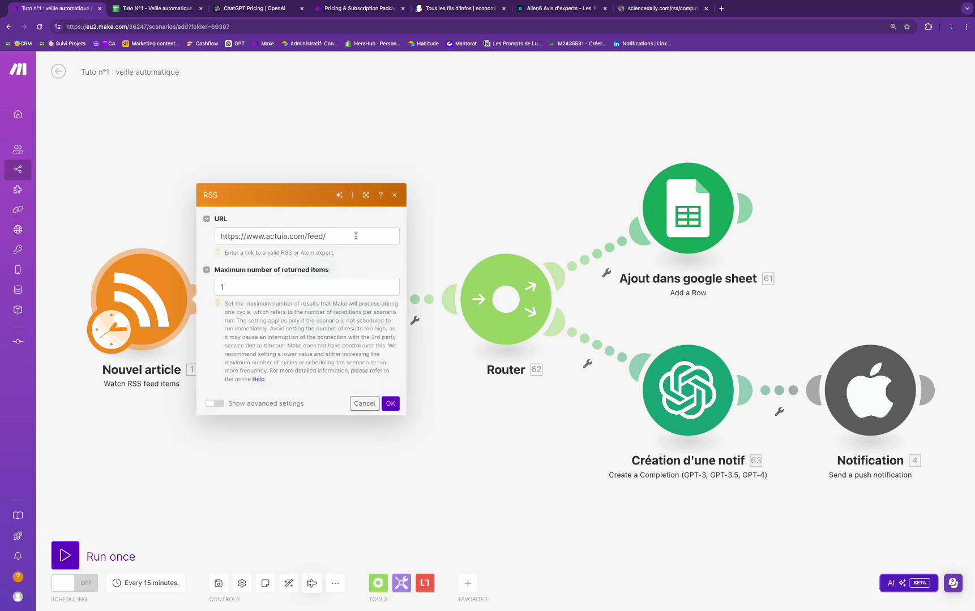
left_click_drag(326, 236, 213, 238)
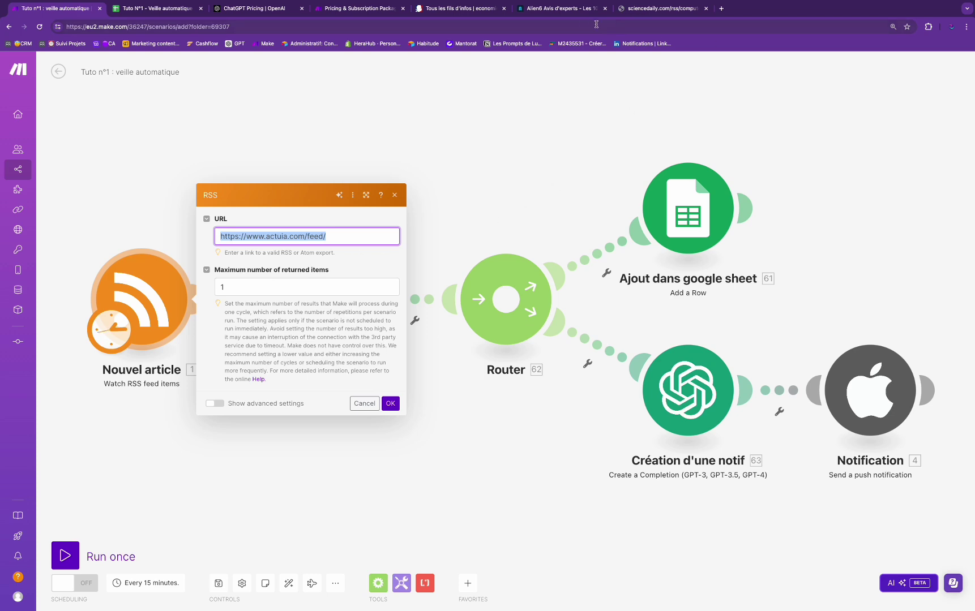
Glance at the Alien6 article on AI RSS feeds, and search Google for "flux rss IA" in a separate window.
left_click(566, 8)
scroll(532, 236, "up", 5)
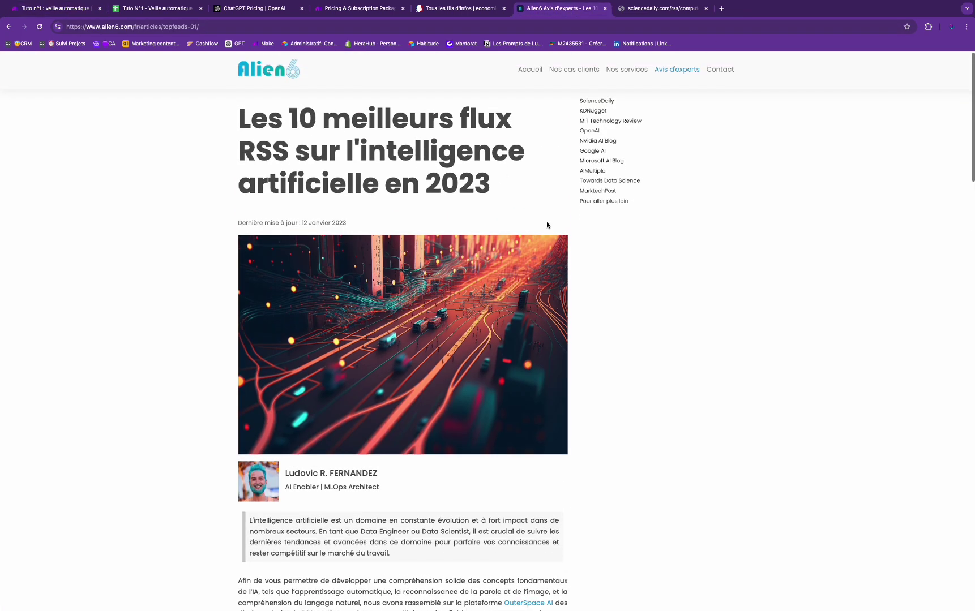
key("ctrl+t")
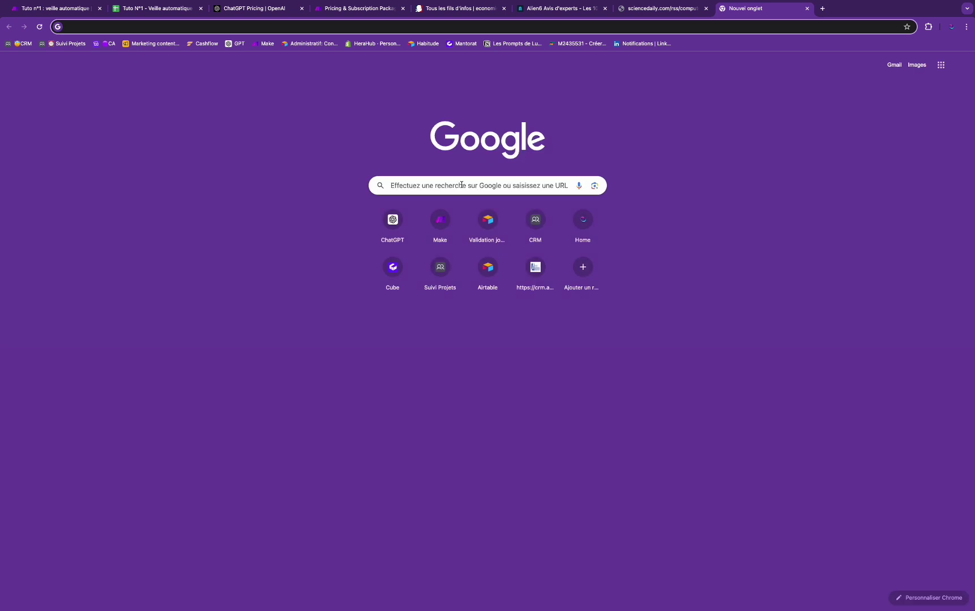
left_click(461, 186)
type("flux r")
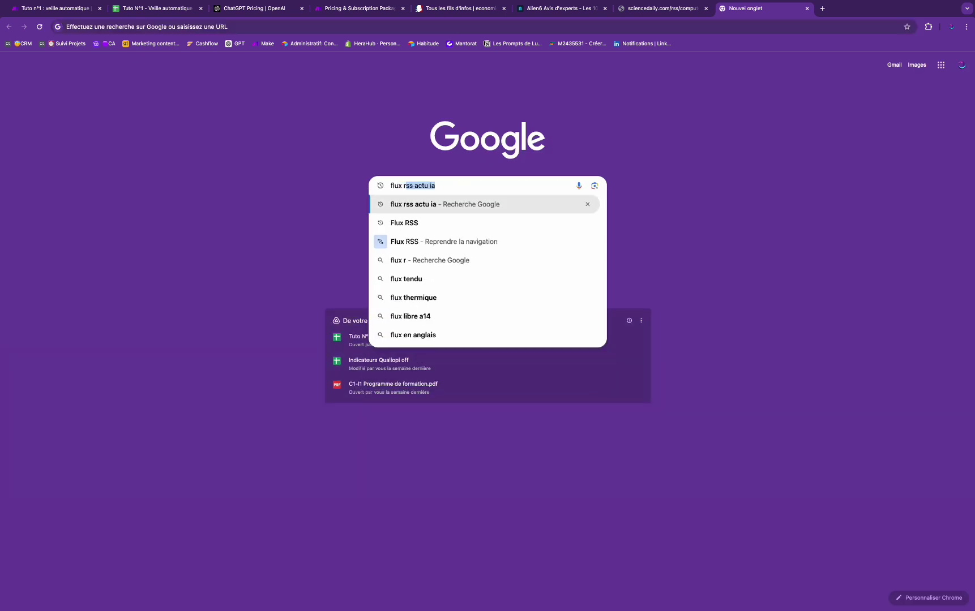
type("ss IA")
key("shift+Return")
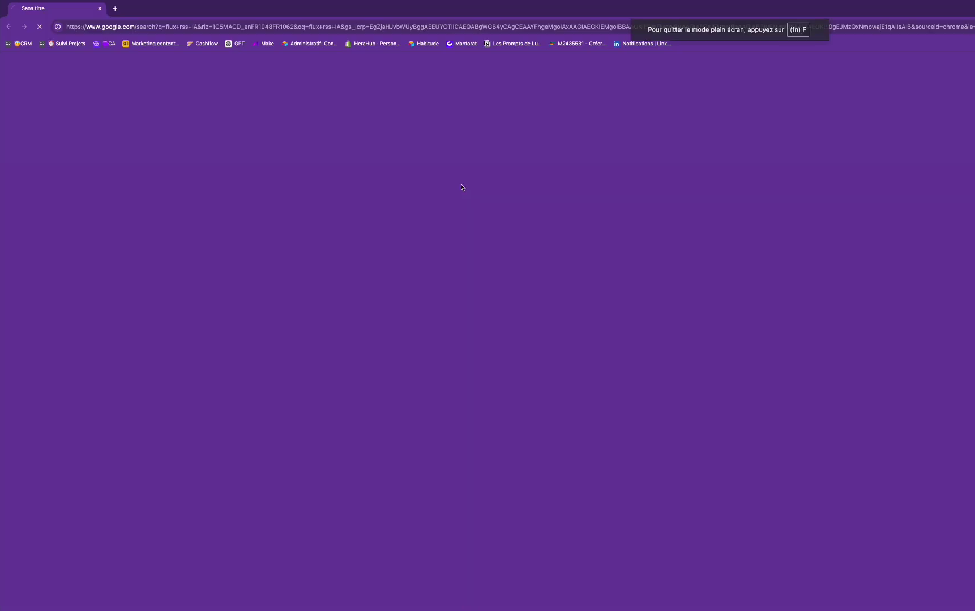
Open the Alien6 article from the search results and read its ScienceDaily and KDNugget feed sections.
left_click(244, 154)
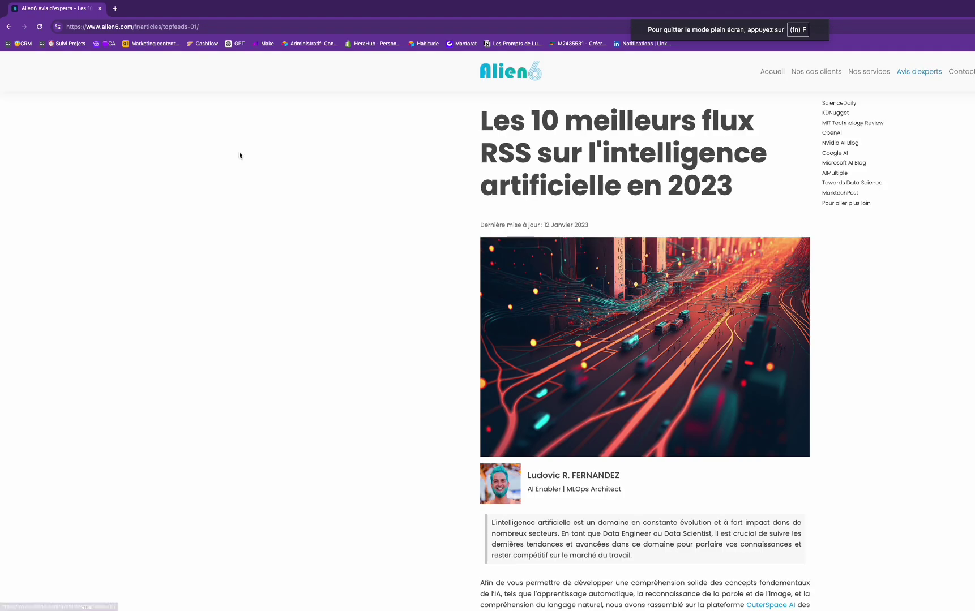
scroll(652, 185, "down", 6)
scroll(571, 270, "down", 2)
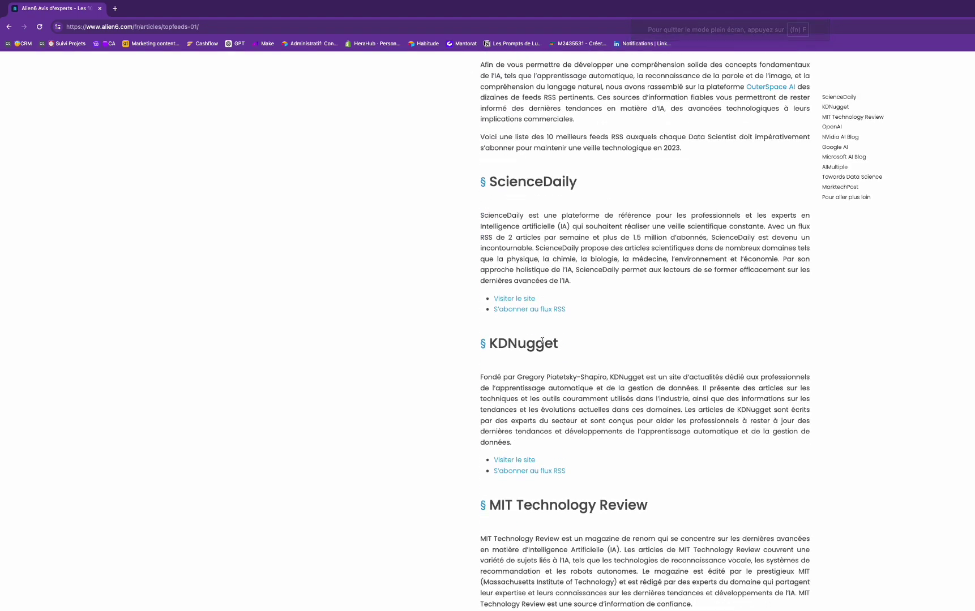
left_click_drag(478, 177, 675, 313)
scroll(669, 293, "down", 3)
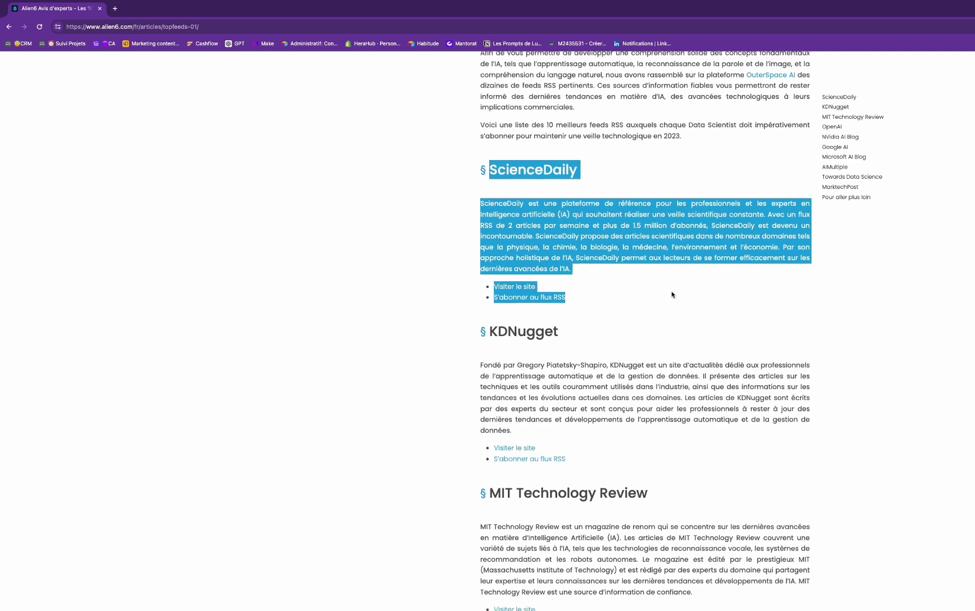
left_click(662, 309)
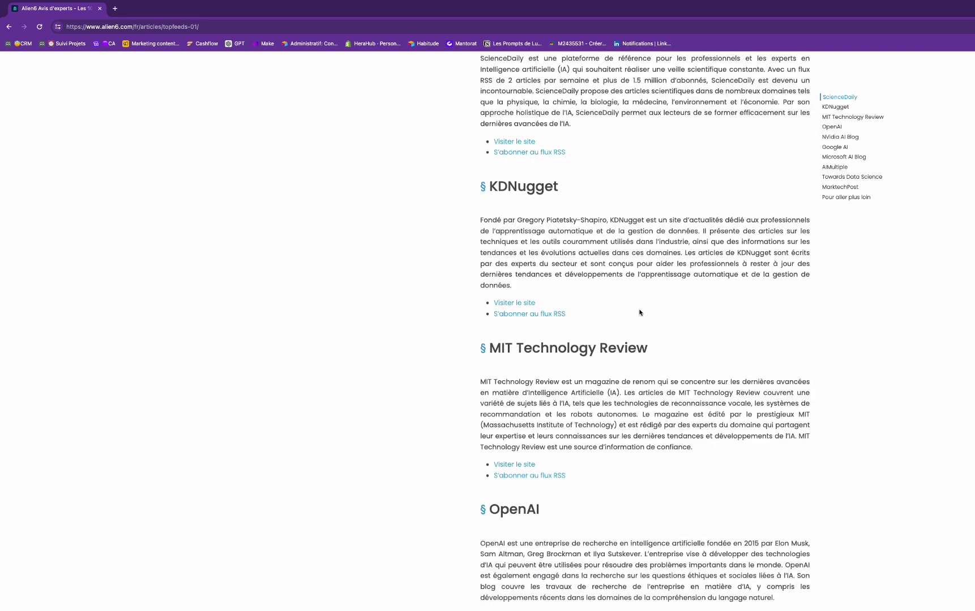
Open the KDNugget RSS feed, look over its XML content and copy the feed address.
left_click(531, 316)
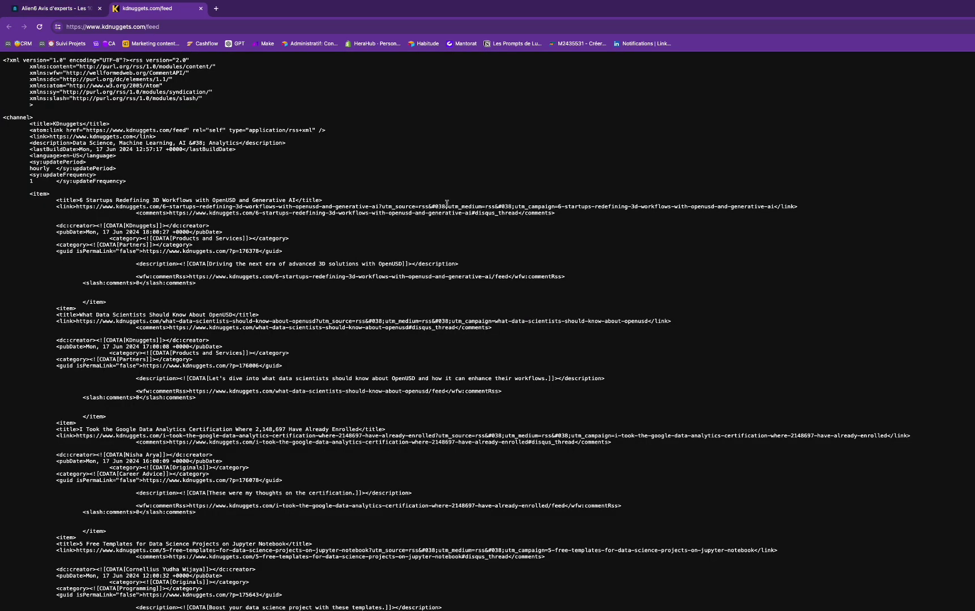
left_click_drag(3, 59, 481, 610)
scroll(480, 606, "up", 8)
left_click(198, 80)
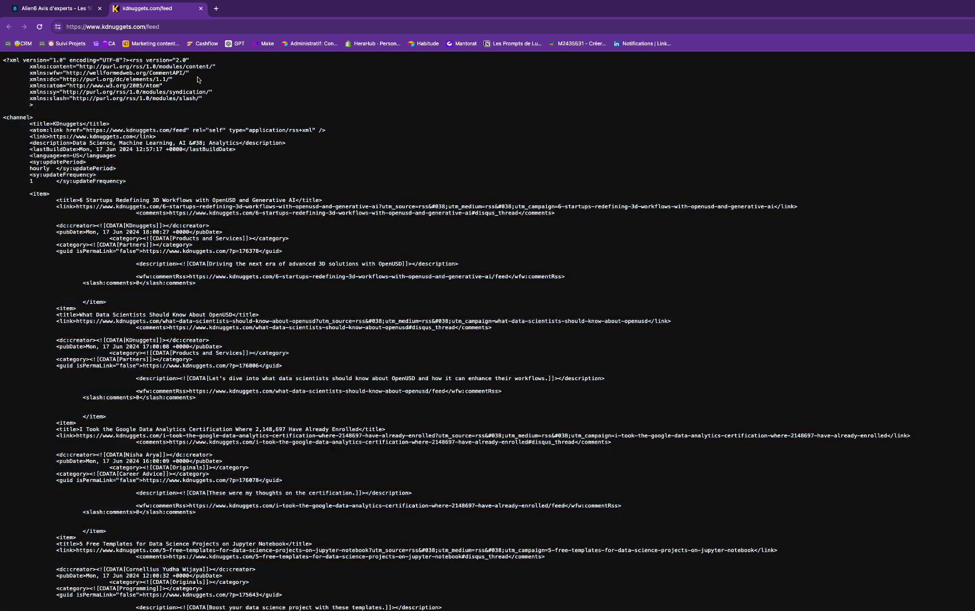
left_click(181, 27)
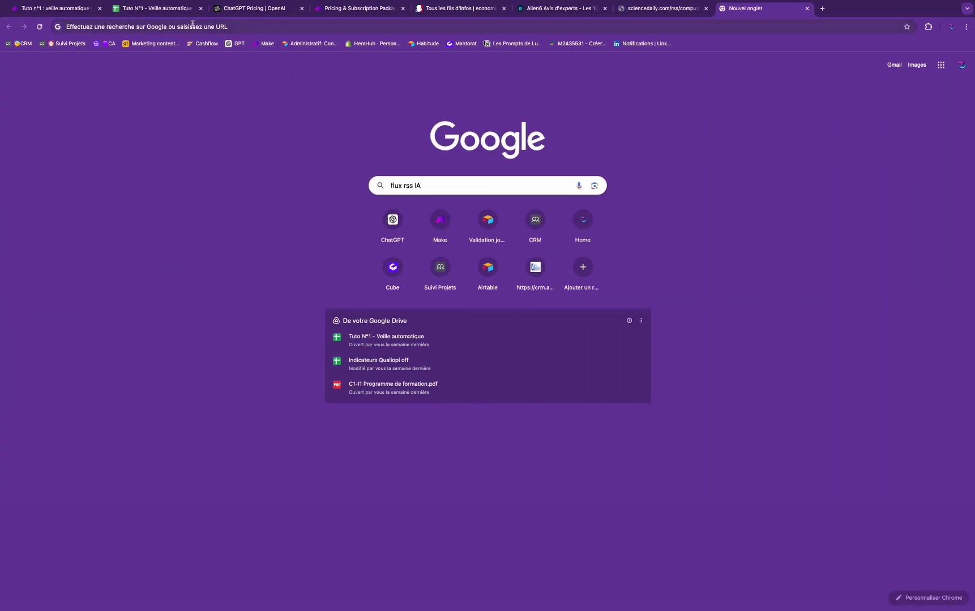
left_click(35, 11)
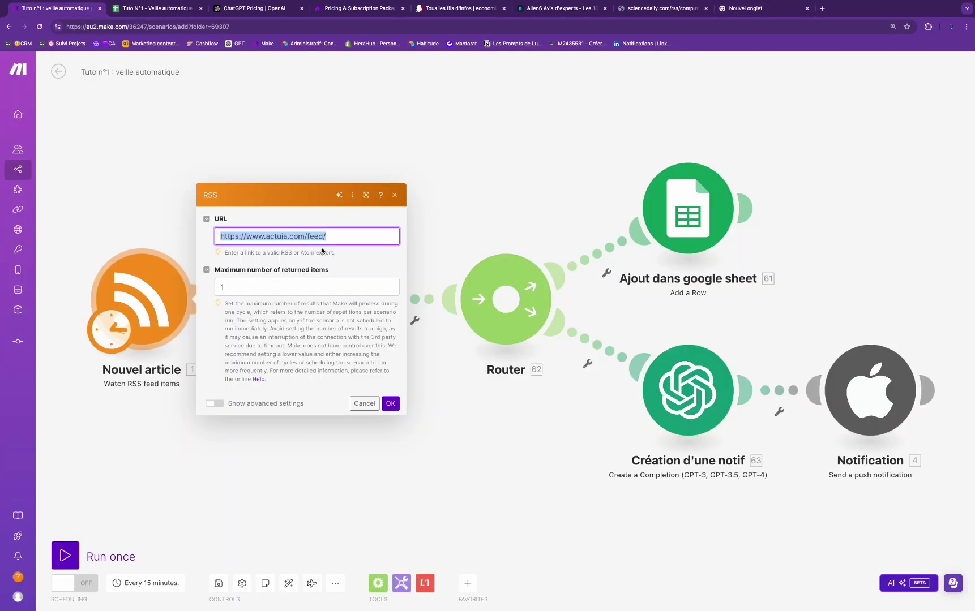
left_click(349, 243)
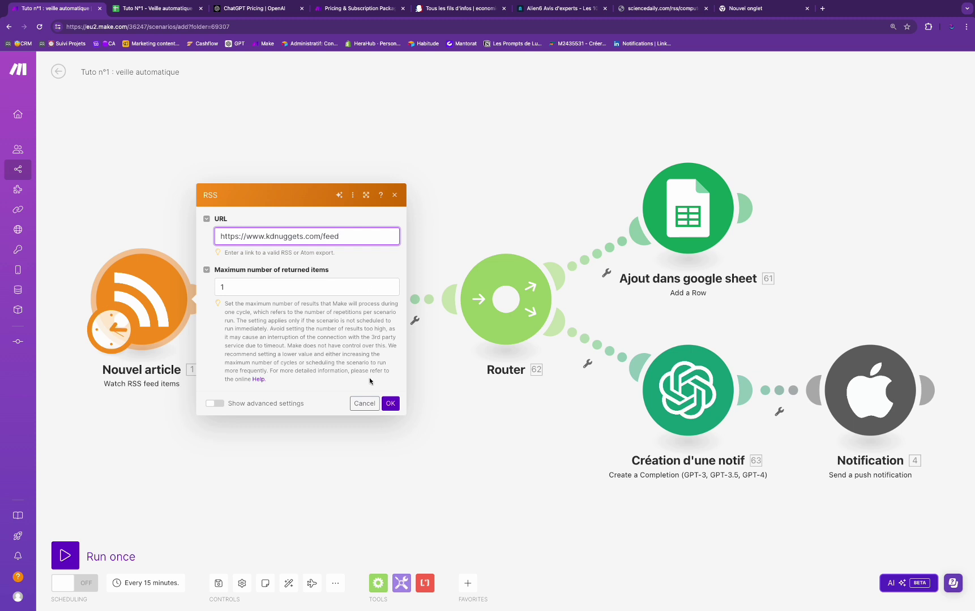
left_click(391, 403)
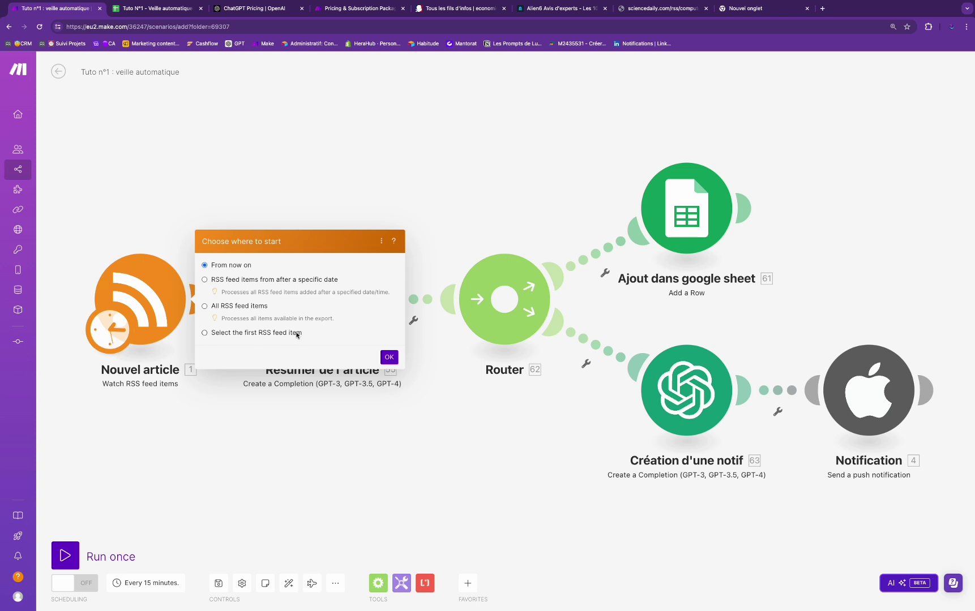
Choose "I Took the Google Data Analytics Certification Where 2,148,697 Have Already Enrolled" as the first RSS feed item to process.
left_click(204, 333)
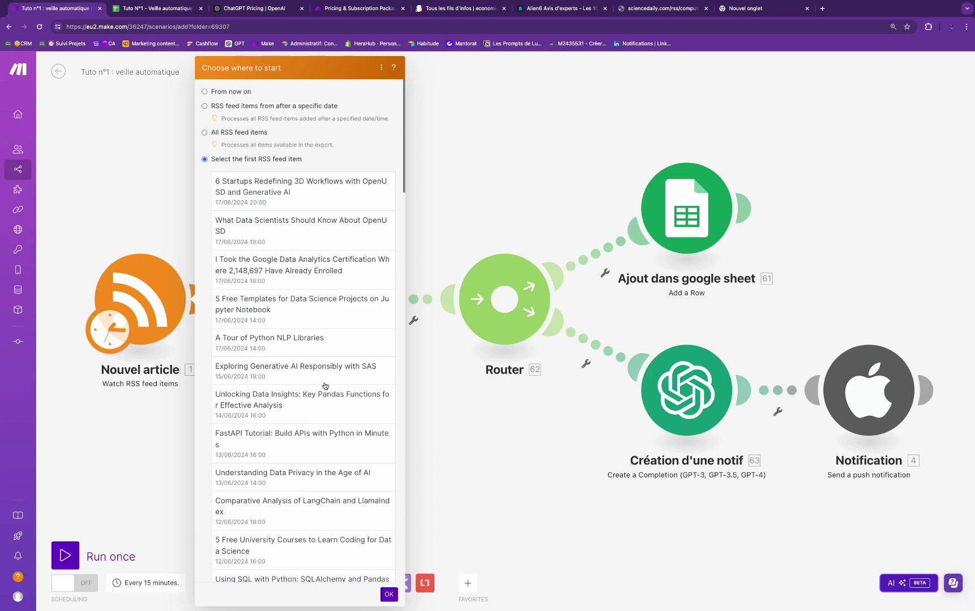
scroll(326, 387, "down", 15)
scroll(327, 387, "up", 15)
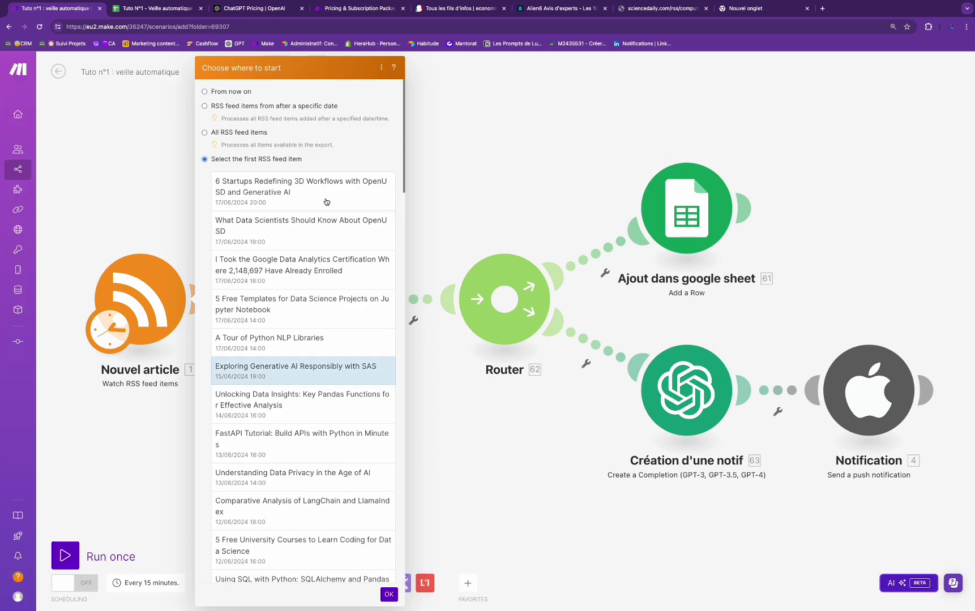
left_click(334, 258)
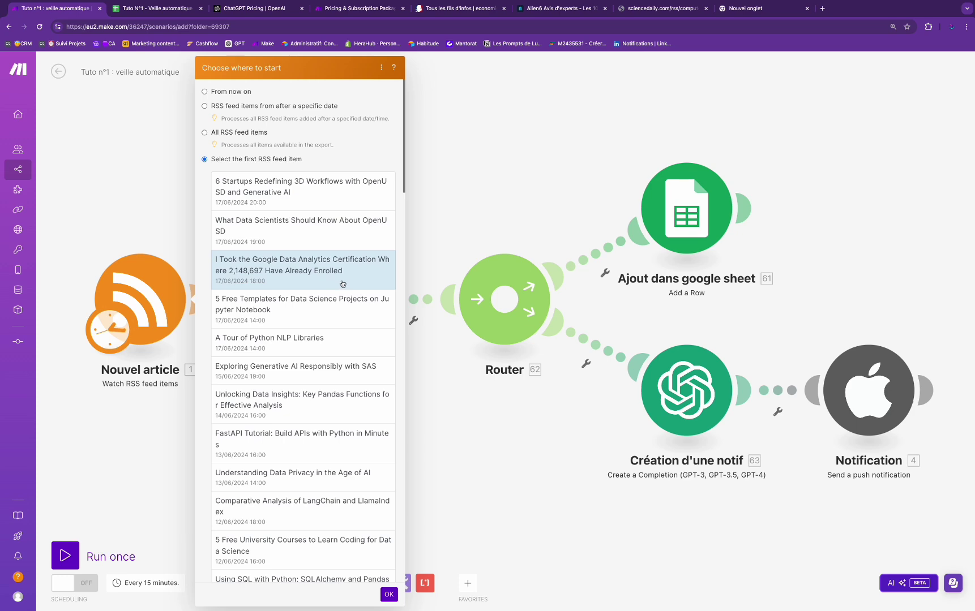
left_click(389, 595)
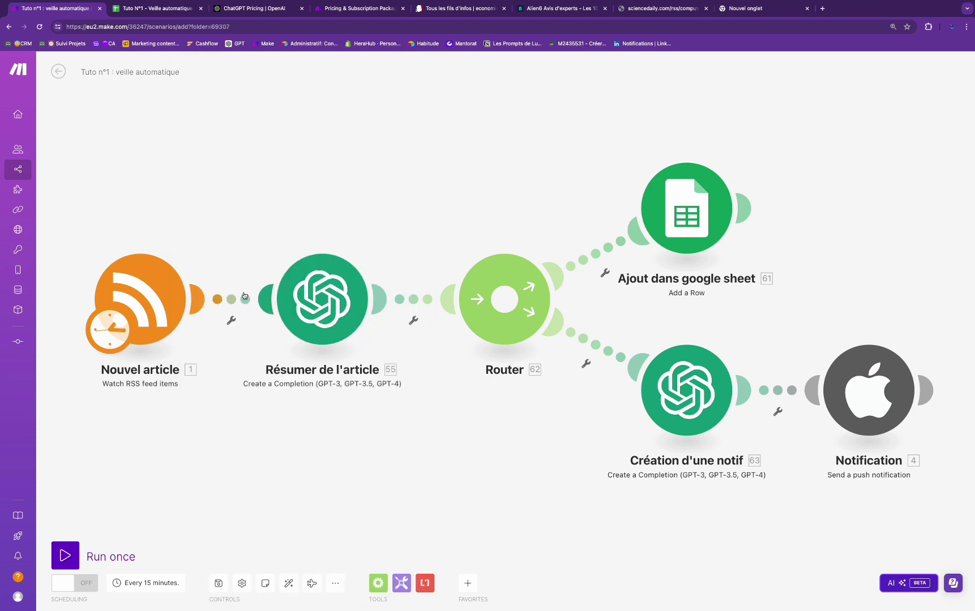
Open the settings of the Résumer de l'article OpenAI module.
left_click(266, 296)
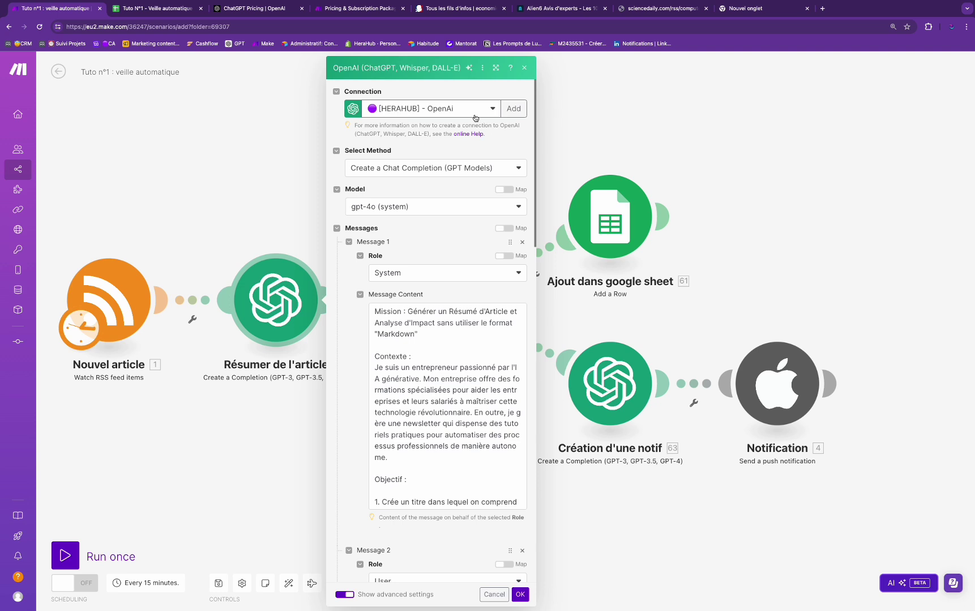
left_click(519, 113)
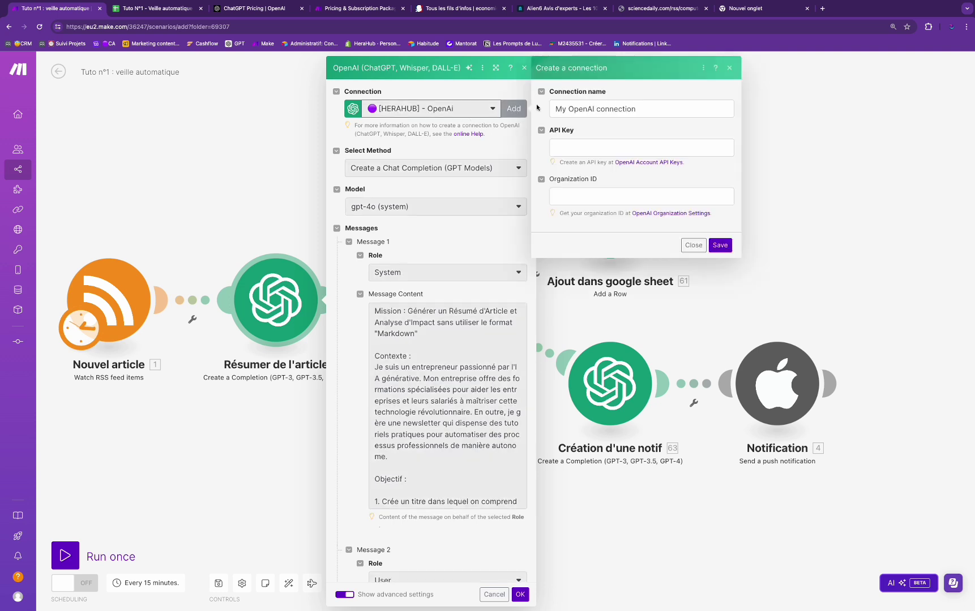
left_click_drag(639, 109, 561, 108)
type("refer")
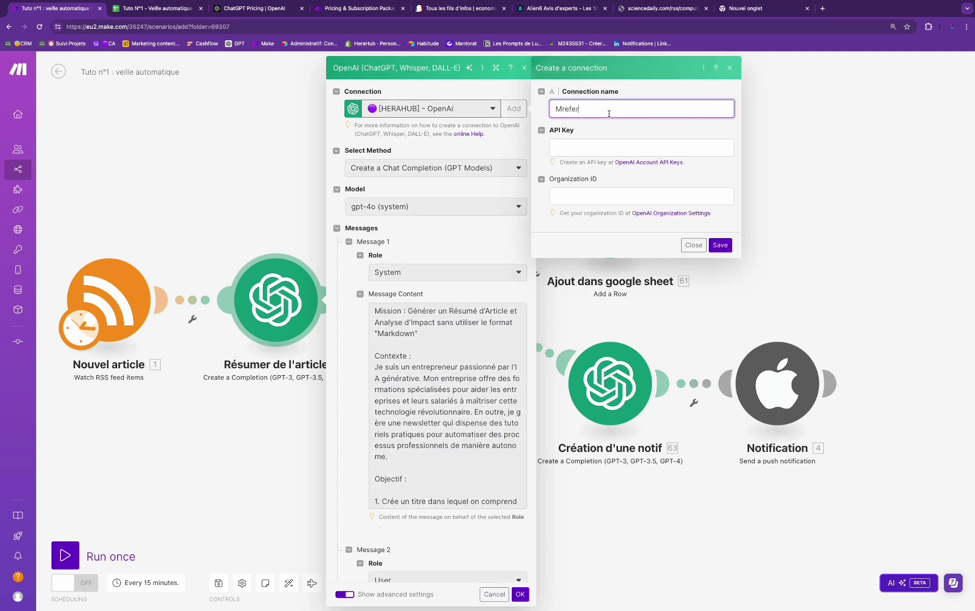
key("BackSpace")
type("Jimmy")
left_click(623, 150)
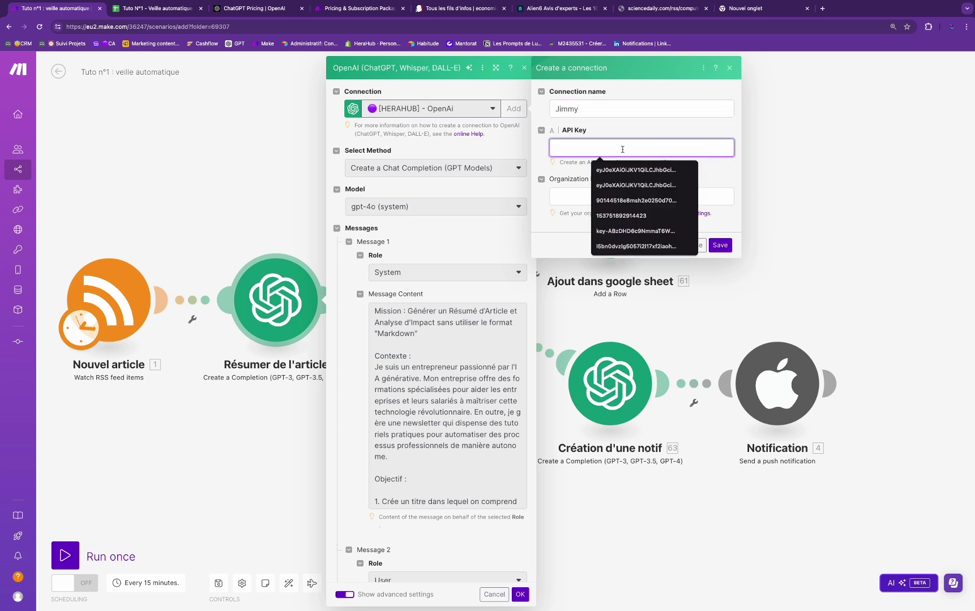
left_click(580, 166)
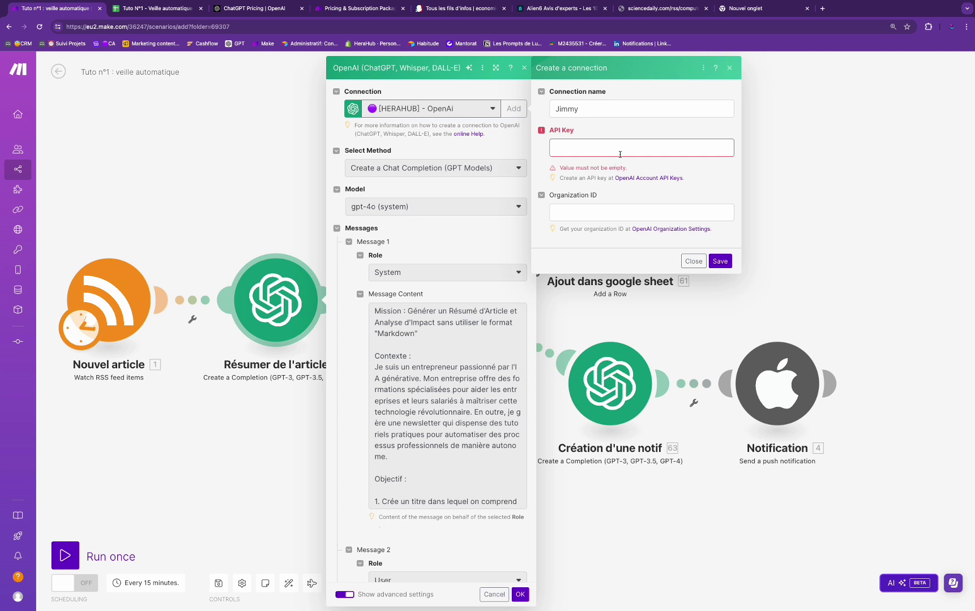
left_click(727, 67)
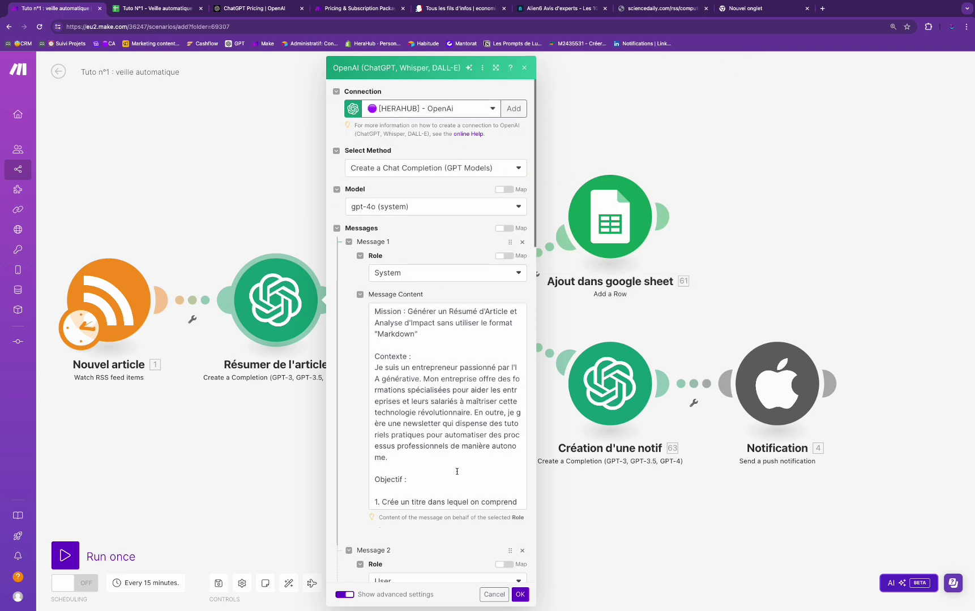
Look over the module's connection, method, model and message settings.
scroll(462, 223, "down", 3)
scroll(462, 223, "up", 3)
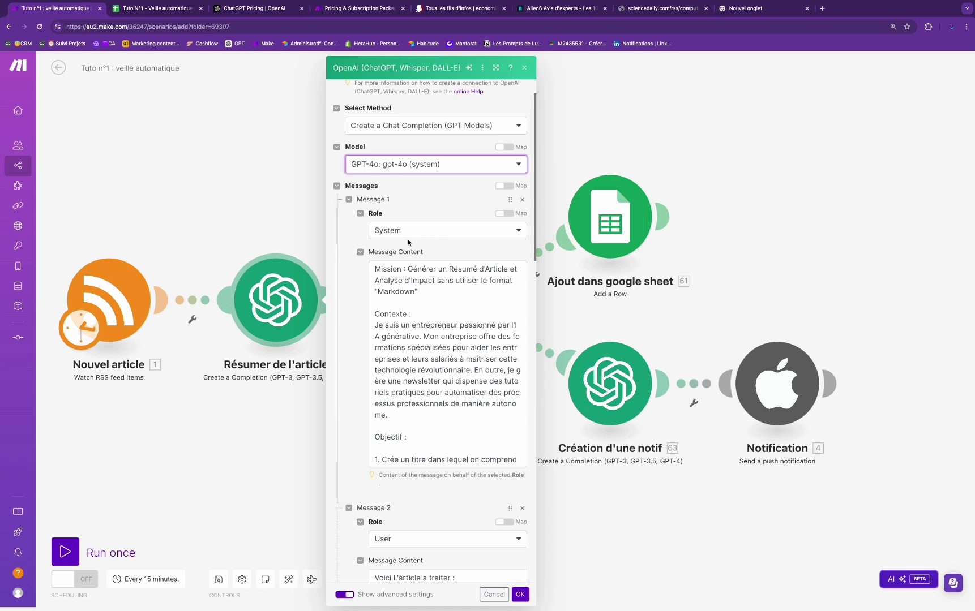
scroll(411, 247, "down", 3)
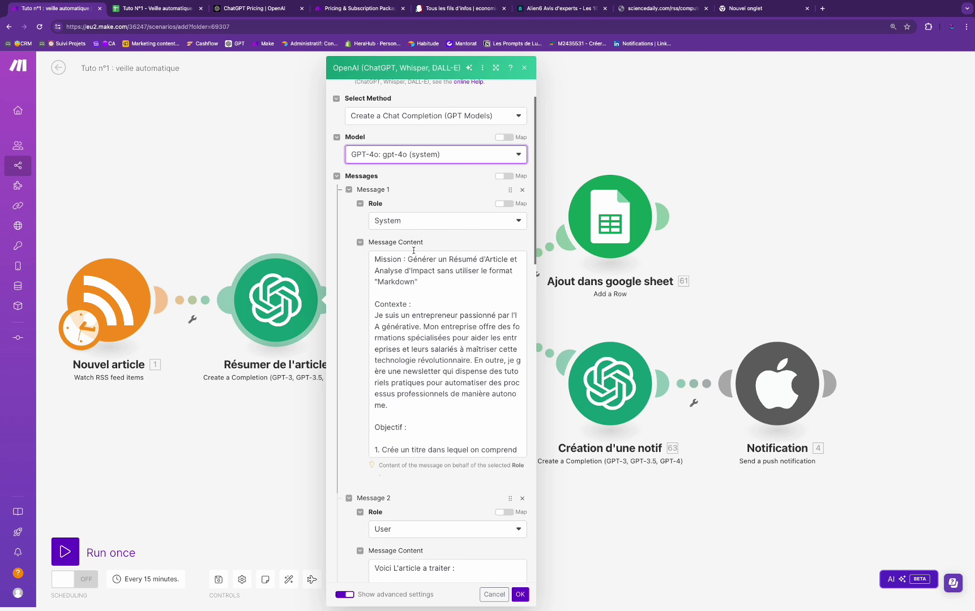
scroll(408, 220, "down", 2)
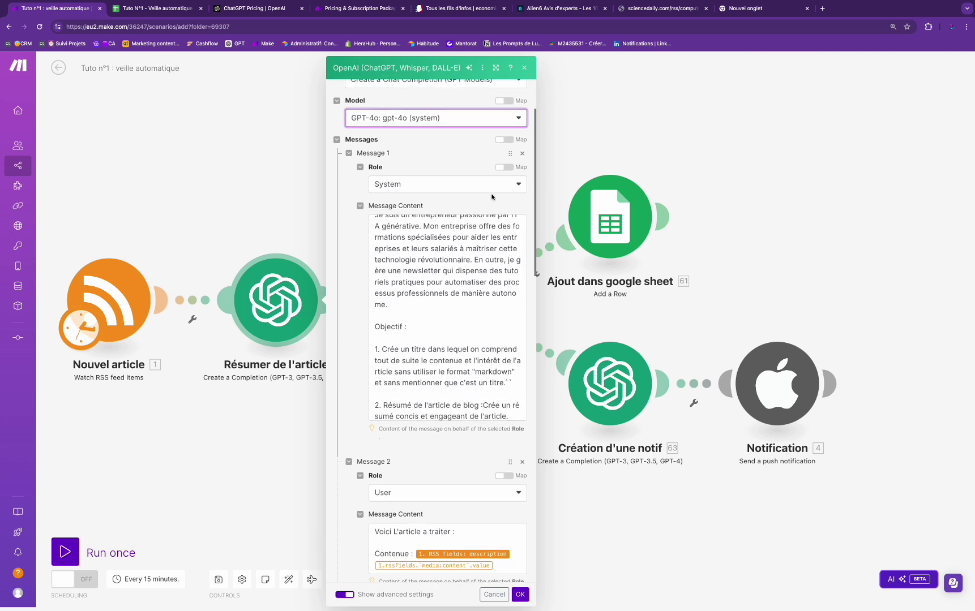
scroll(391, 453, "up", 5)
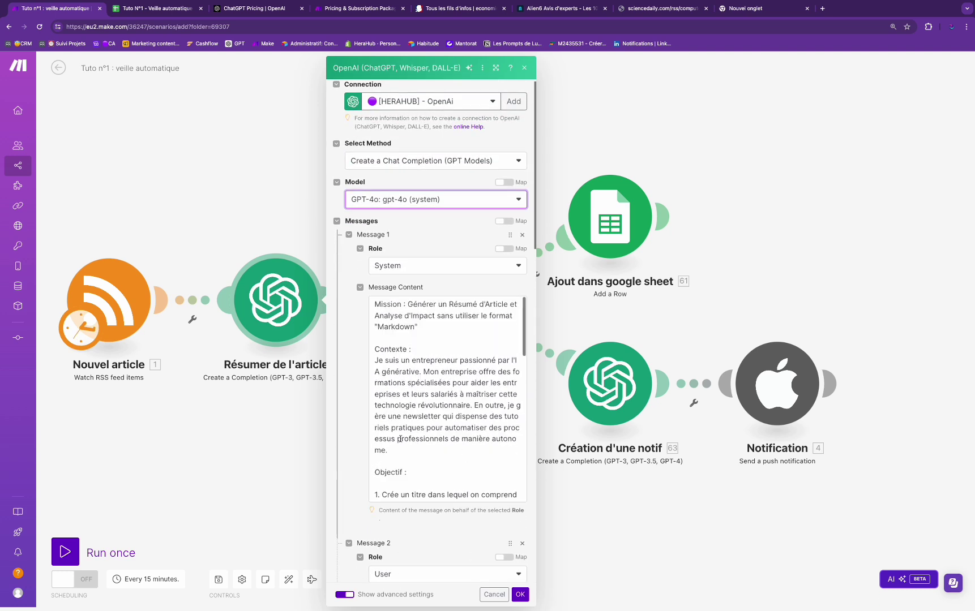
scroll(373, 414, "up", 2)
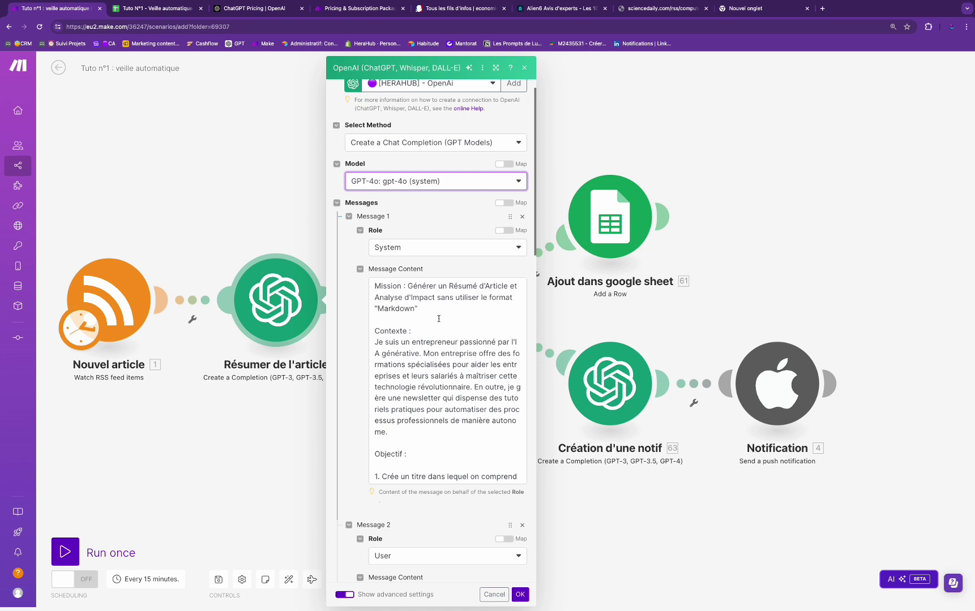
Read the mission and the Contexte paragraph of the system message in Message 1.
left_click_drag(409, 286, 500, 308)
scroll(498, 308, "down", 1)
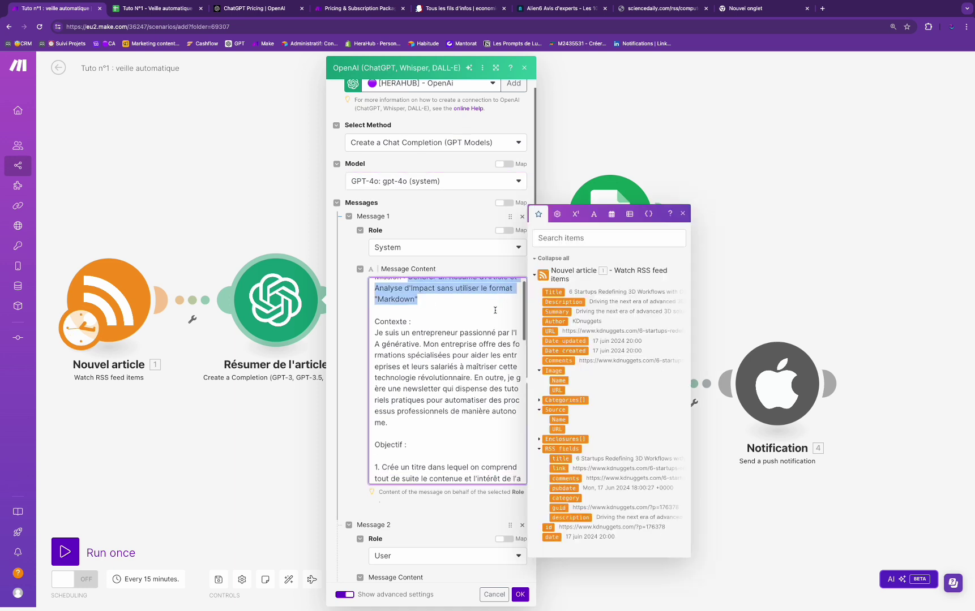
left_click_drag(420, 299, 409, 301)
scroll(416, 340, "down", 2)
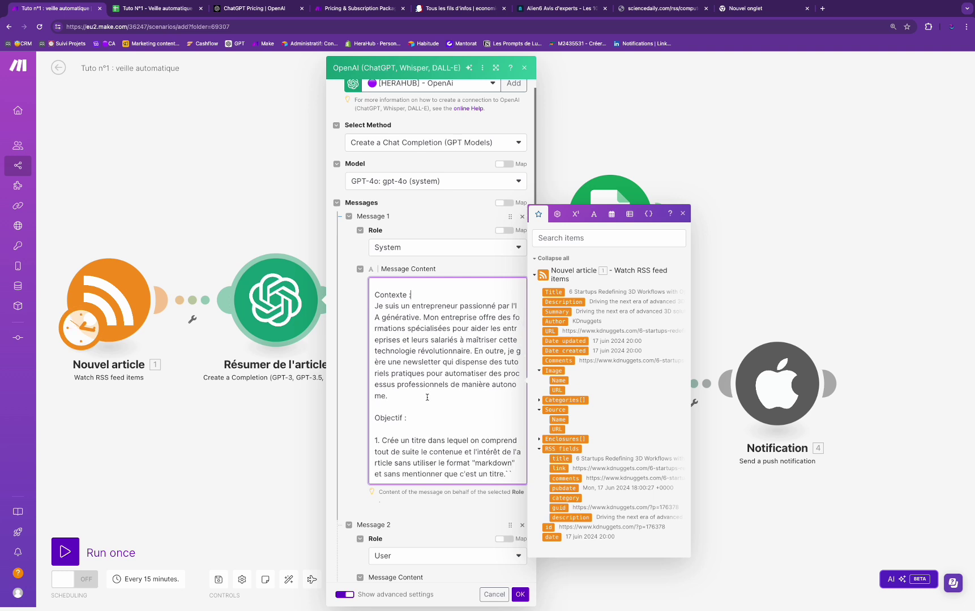
left_click_drag(427, 398, 373, 304)
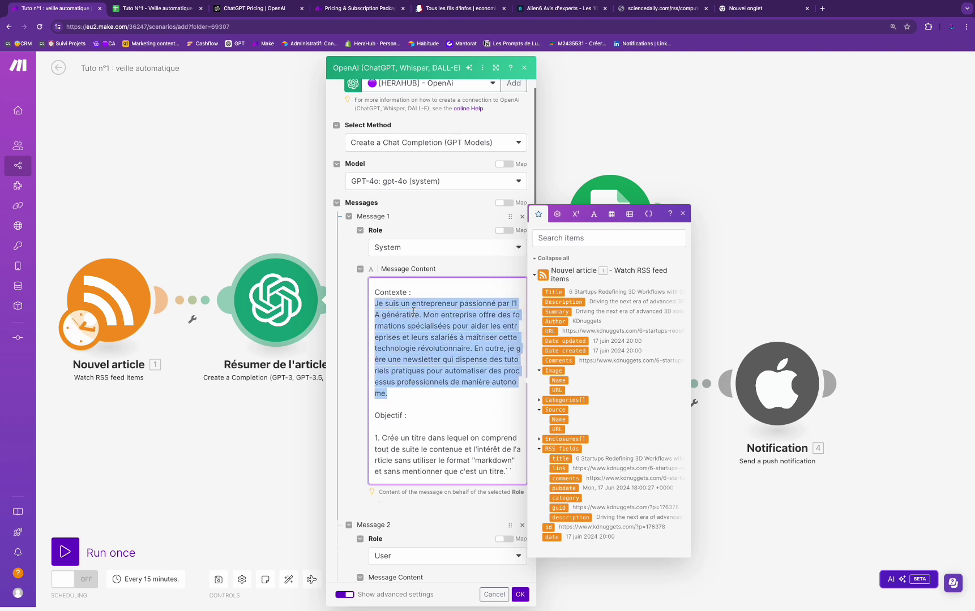
scroll(434, 331, "down", 3)
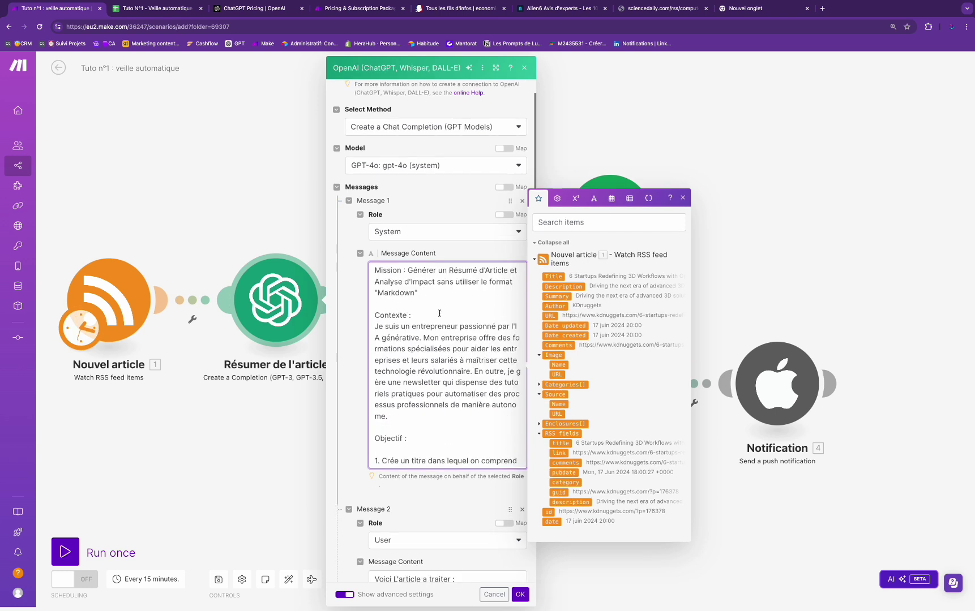
scroll(478, 314, "down", 1)
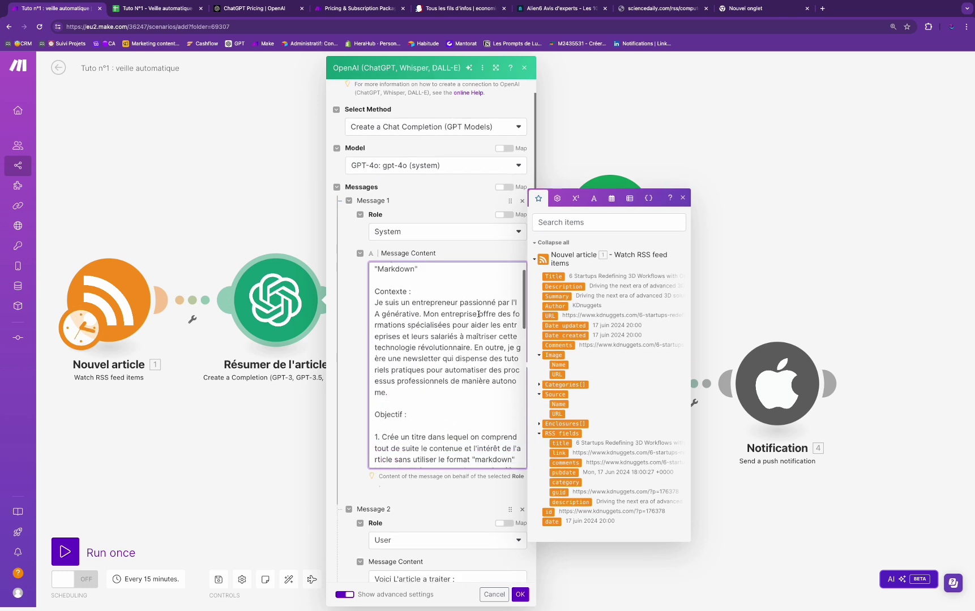
scroll(479, 315, "down", 1)
left_click_drag(375, 289, 446, 381)
scroll(447, 381, "down", 1)
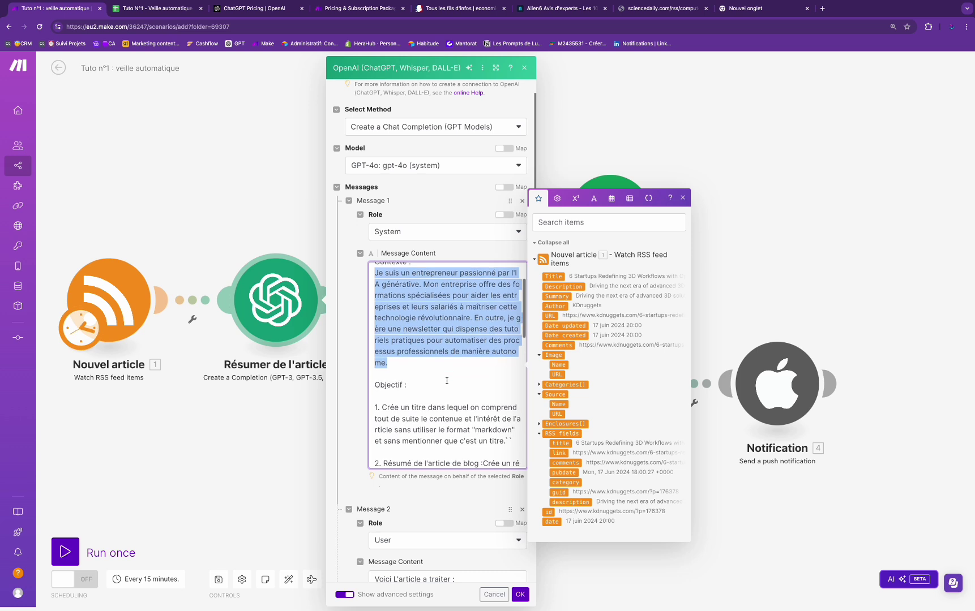
Read the system message's objectives on the title, article summary, impact analysis, and advice and suggestions.
scroll(387, 283, "down", 3)
left_click_drag(382, 300, 501, 358)
scroll(418, 320, "down", 1)
left_click(417, 321)
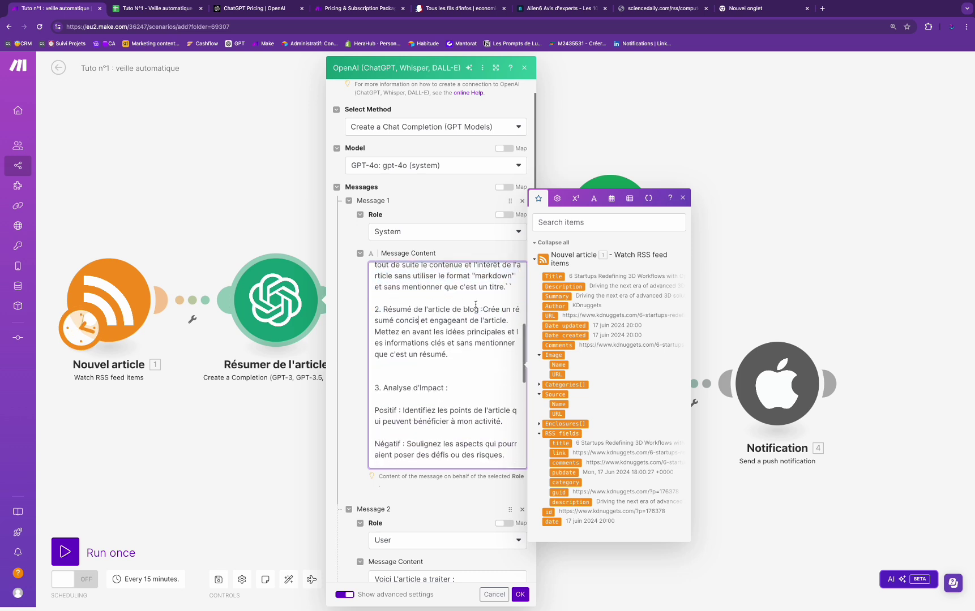
scroll(391, 300, "down", 3)
scroll(389, 304, "down", 1)
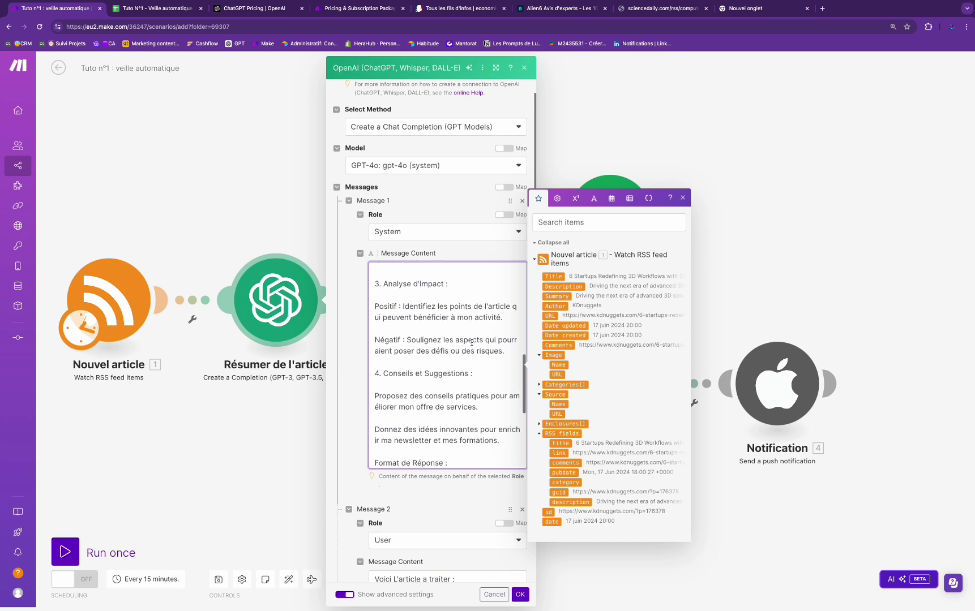
scroll(437, 314, "up", 2)
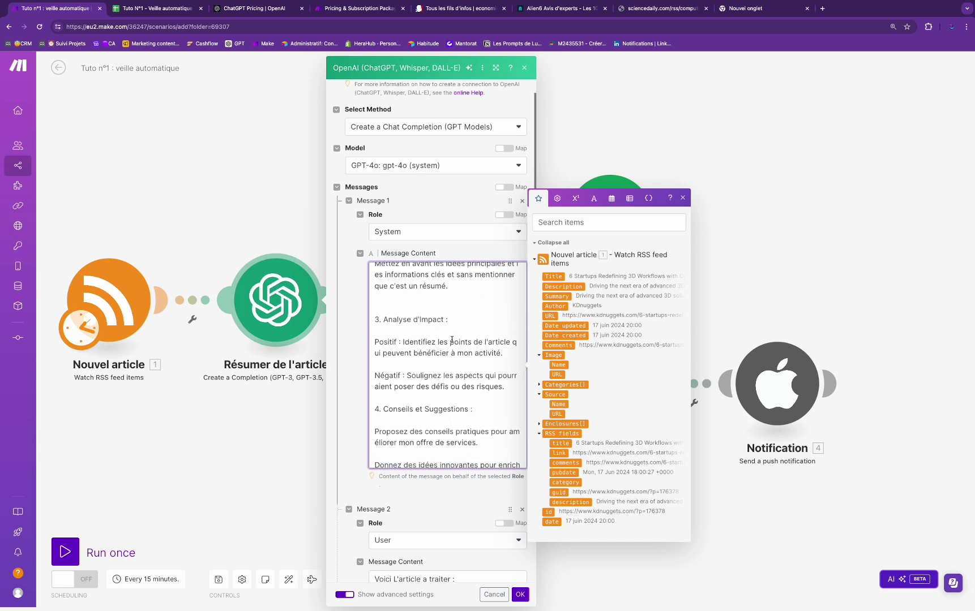
scroll(458, 376, "down", 1)
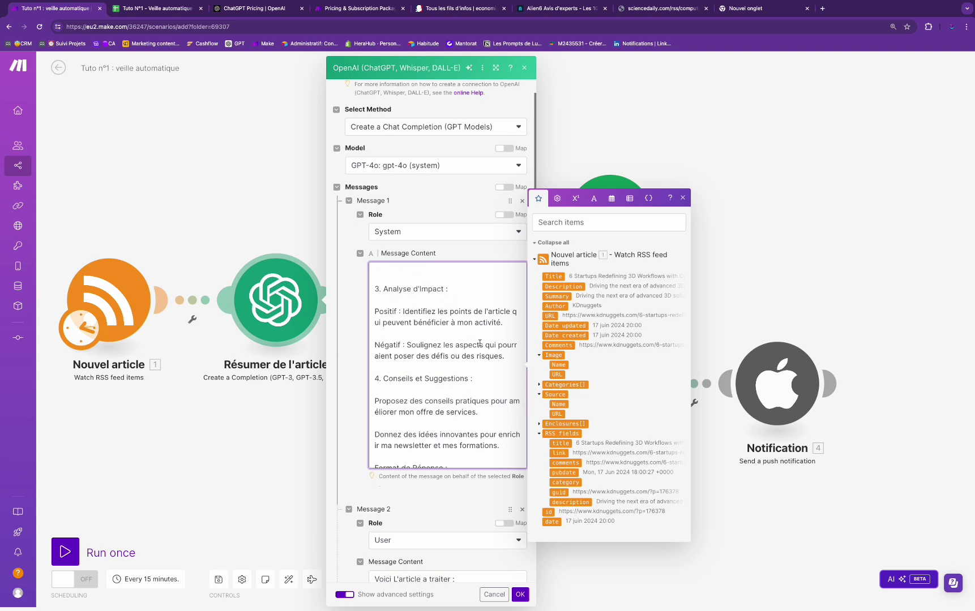
scroll(472, 383, "down", 1)
left_click_drag(379, 322, 494, 400)
scroll(491, 398, "down", 1)
left_click(490, 380)
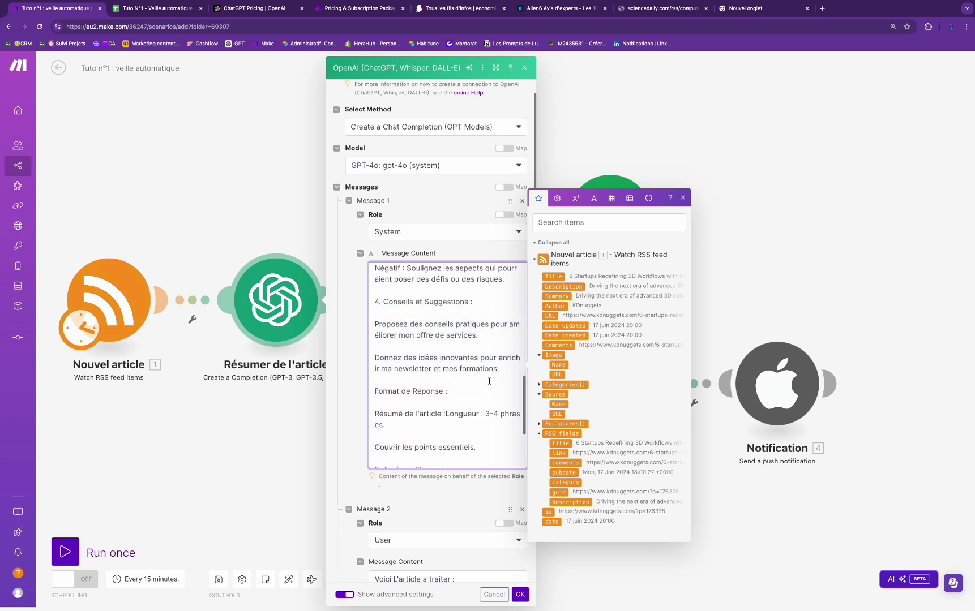
Delete the system message's text from "5. Analyse d'Impact" onward, so that it ends with "Couvrir les points essentiels.".
scroll(484, 413, "down", 1)
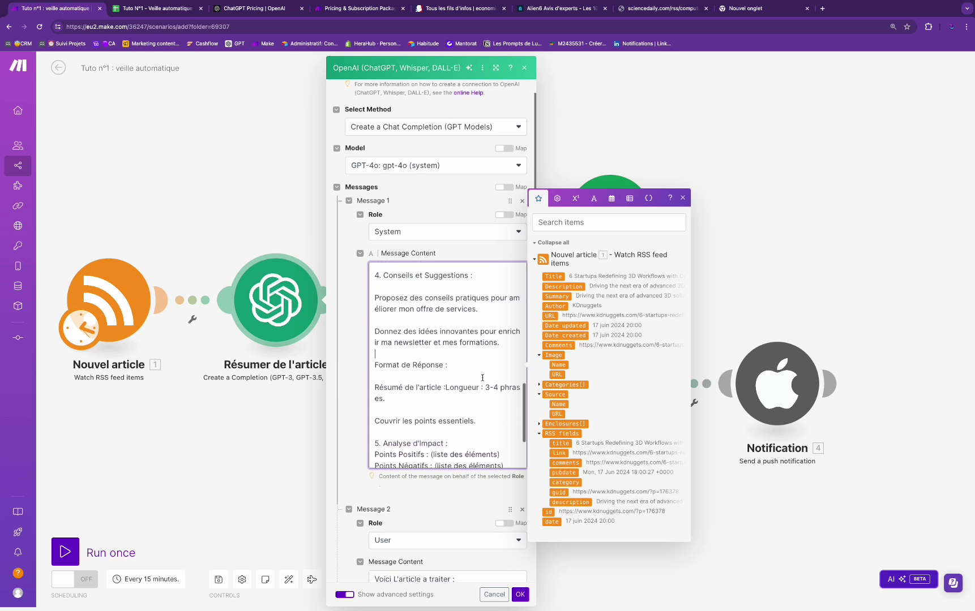
scroll(410, 311, "down", 2)
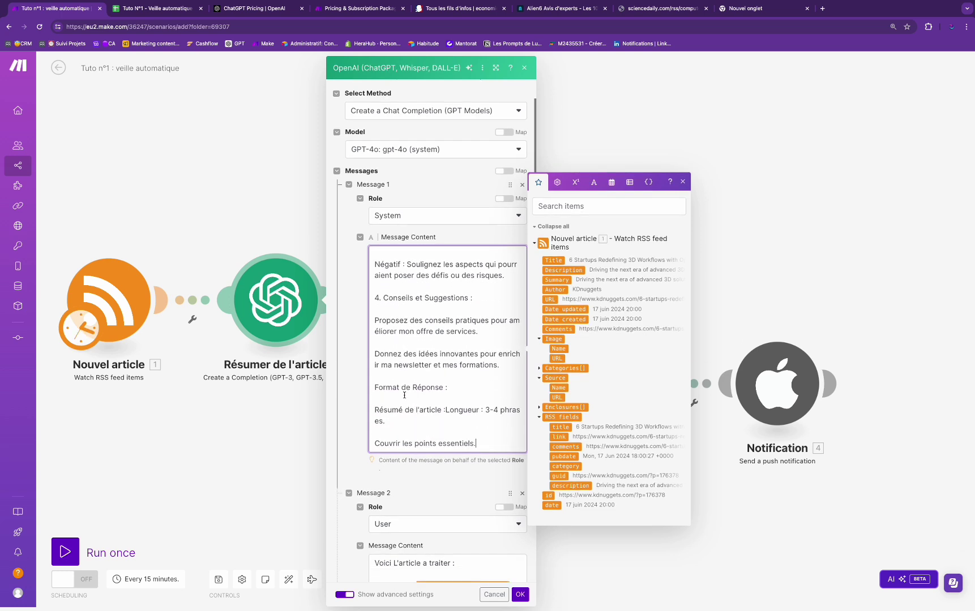
left_click_drag(375, 387, 502, 443)
left_click(502, 443)
scroll(502, 443, "down", 1)
Reread the system message from its Contexte paragraph down to the response format.
scroll(432, 370, "up", 7)
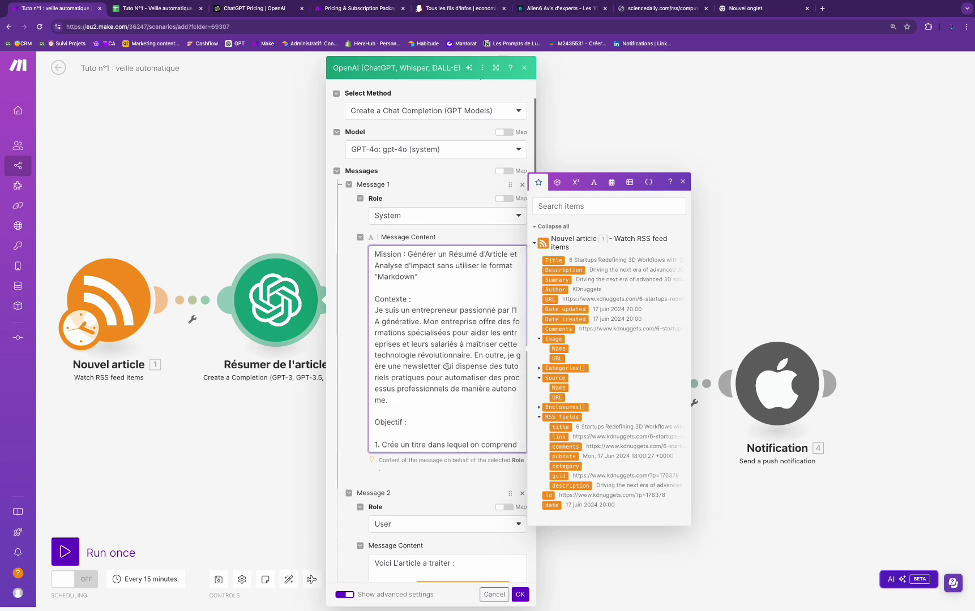
left_click_drag(418, 400, 377, 310)
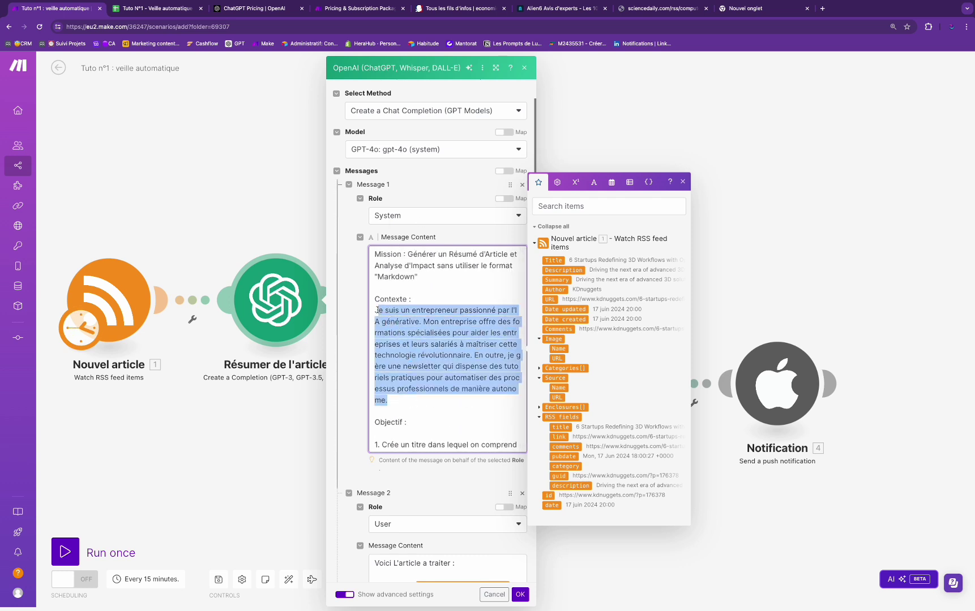
scroll(431, 368, "down", 7)
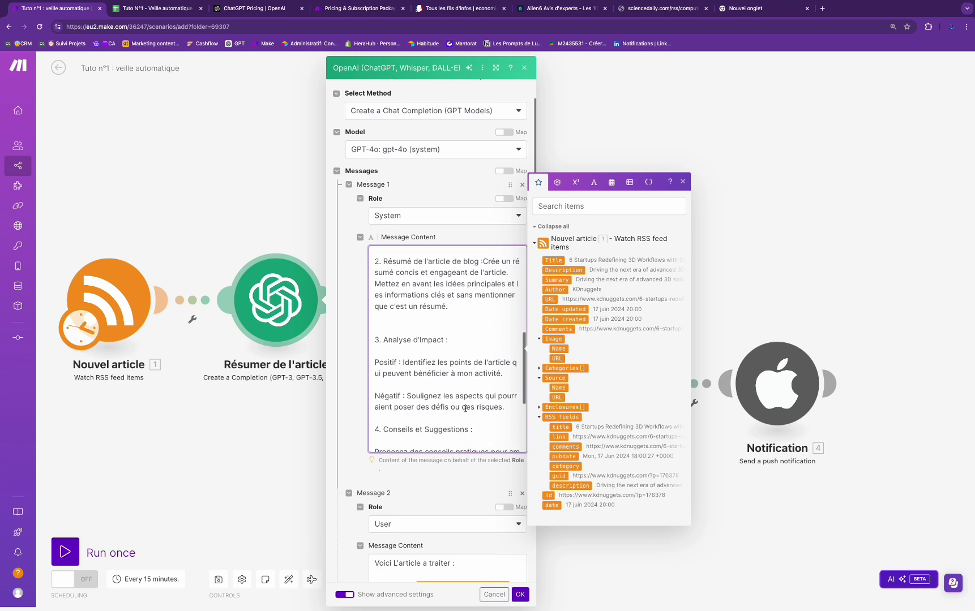
scroll(474, 424, "down", 3)
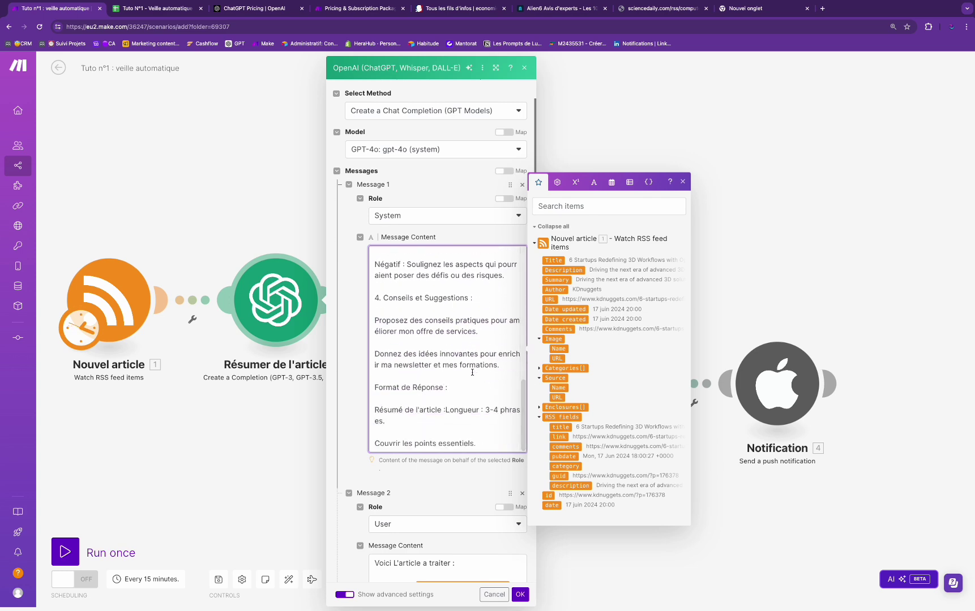
Replace the mapped fields after "Contenue :" in the Message 2 user content with the RSS feed's Summary and Description.
scroll(472, 372, "down", 3)
left_click(504, 450)
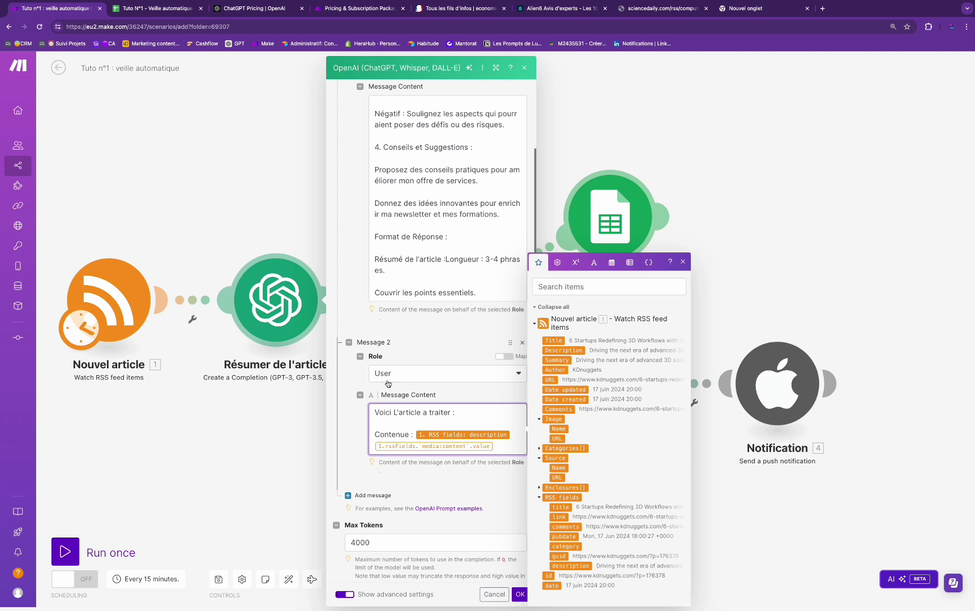
scroll(403, 385, "down", 1)
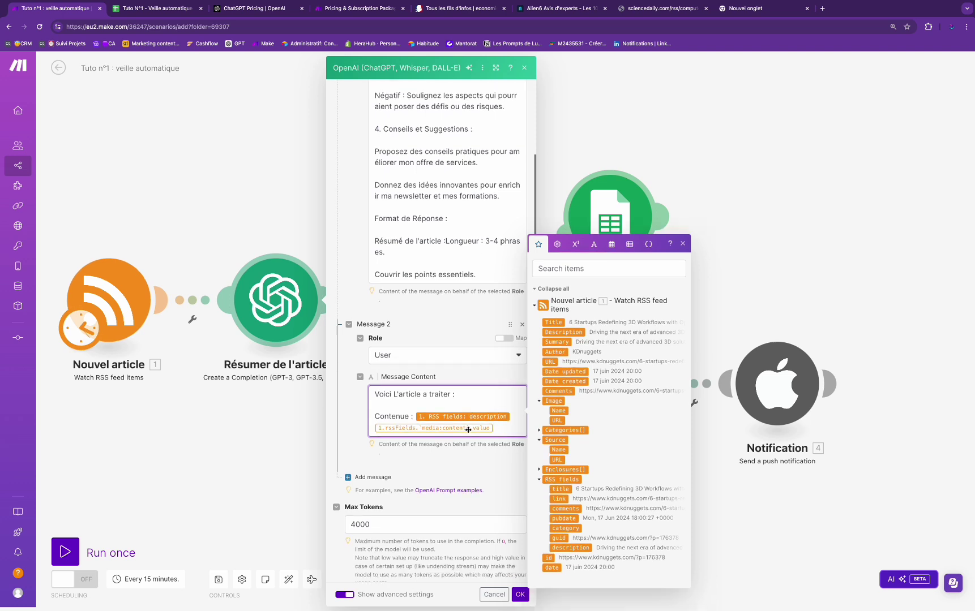
scroll(469, 231, "up", 1)
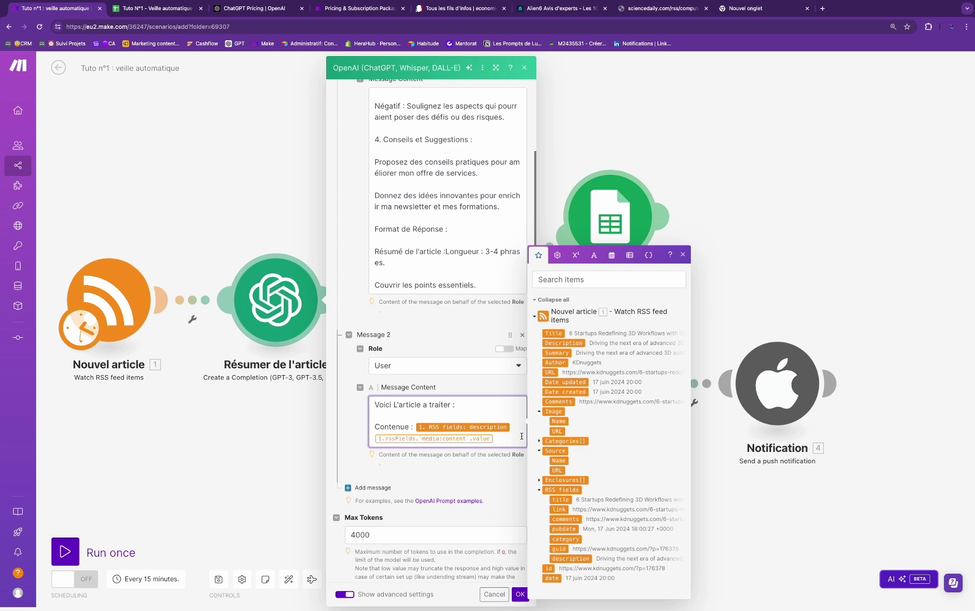
key("BackSpace")
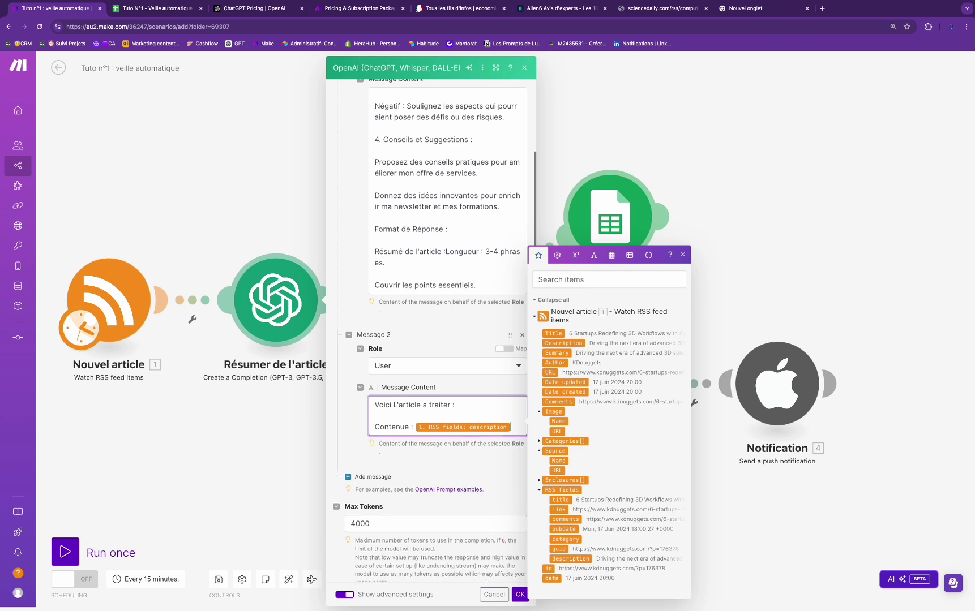
key("BackSpace")
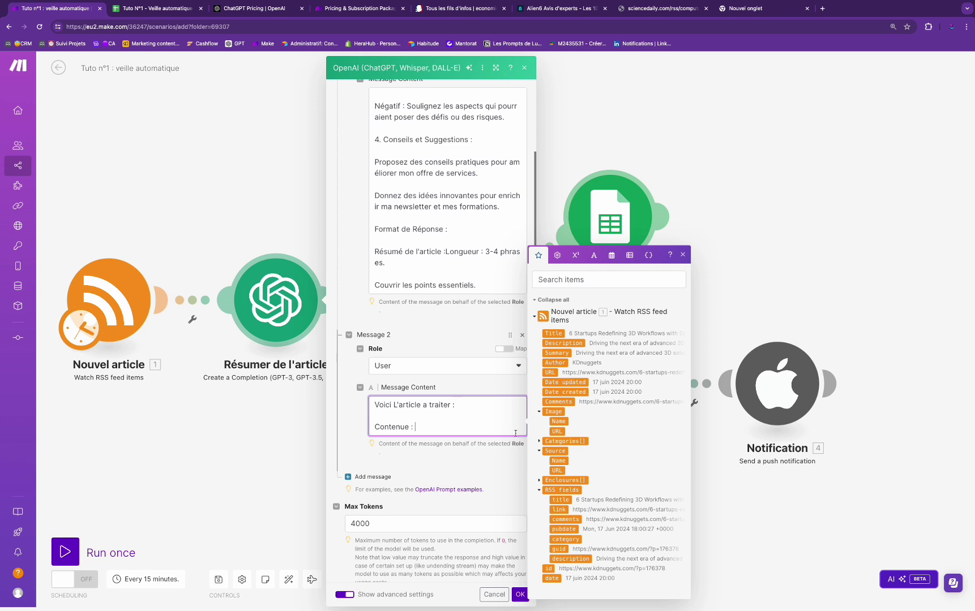
left_click(568, 353)
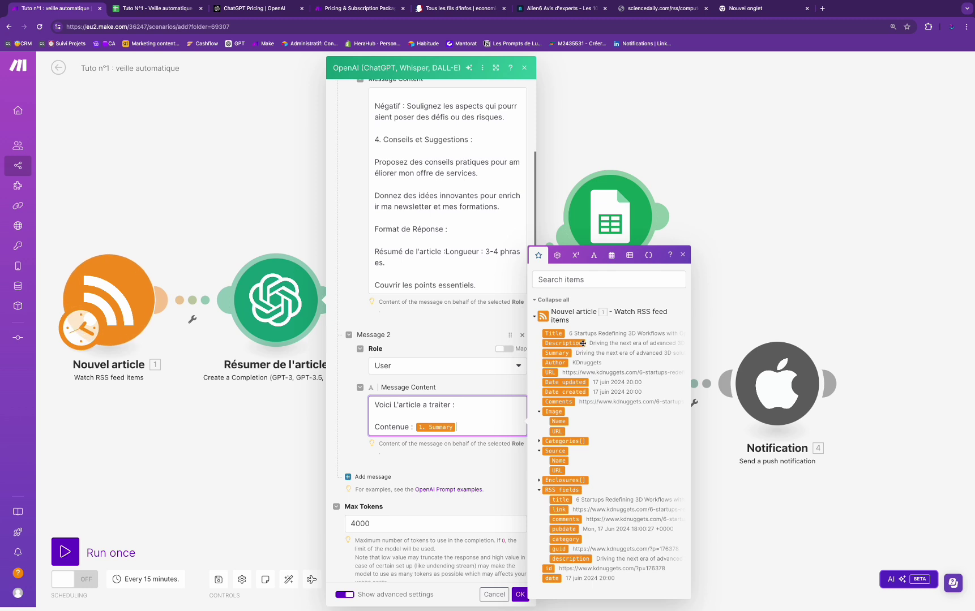
left_click(582, 343)
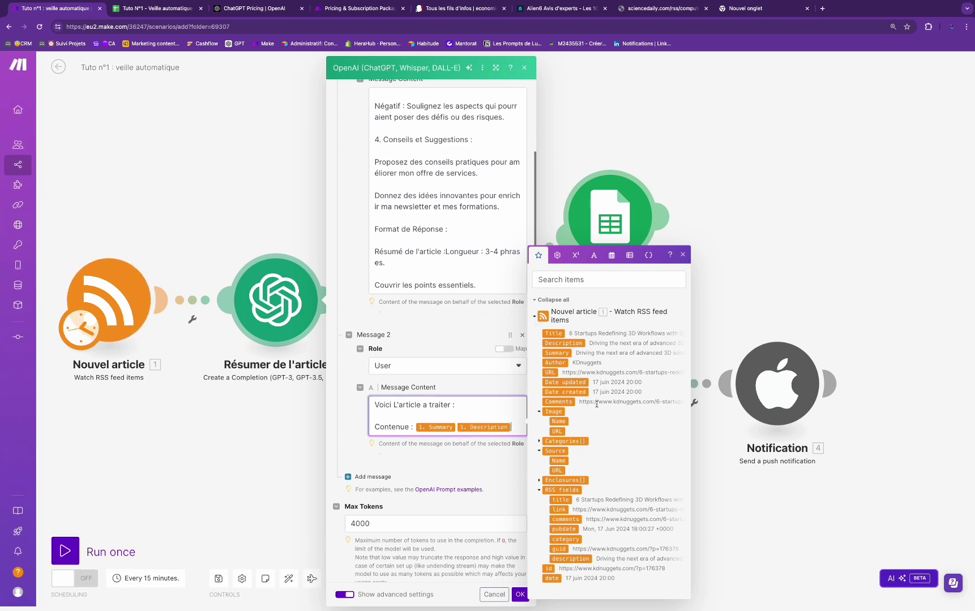
Review the article summary module's token, temperature and Top P settings, and save its configuration.
left_click(501, 500)
scroll(498, 504, "down", 2)
scroll(493, 507, "down", 3)
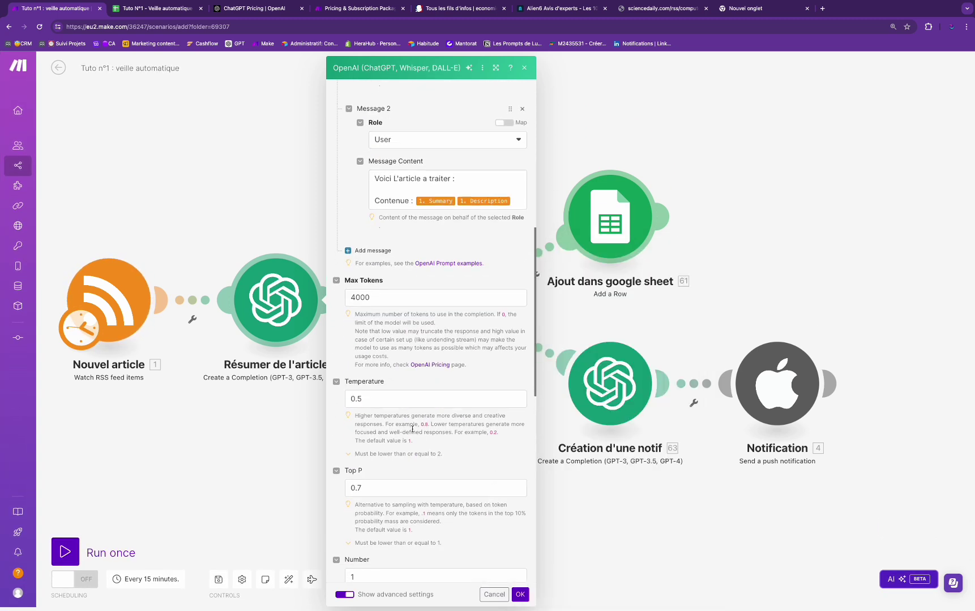
scroll(487, 481, "down", 3)
scroll(474, 447, "up", 15)
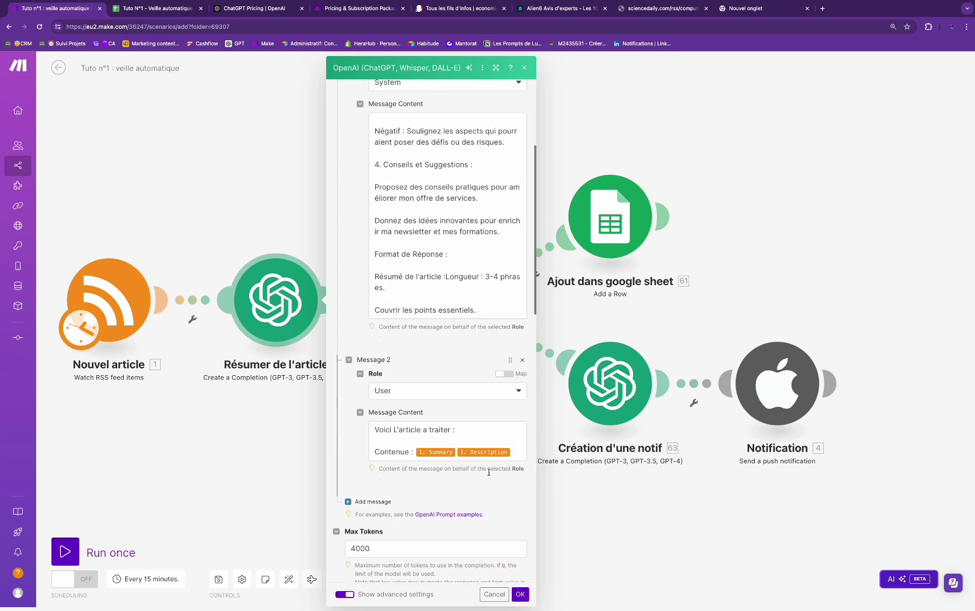
scroll(472, 475, "up", 2)
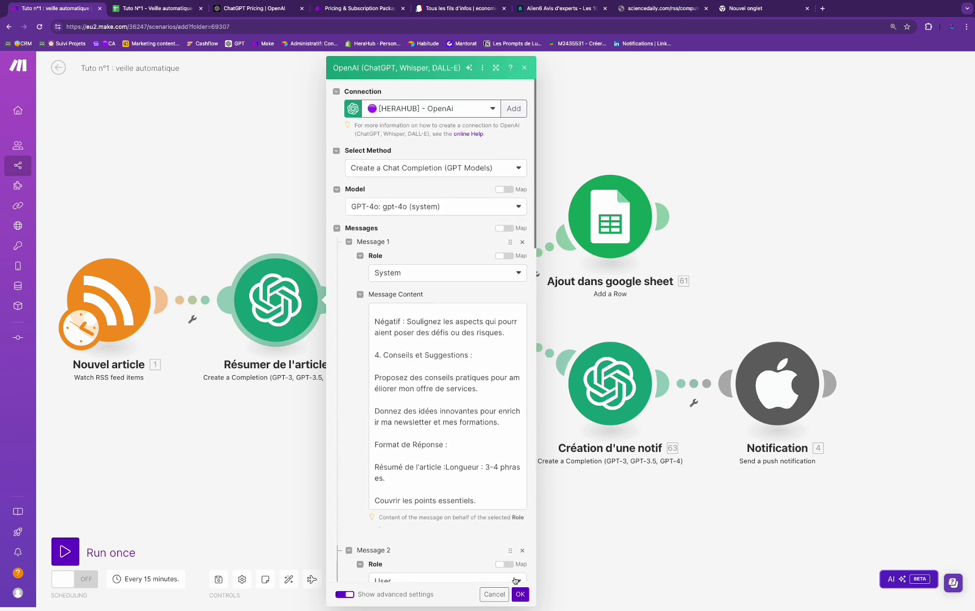
left_click(526, 597)
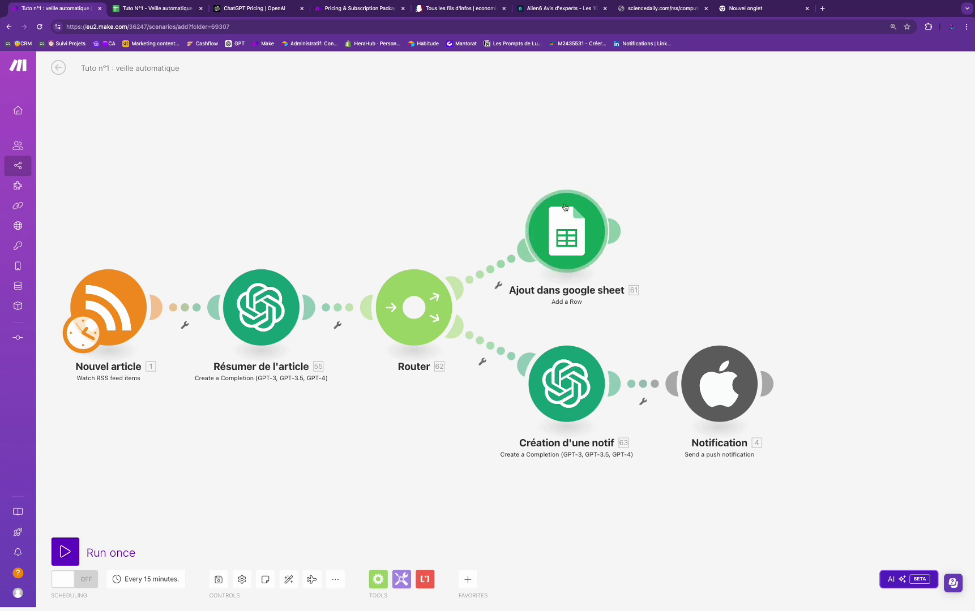
Open the Google Sheets row module's settings and try to add a new connection.
left_click(567, 235)
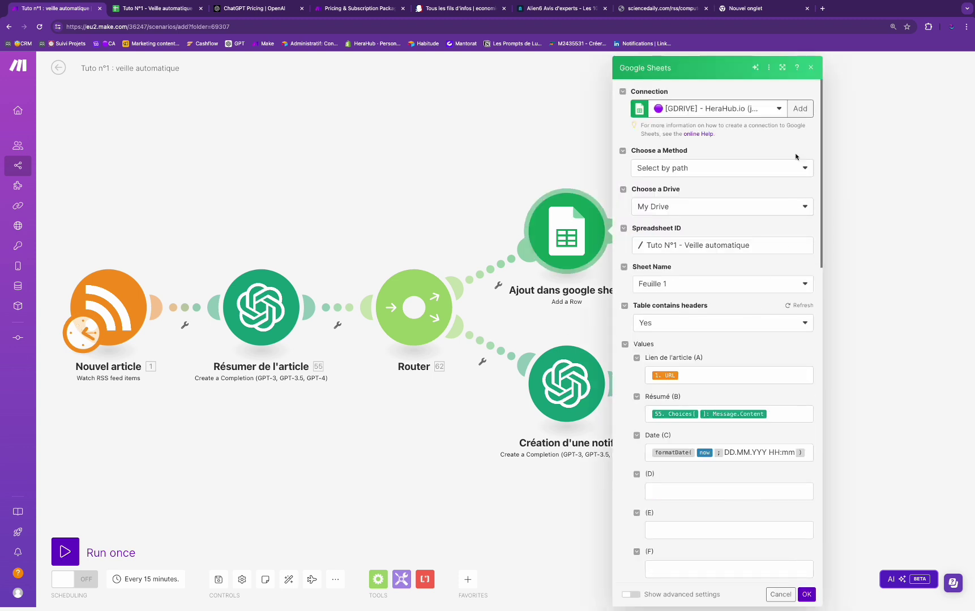
left_click(794, 109)
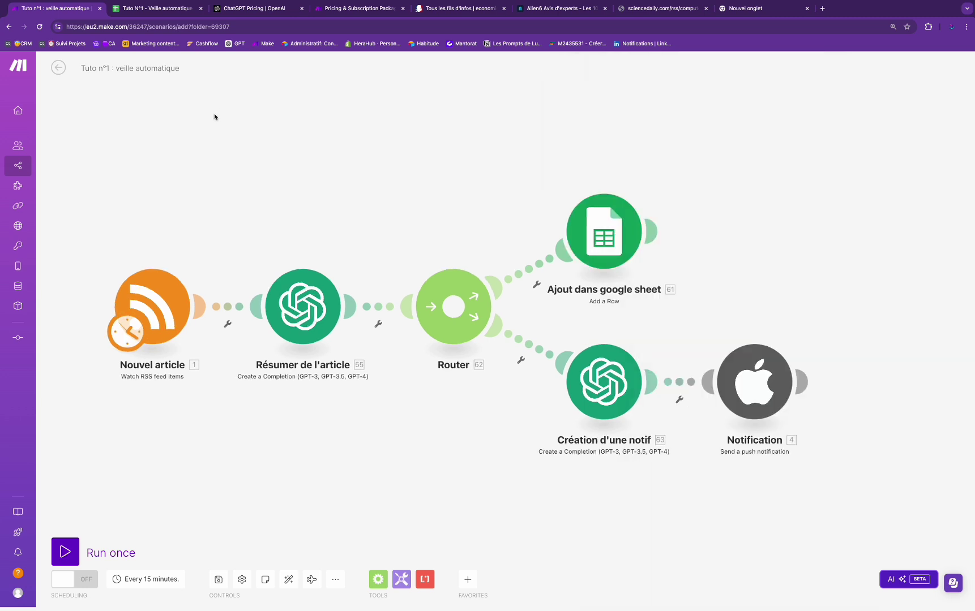
Switch to the "Tuto N°1 - Veille automatique" spreadsheet in Google Sheets and examine its column headers and the options for copying the document.
left_click(157, 10)
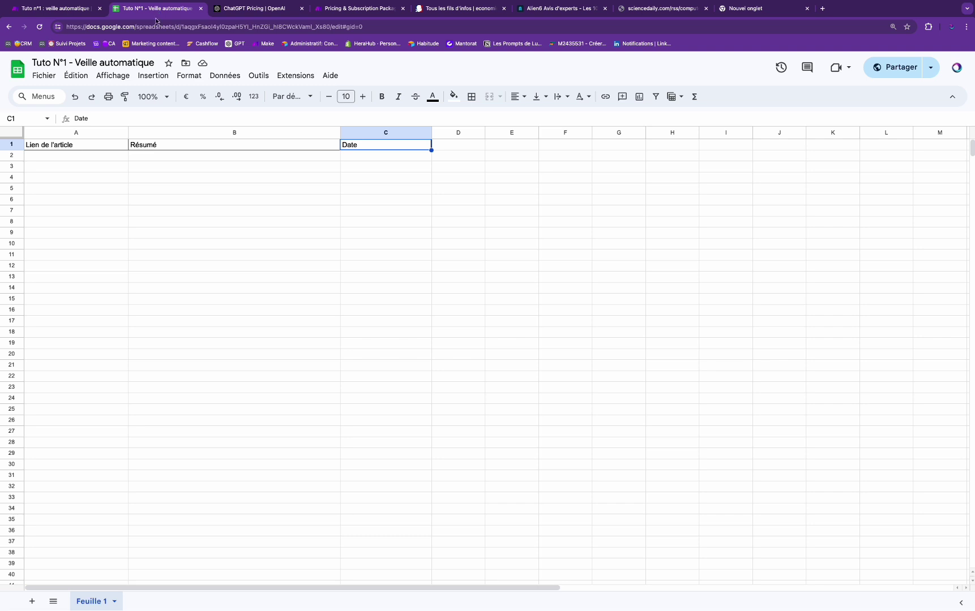
left_click(62, 156)
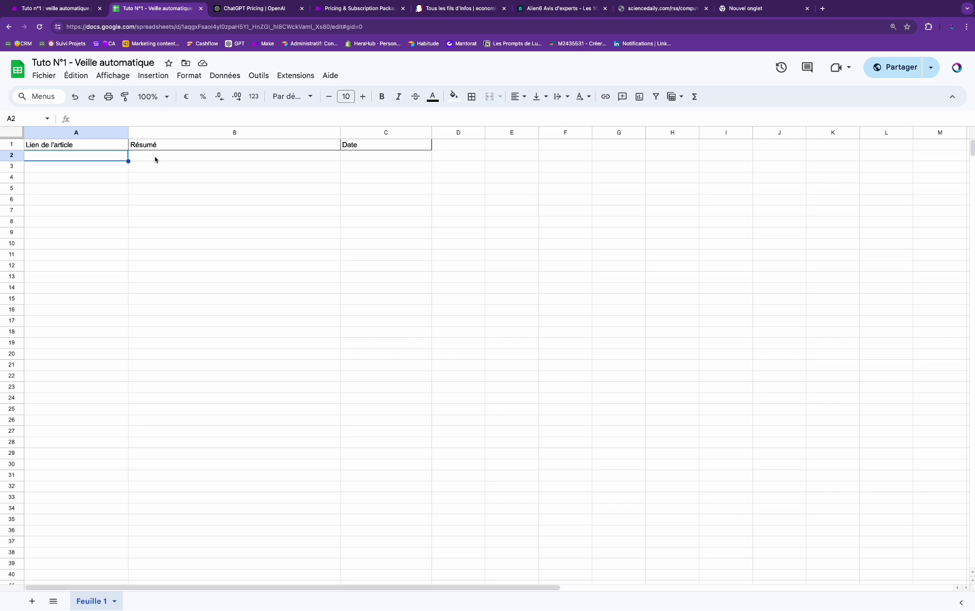
left_click(43, 76)
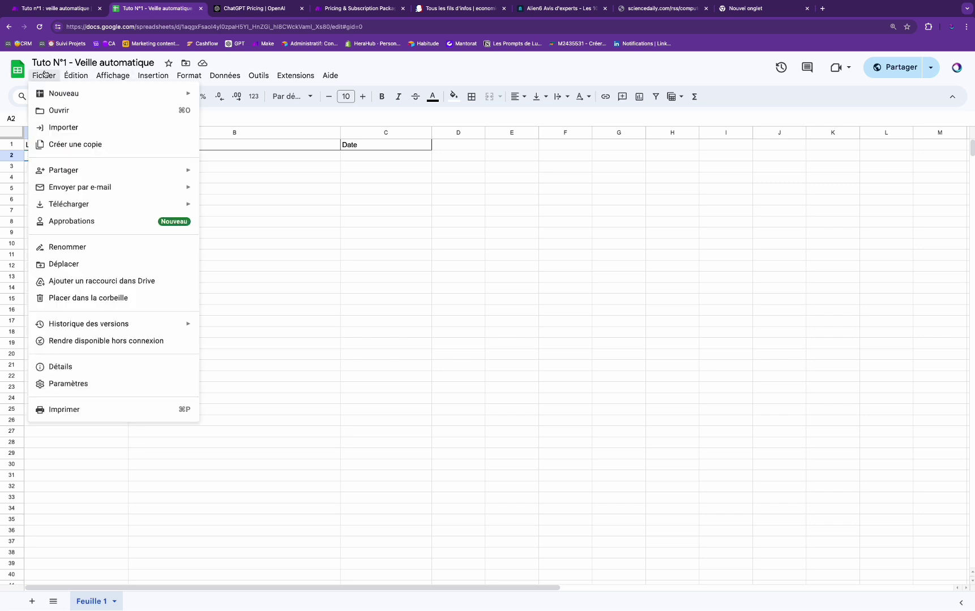
left_click(48, 145)
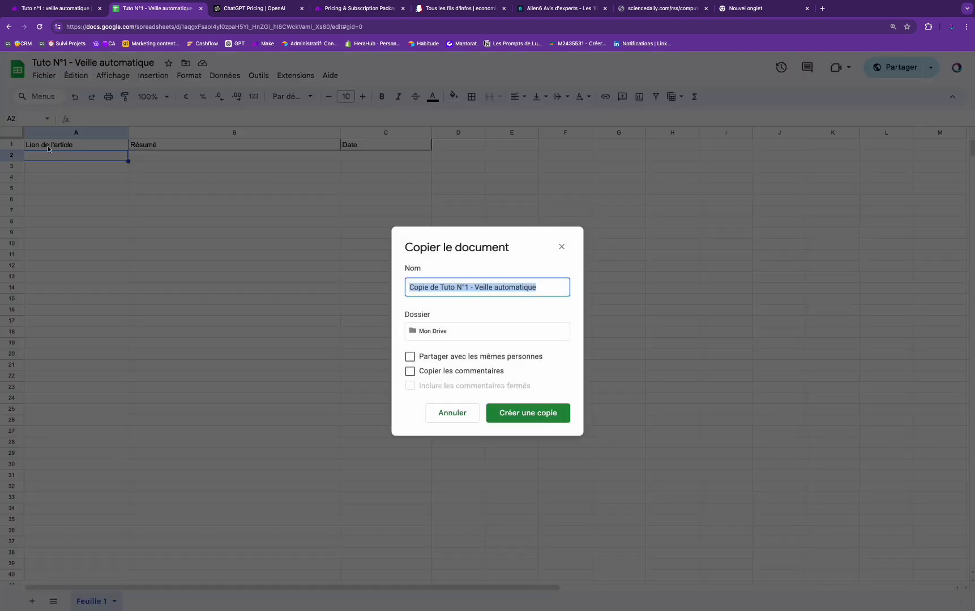
left_click(564, 247)
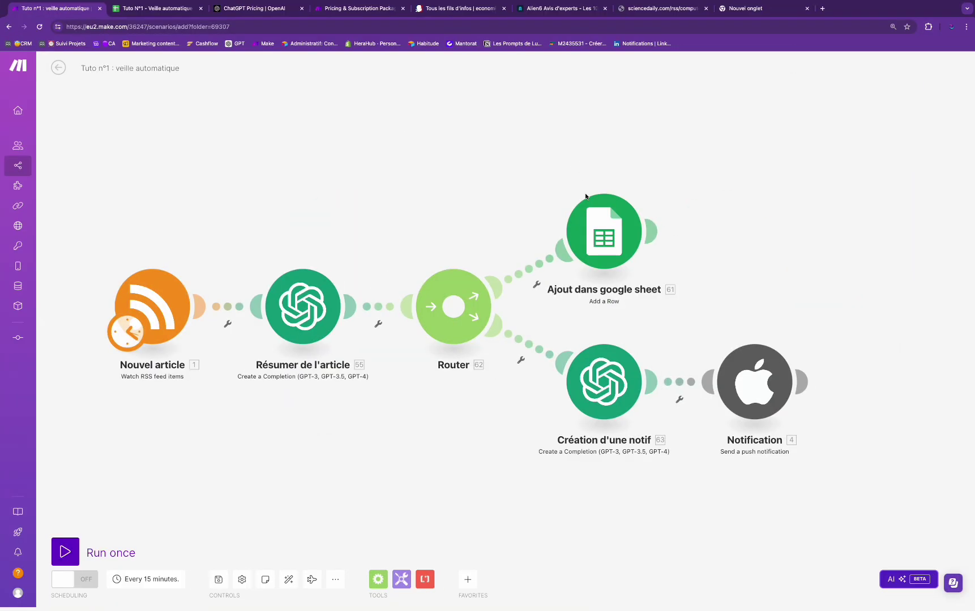
Return to Make and check the connections available in the "Ajout dans google sheet" module, keeping the [GDRIVE] - HeraHub.io one.
left_click(599, 222)
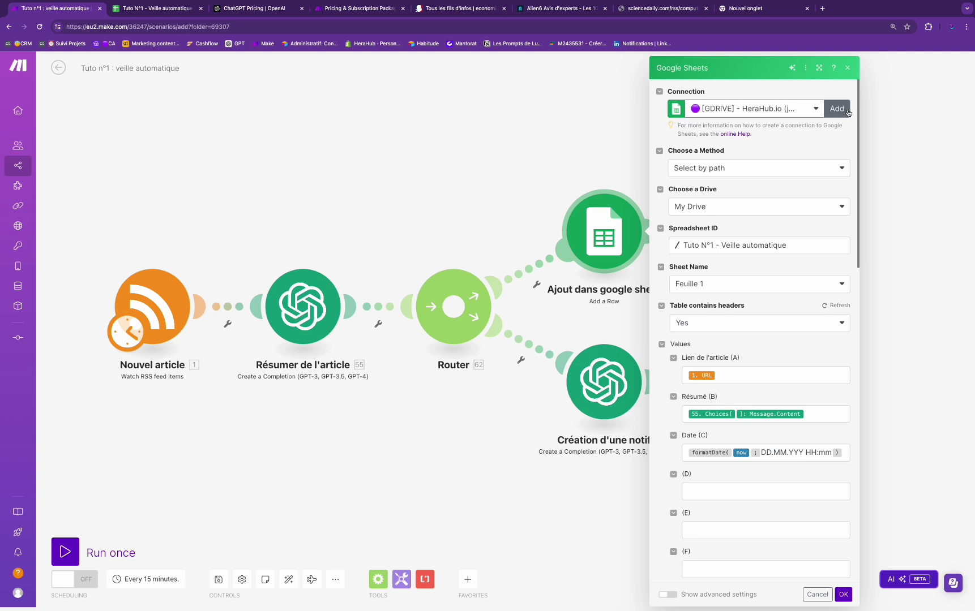
left_click(786, 109)
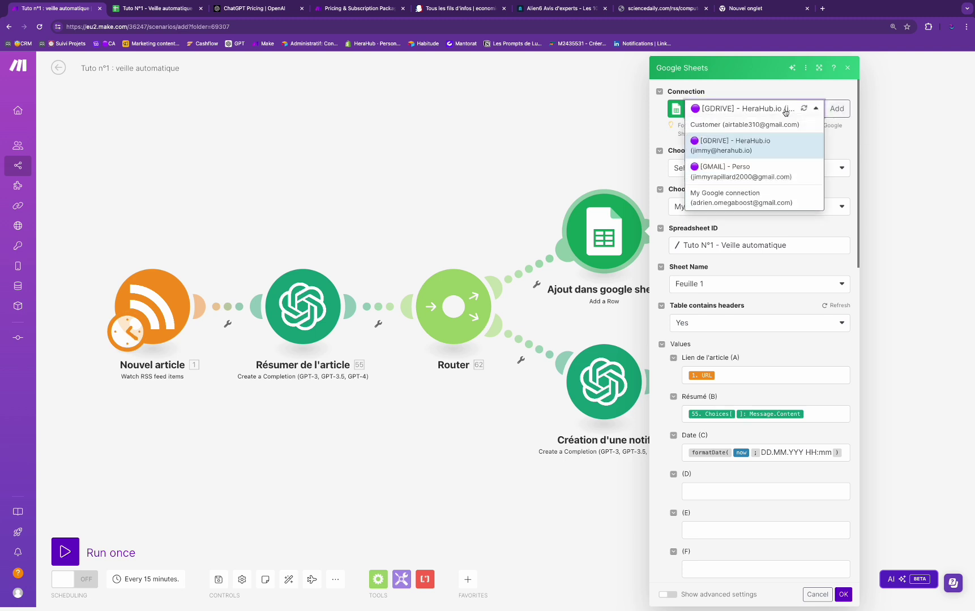
left_click(785, 111)
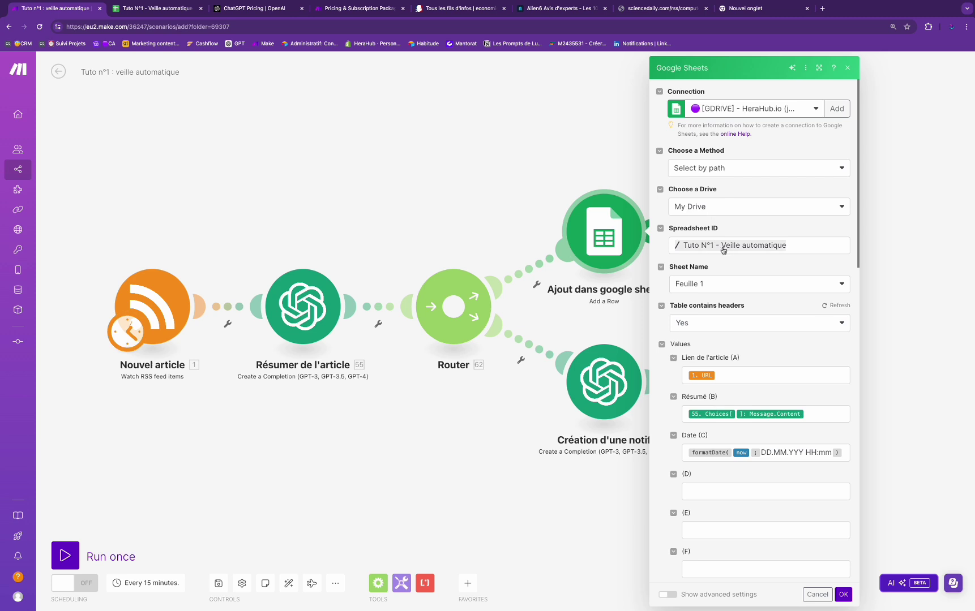
Choose the "Tuto N°1 - Veille automatique" spreadsheet for the added row, with Feuille 1 as the sheet.
left_click(713, 247)
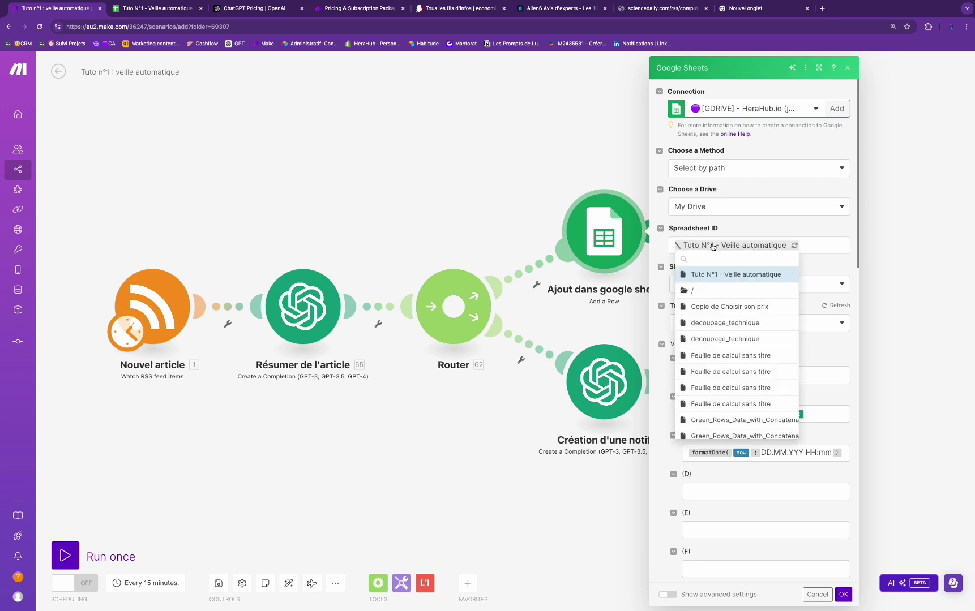
scroll(725, 287, "down", 1)
scroll(726, 287, "up", 1)
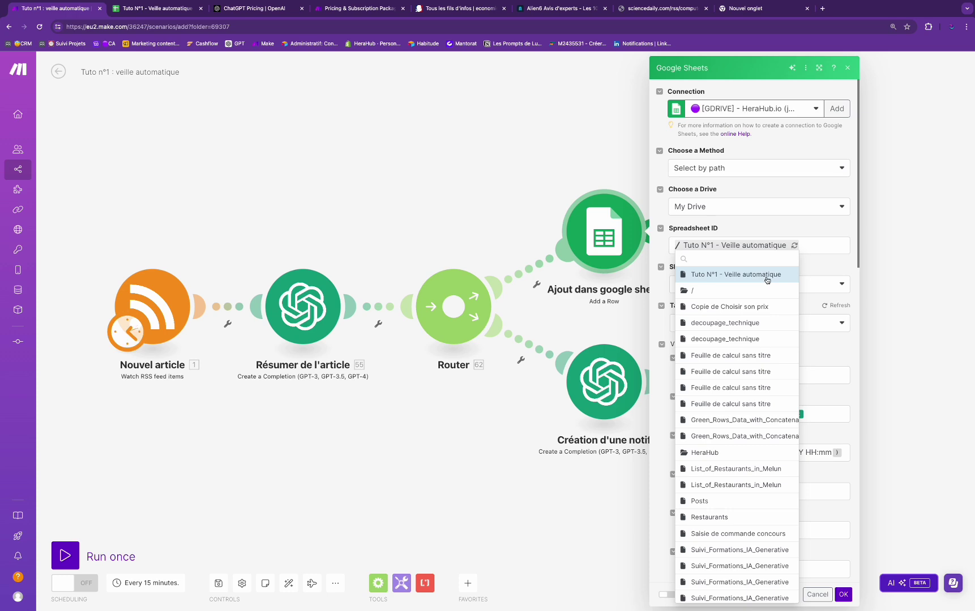
left_click(156, 9)
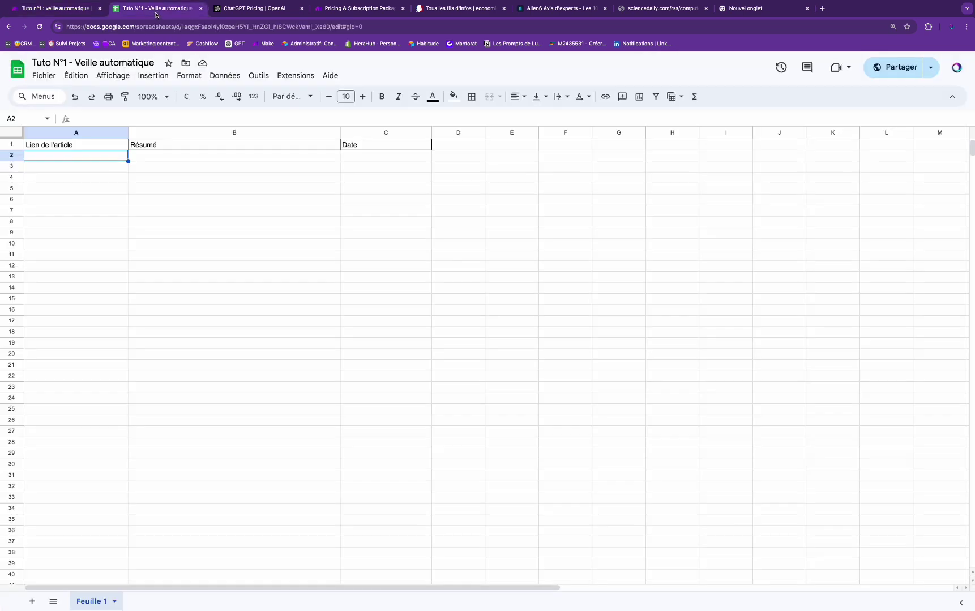
left_click(54, 9)
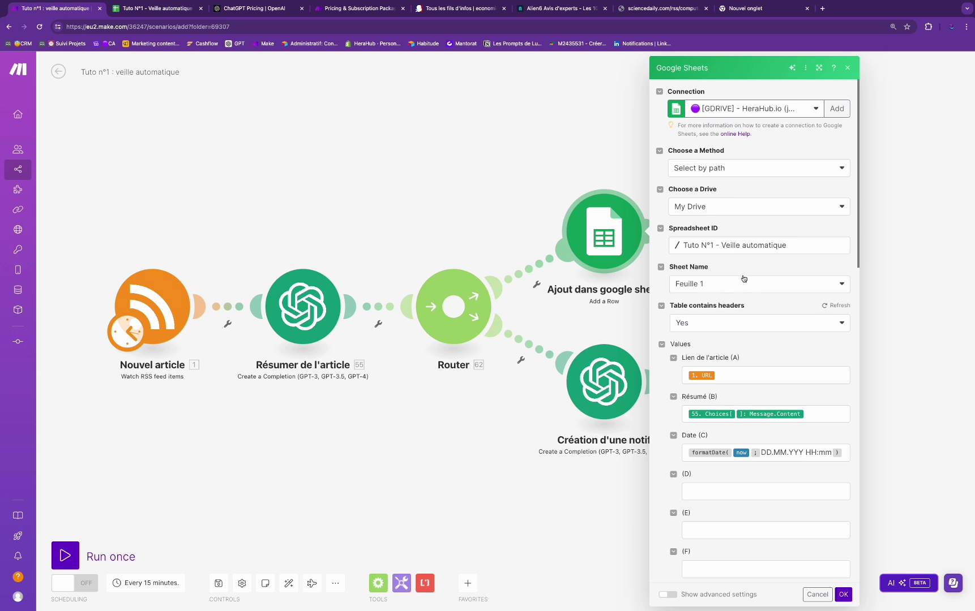
left_click(751, 251)
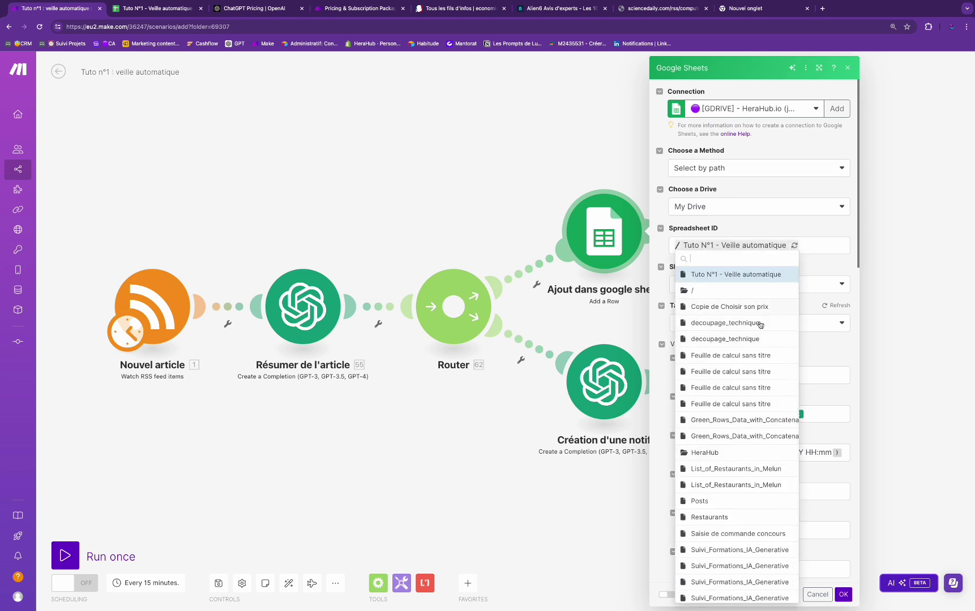
left_click(767, 275)
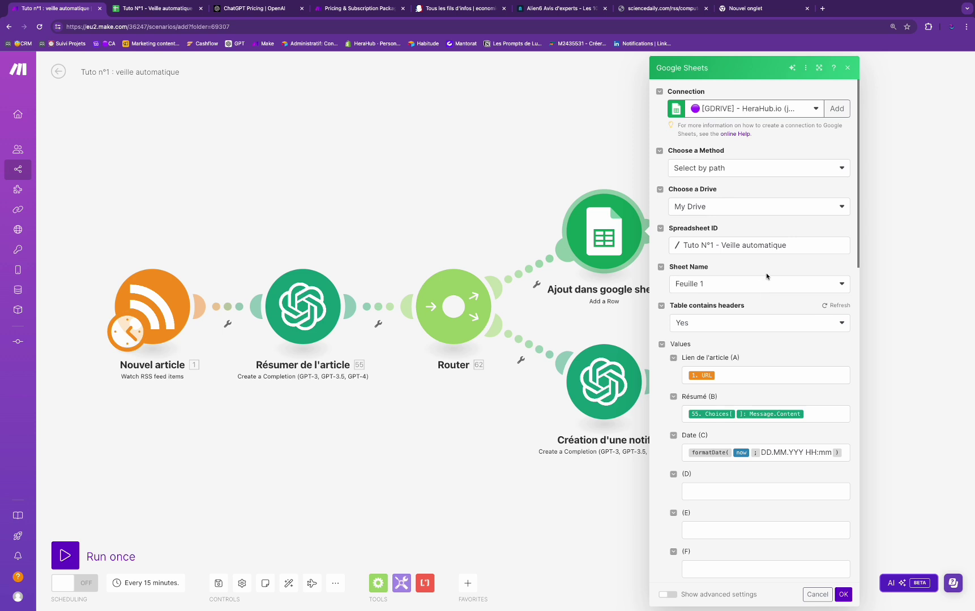
left_click(730, 289)
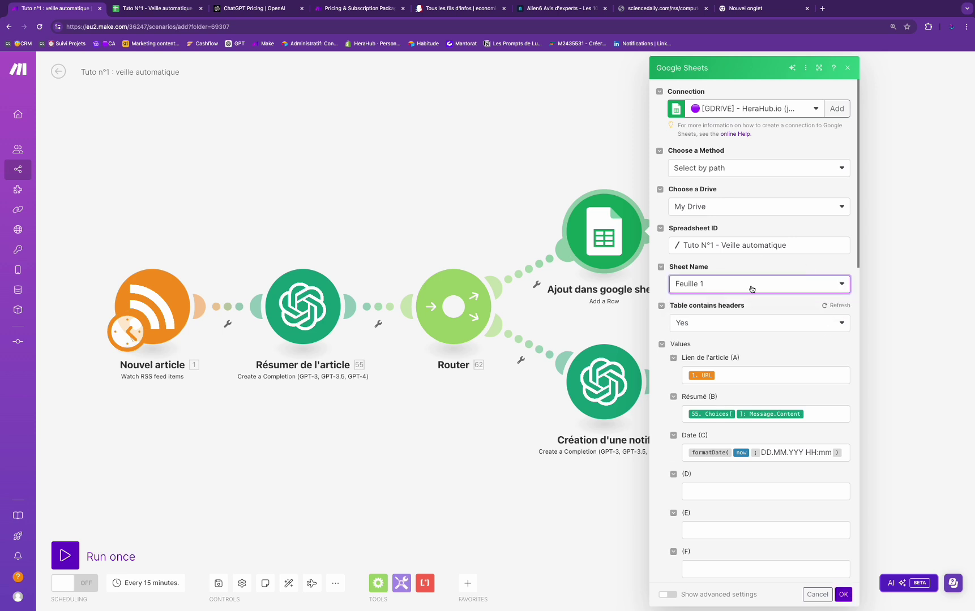
scroll(752, 290, "down", 1)
scroll(769, 287, "down", 1)
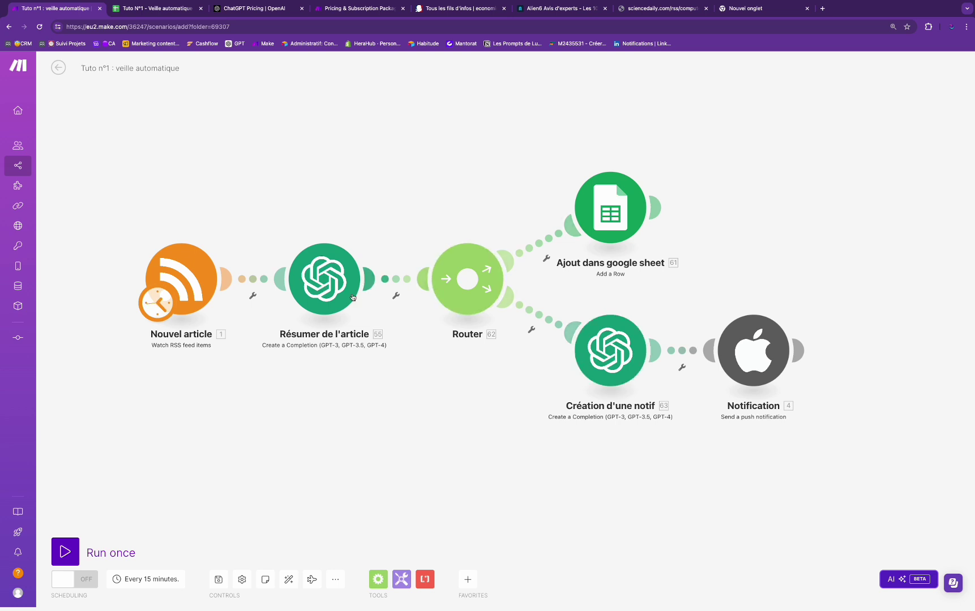
Open the "Création d'une notif" module's settings and select the [HERAHUB] - OpenAi connection.
left_click(645, 358)
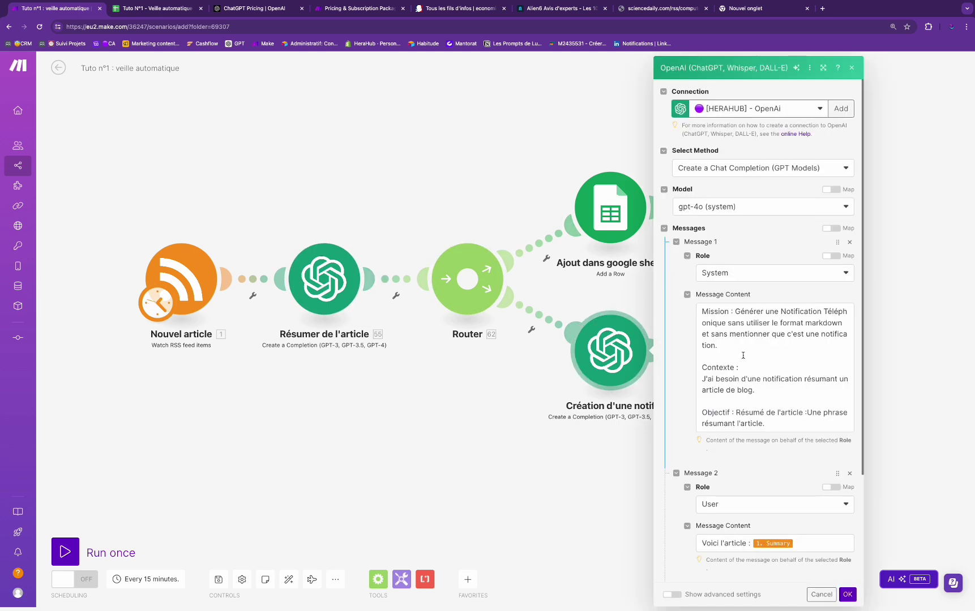
left_click(788, 111)
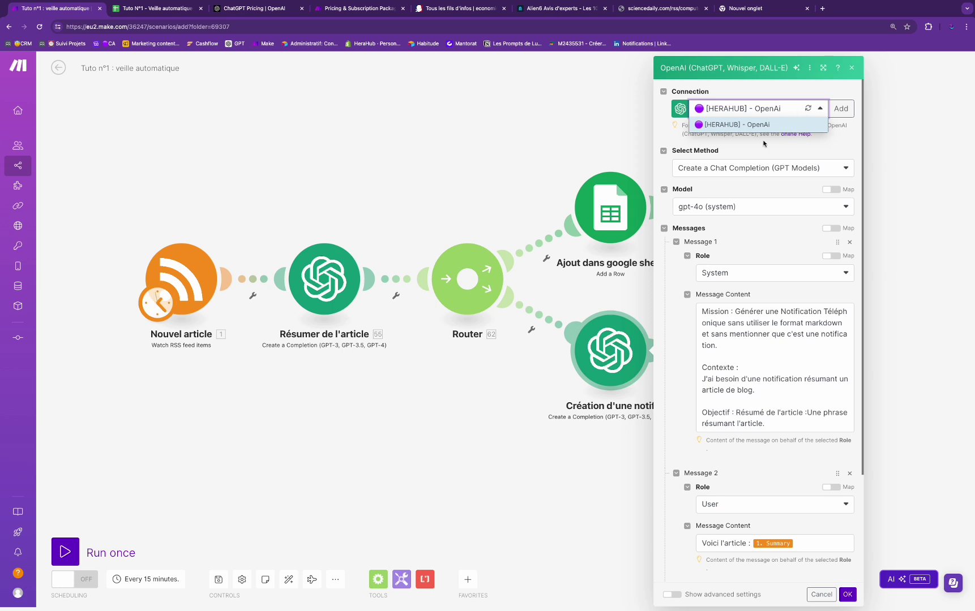
left_click(764, 125)
Review the notification module's system prompt and user message, and save its configuration.
scroll(761, 170, "down", 1)
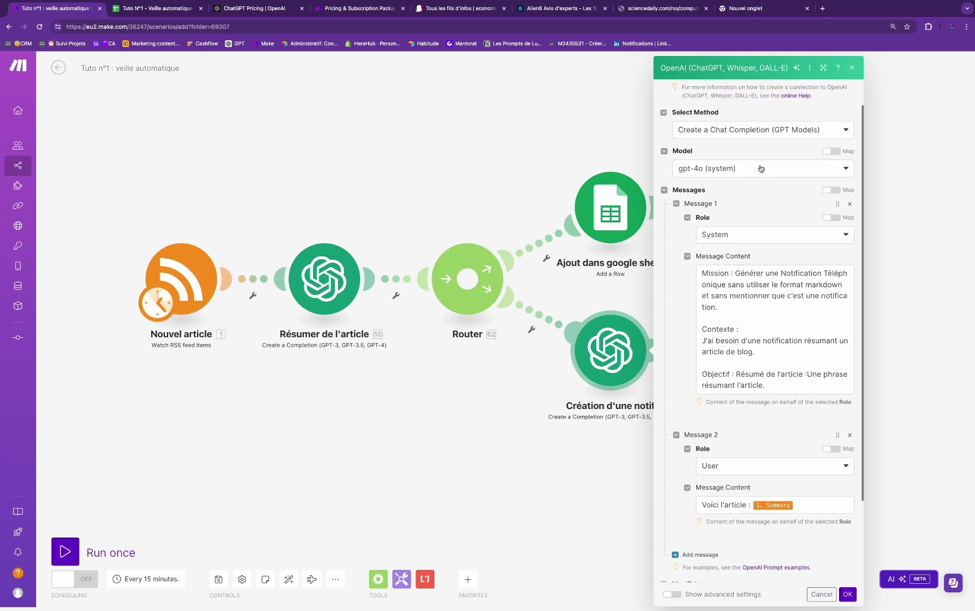
scroll(761, 168, "down", 1)
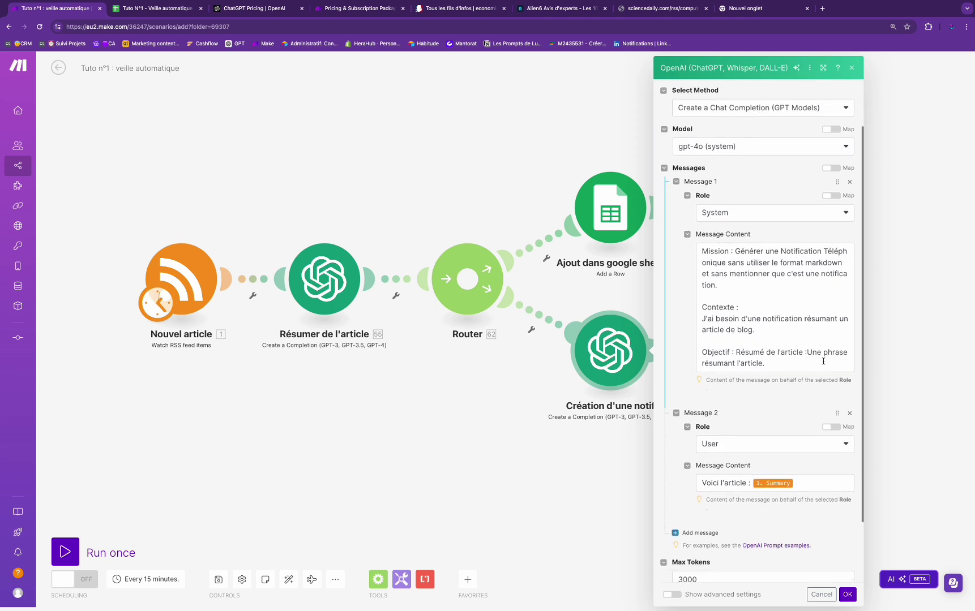
left_click_drag(805, 365, 705, 251)
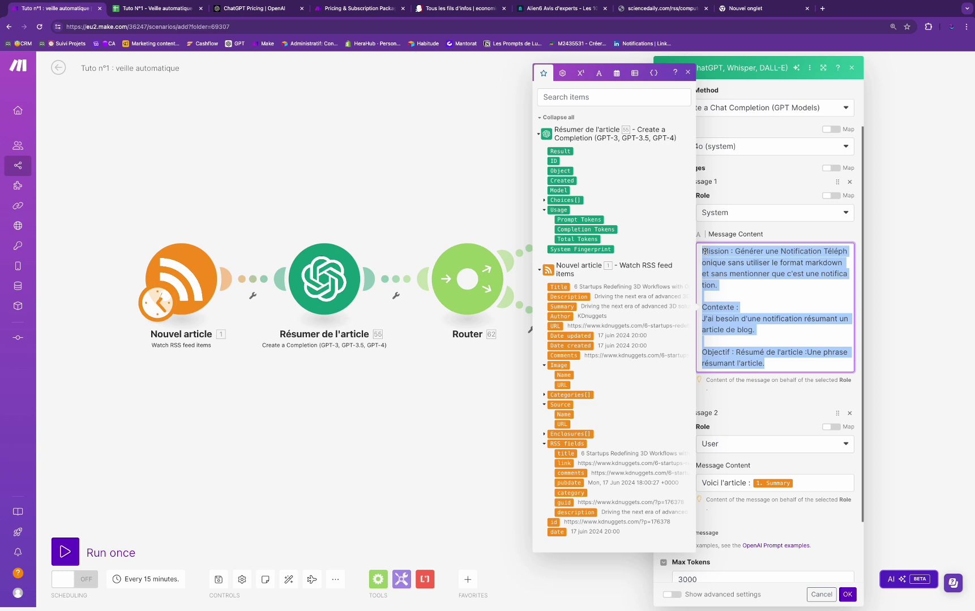
left_click(816, 315)
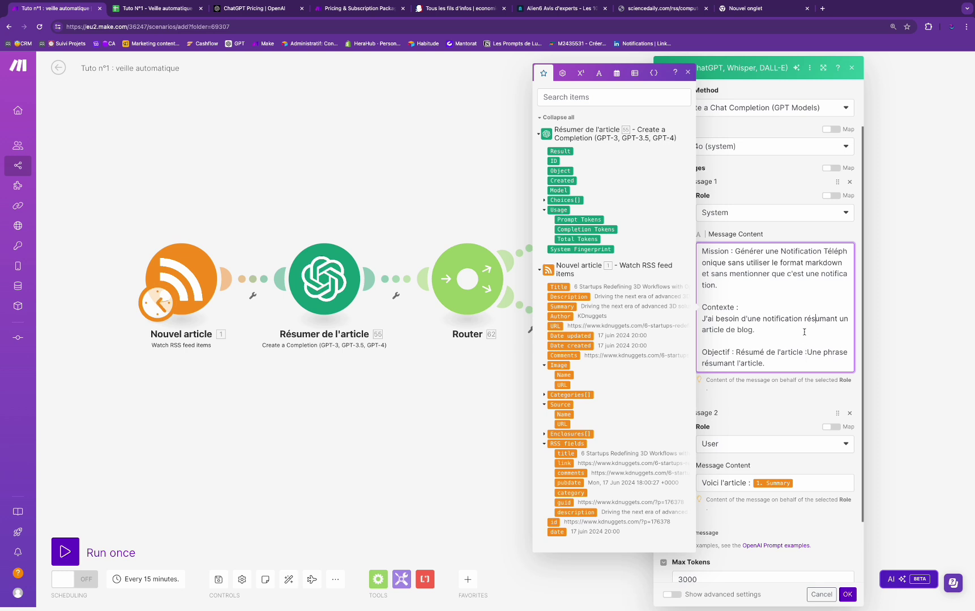
left_click(849, 594)
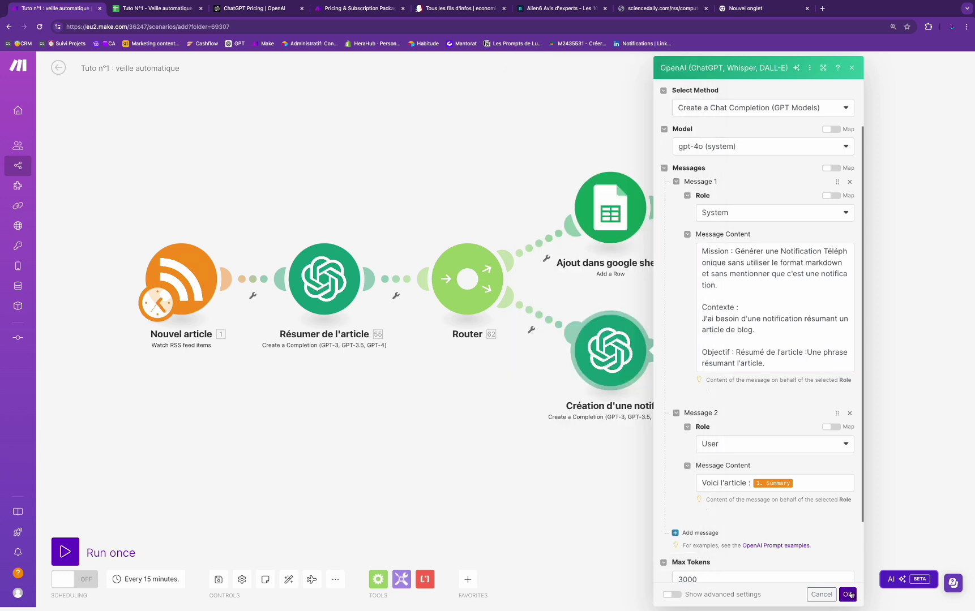
Open the Notification module's settings and try to add a new iOS device, entering a device name and generating its pairing code.
left_click(743, 346)
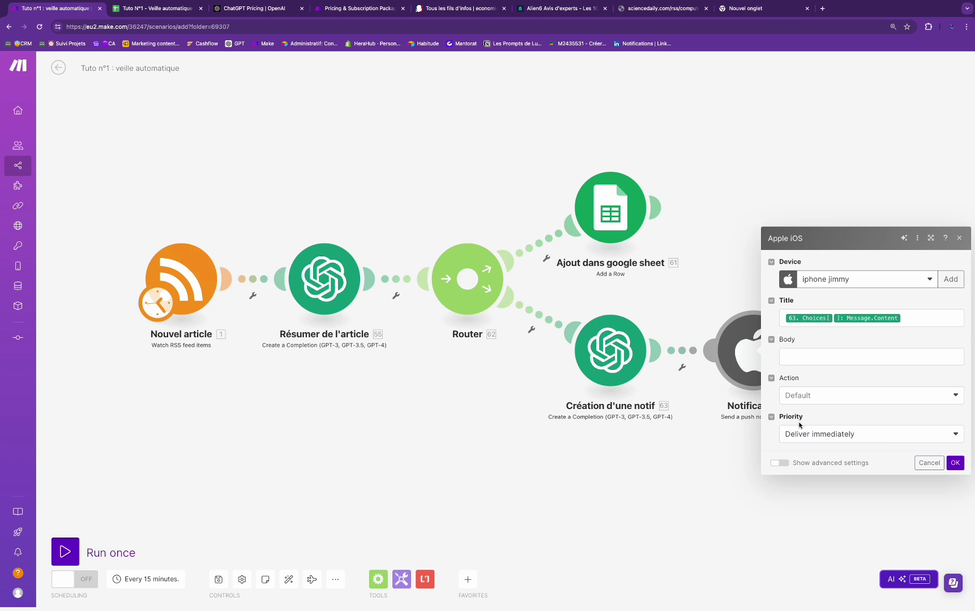
left_click(951, 280)
left_click(827, 322)
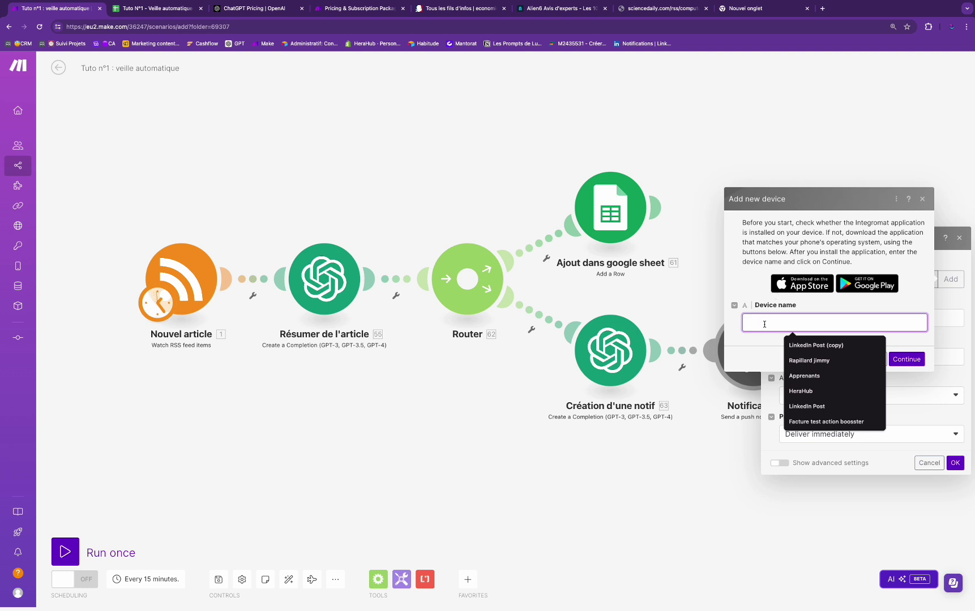
left_click(907, 359)
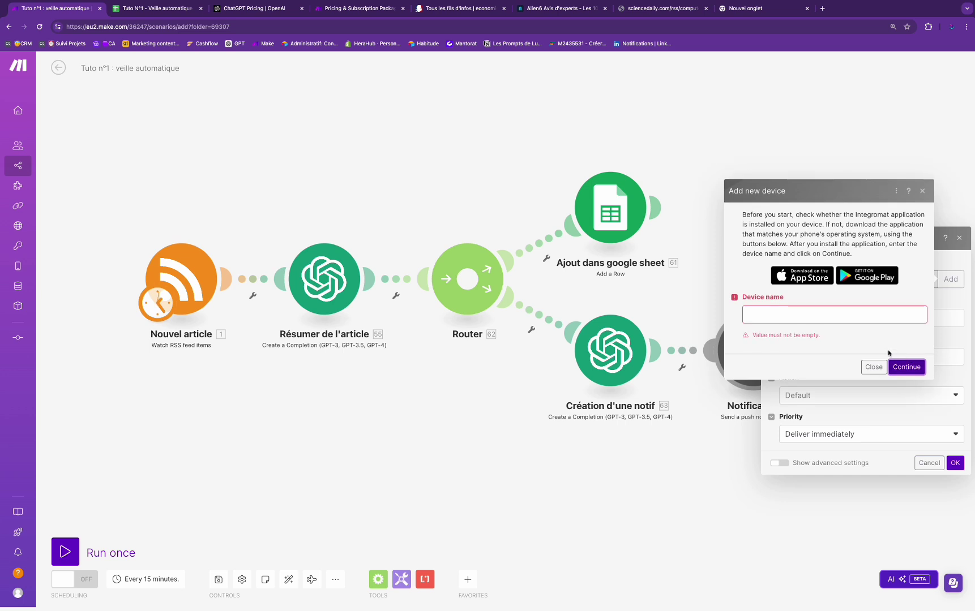
left_click(860, 315)
type("jim")
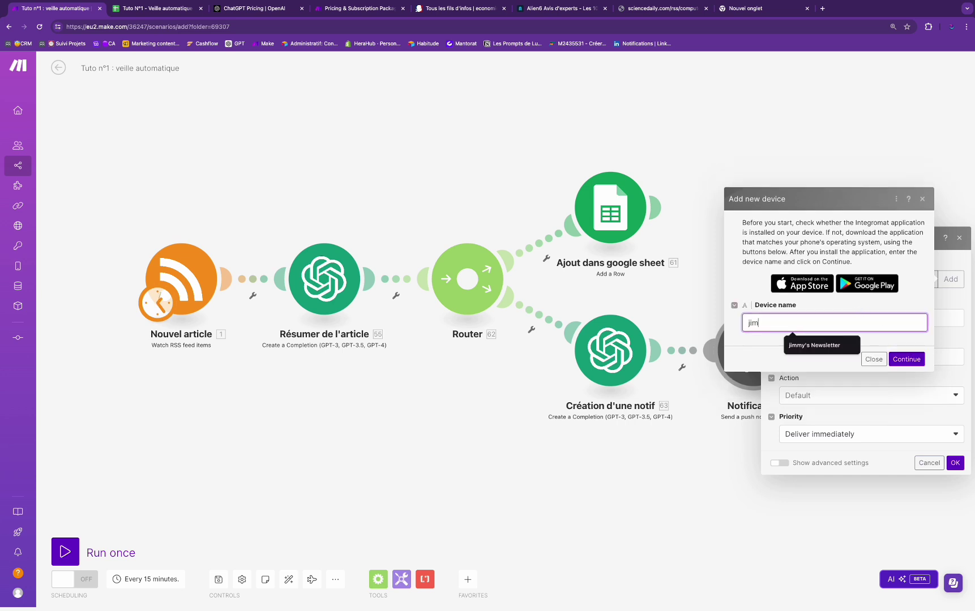
left_click(908, 359)
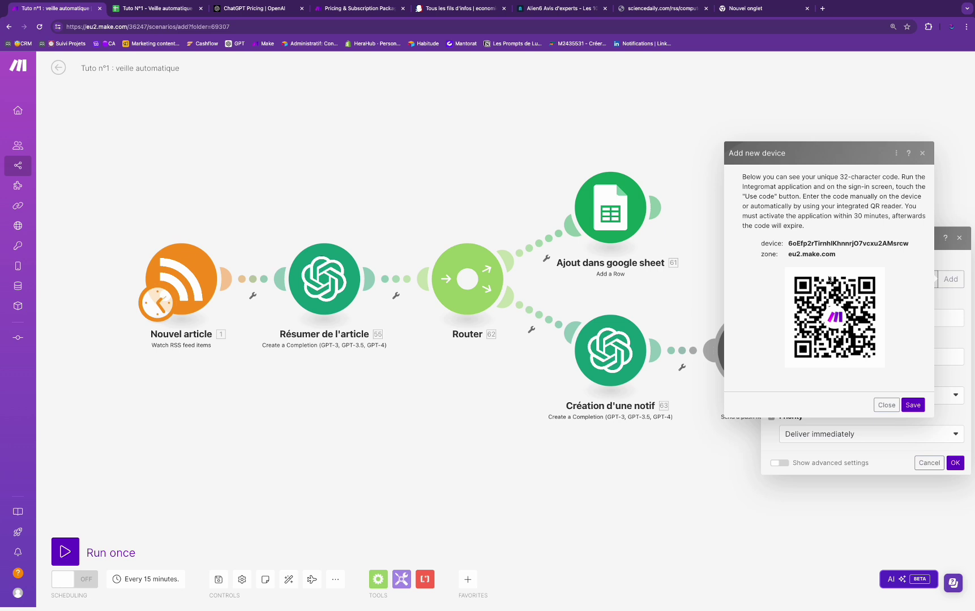
left_click(923, 154)
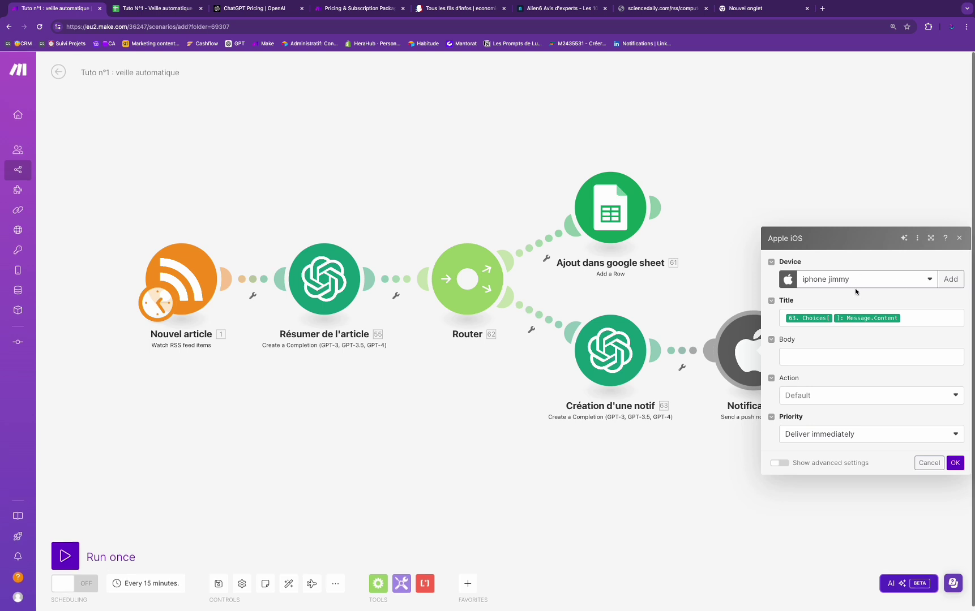
Review the Title and Body fields of the iOS Notification module and save its configuration.
left_click(920, 321)
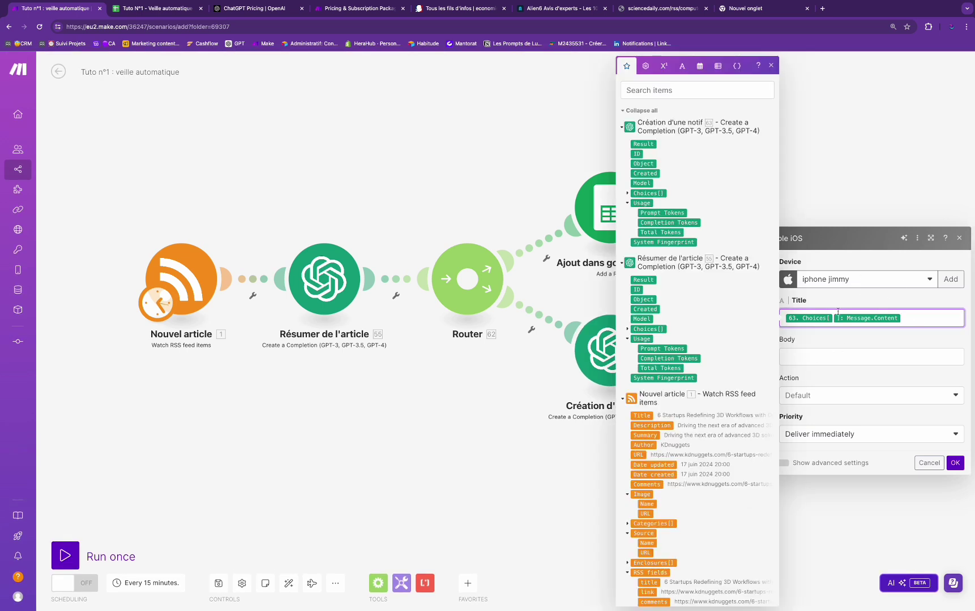
left_click(918, 351)
left_click(955, 463)
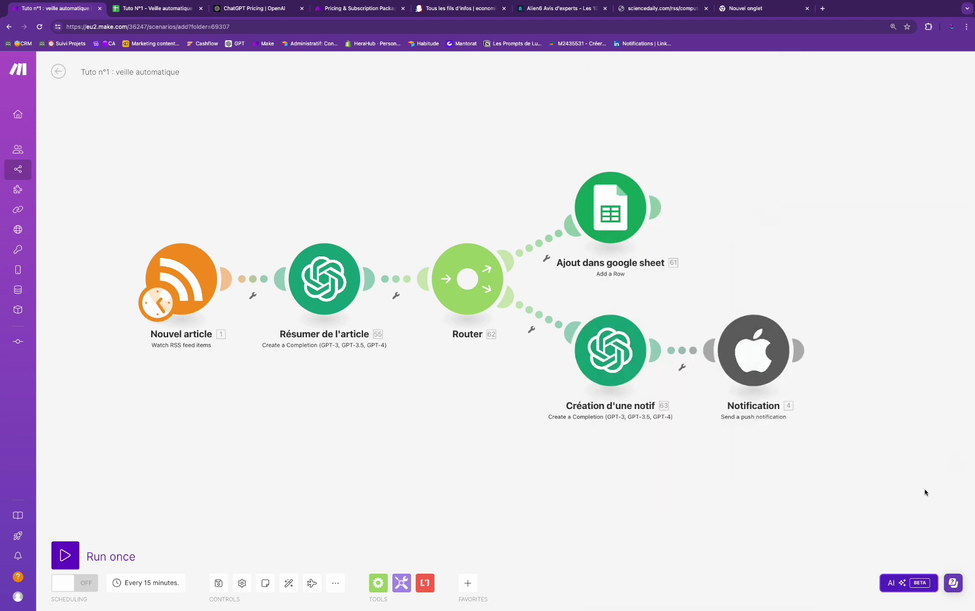
scroll(386, 426, "down", 2)
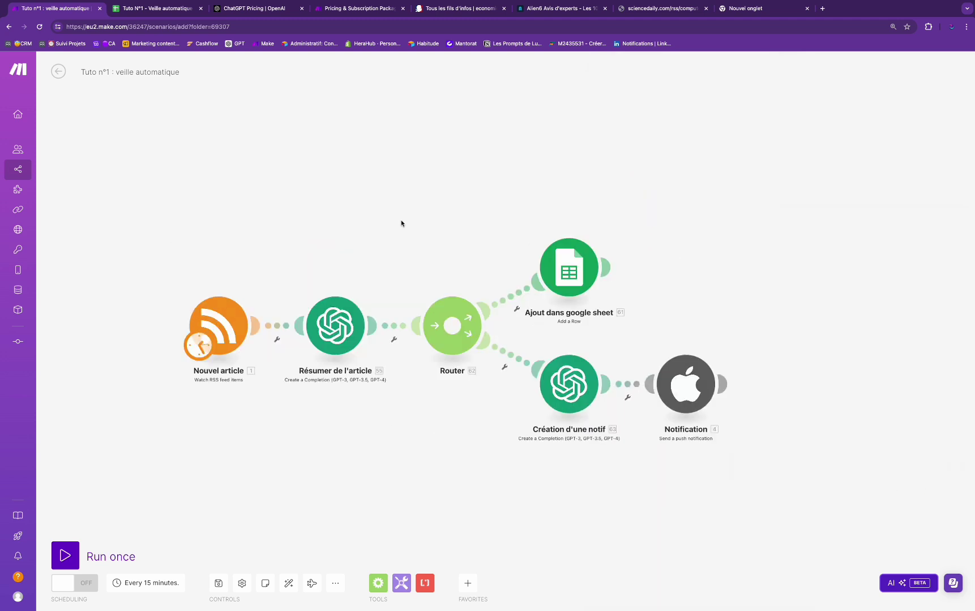
Consult the Google Sheets module's help page translated into French, examining how to establish the connection, and close the page.
left_click(568, 268)
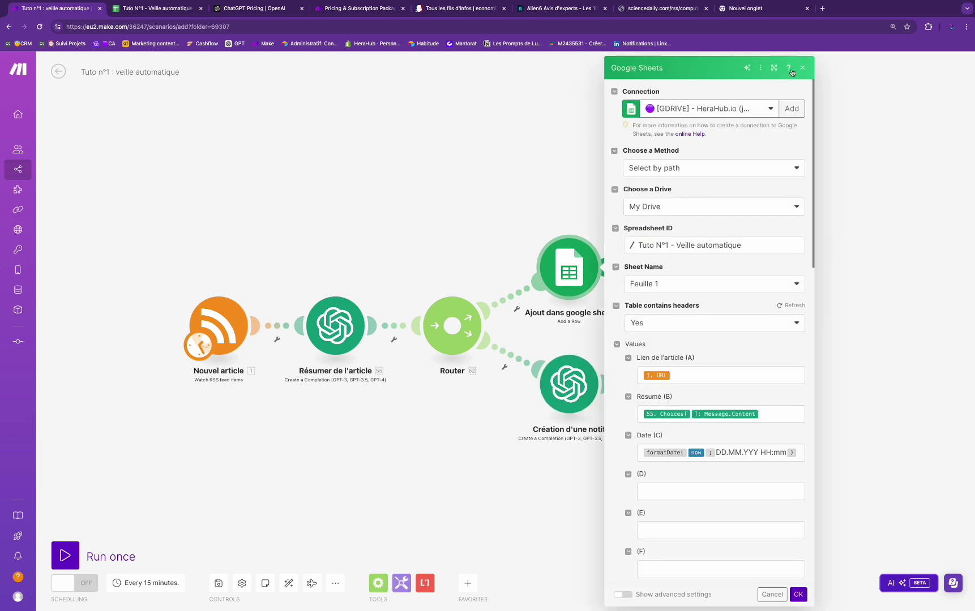
left_click(788, 69)
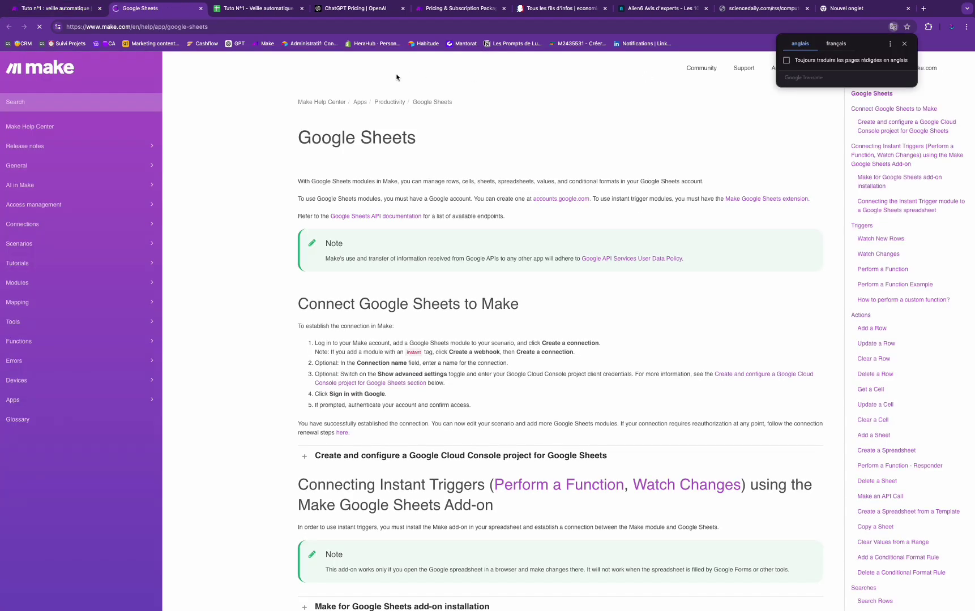
left_click(835, 44)
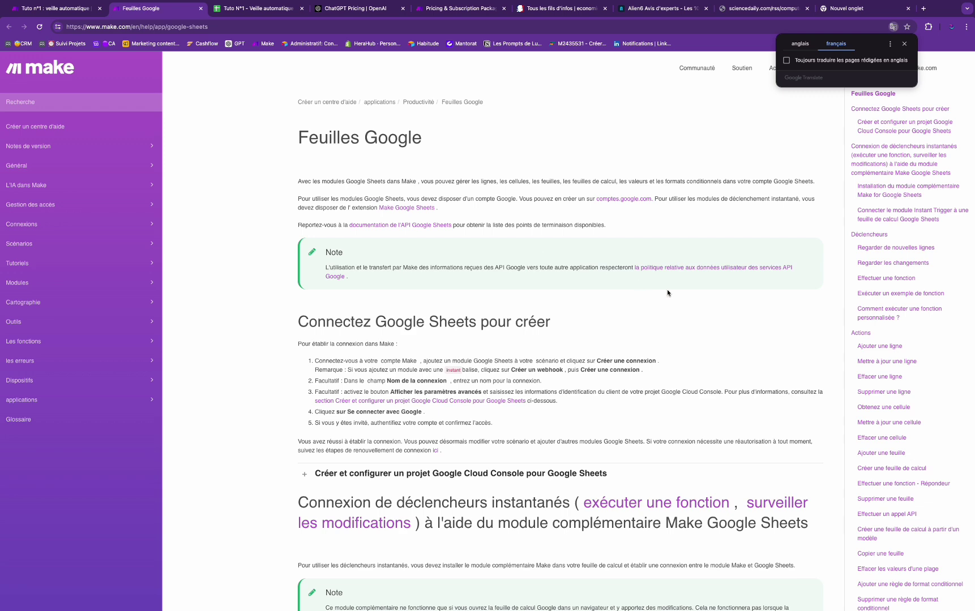
scroll(493, 328, "down", 2)
scroll(494, 327, "down", 5)
scroll(493, 327, "up", 4)
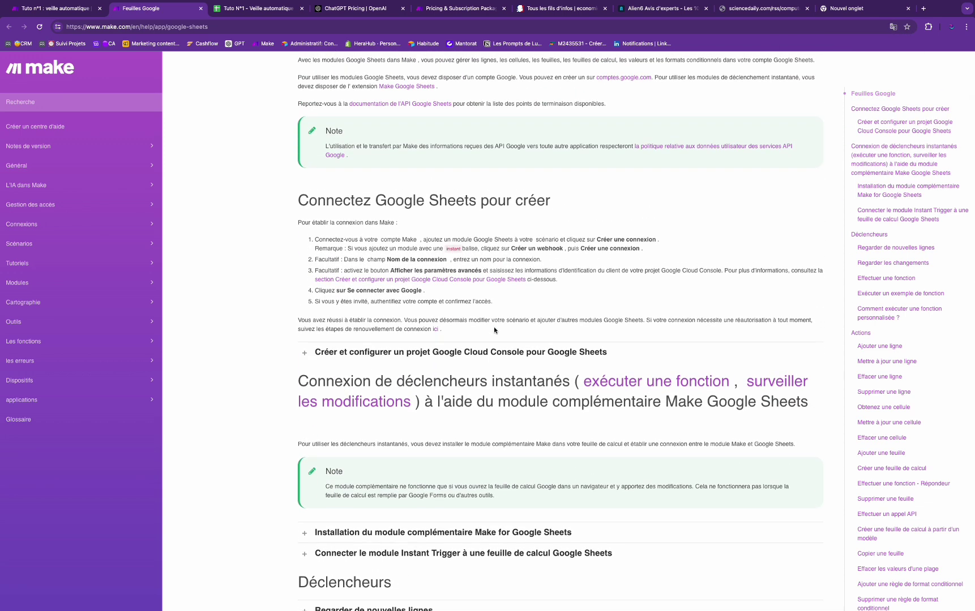
scroll(494, 327, "up", 1)
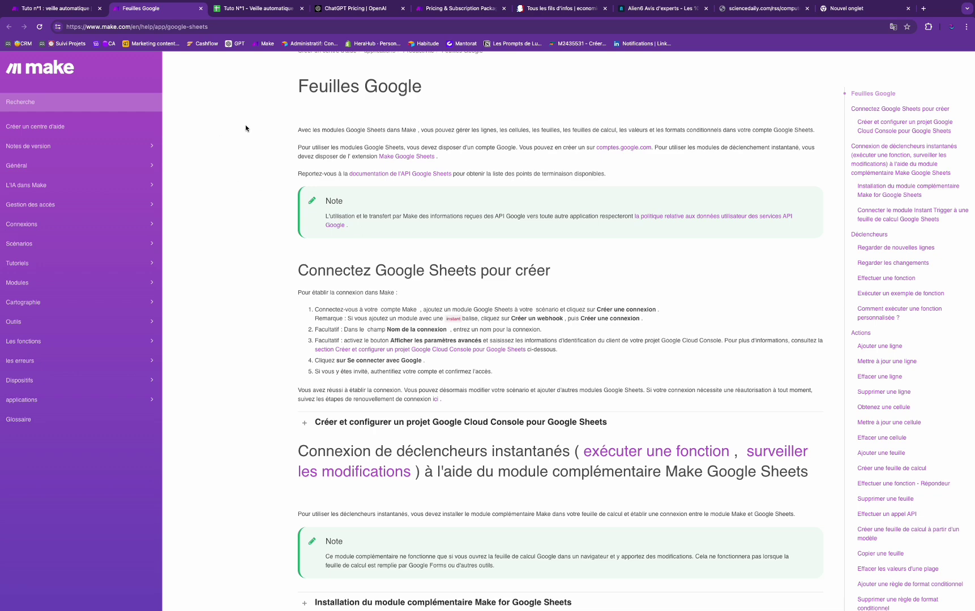
left_click(201, 9)
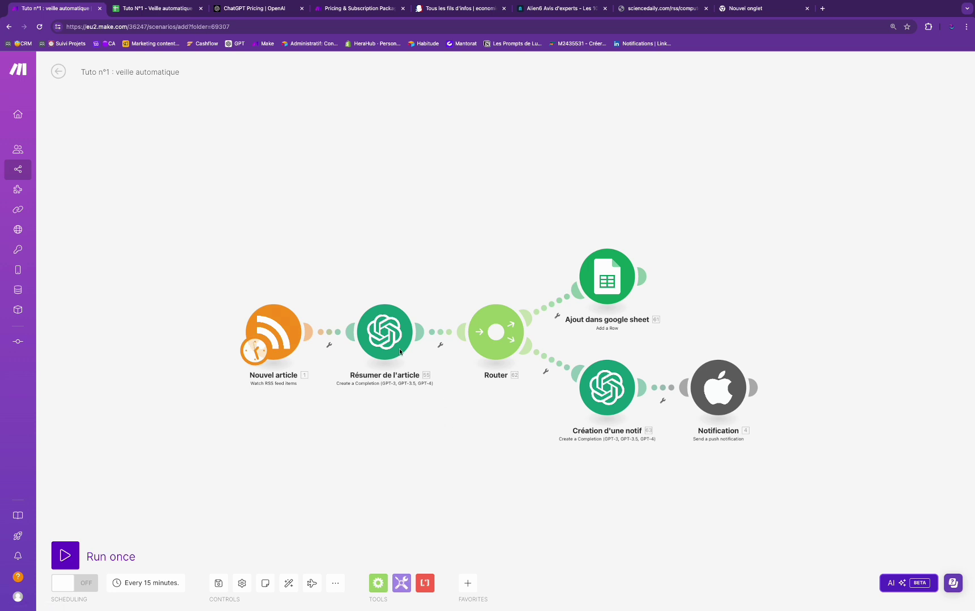
Set the "Nouvel article" RSS module to start from the feed item "What Data Scientists Should Know About OpenUSD".
right_click(284, 330)
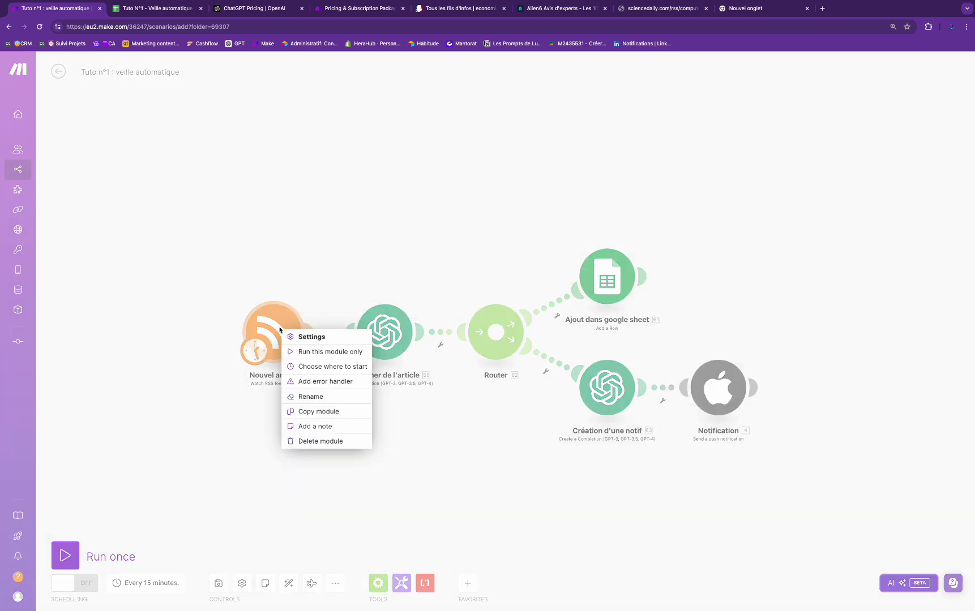
left_click(333, 367)
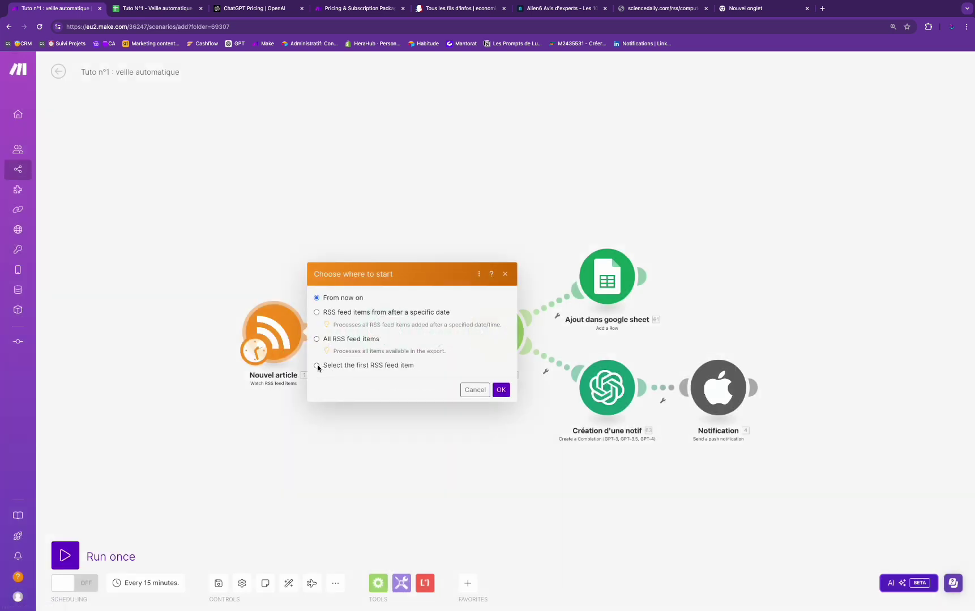
left_click(316, 366)
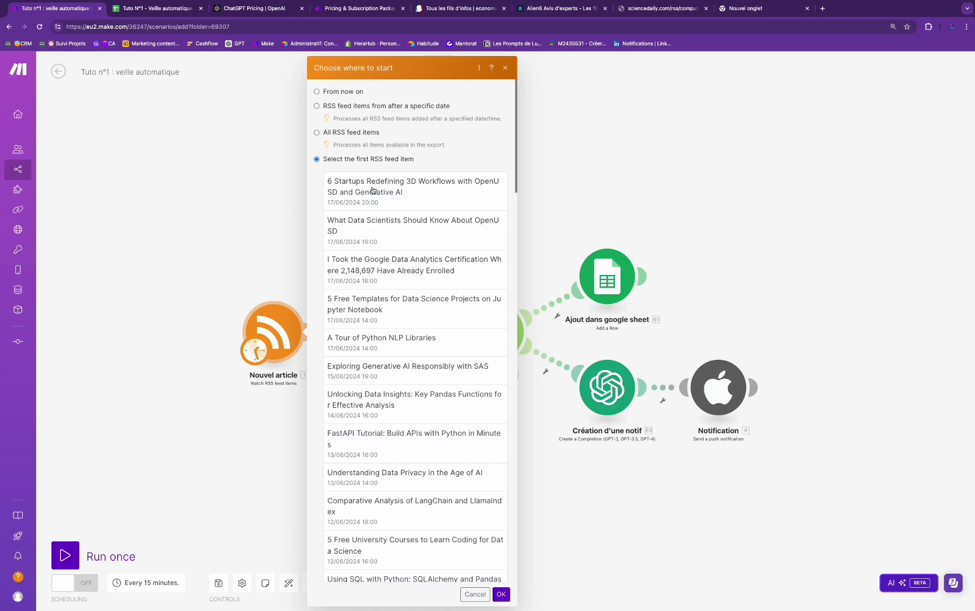
left_click(422, 228)
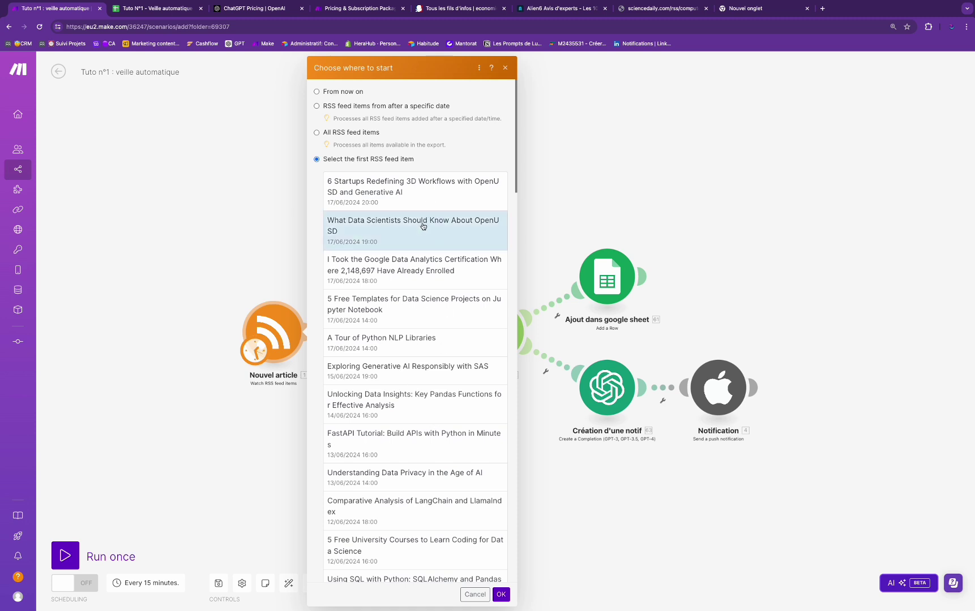
left_click(501, 595)
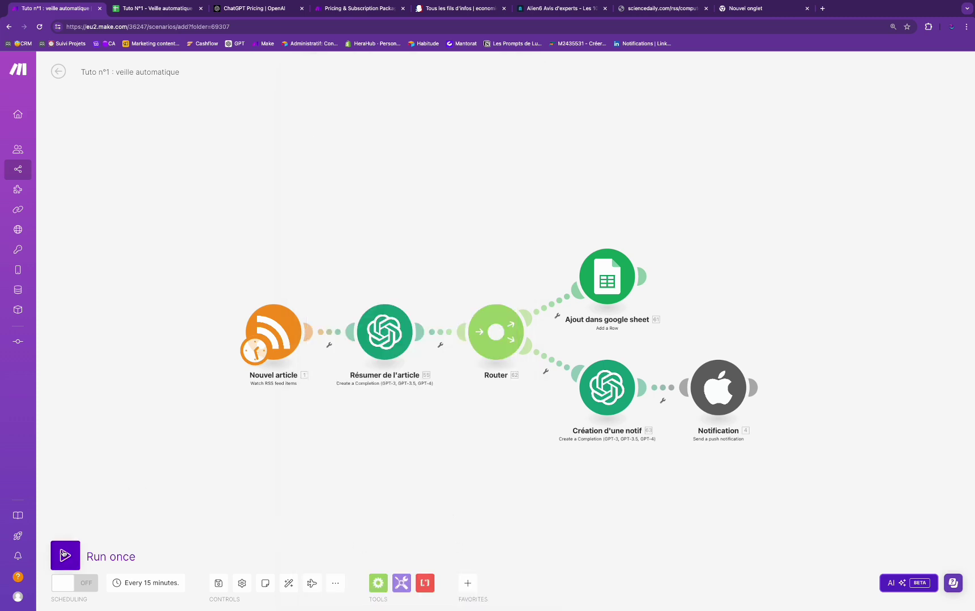
Run the scenario once and inspect the article data output by the RSS module.
left_click(64, 555)
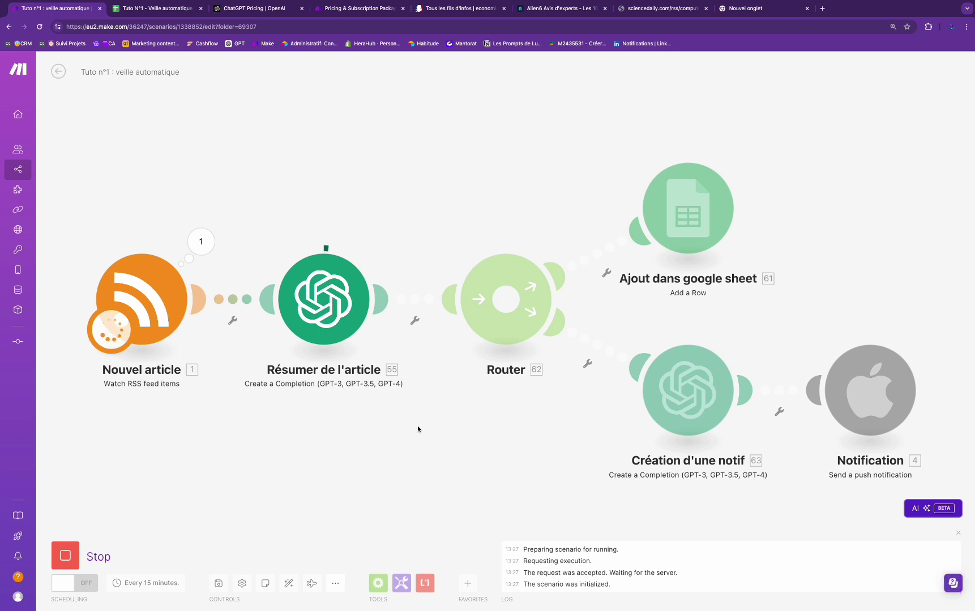
left_click(201, 242)
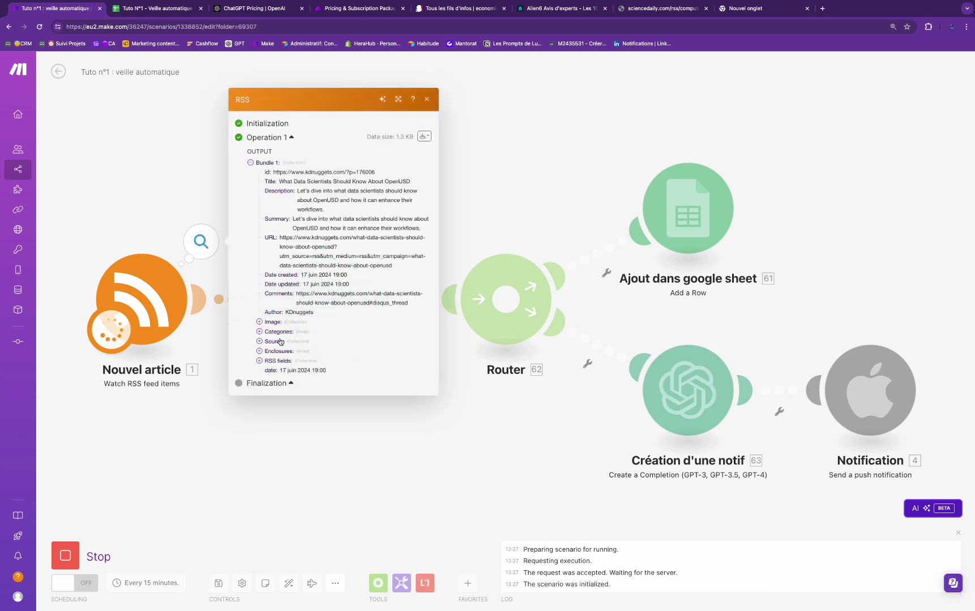
left_click_drag(293, 218, 267, 171)
left_click(429, 409)
Inspect the "Résumer de l'article" module's run output down to the generated message content.
left_click(383, 242)
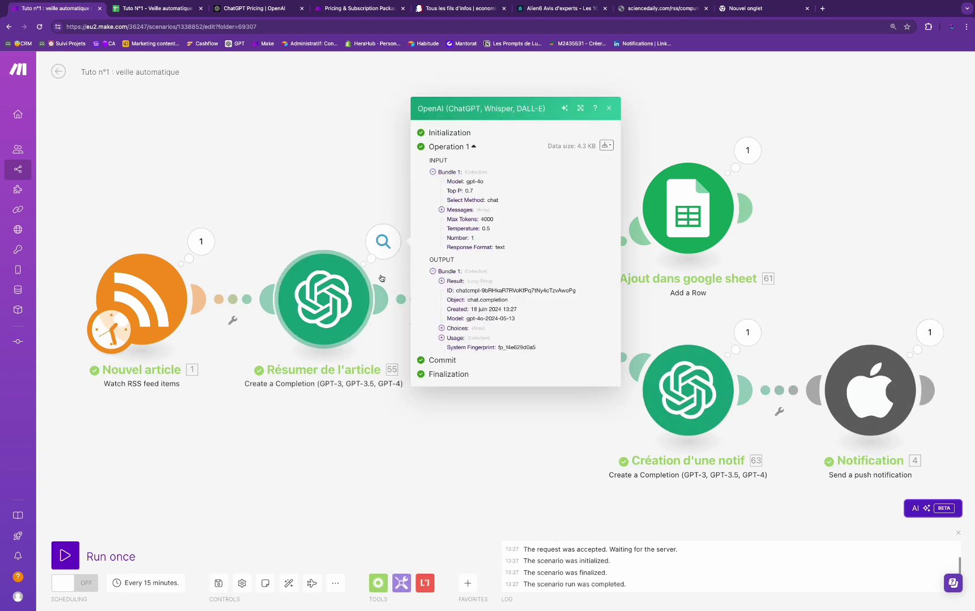
left_click(442, 329)
left_click(453, 338)
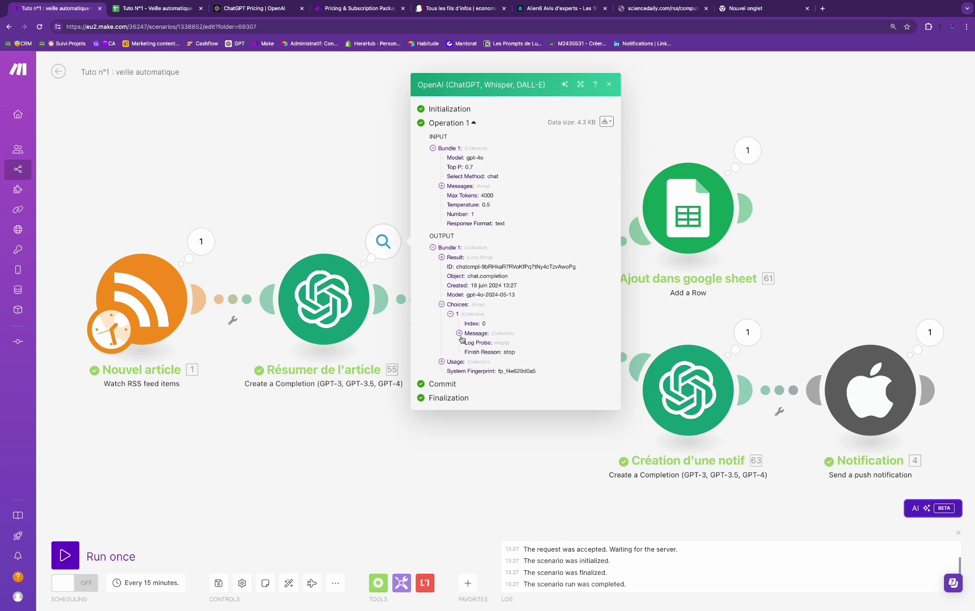
left_click(463, 338)
left_click(481, 343)
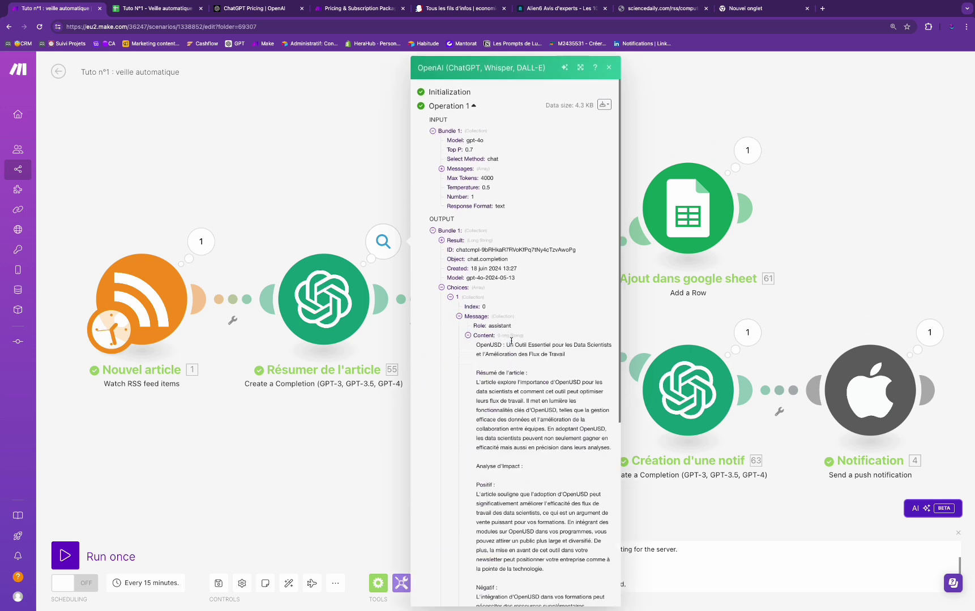
left_click_drag(508, 345, 498, 486)
left_click(347, 441)
Inspect the run input and output of the "Ajout dans google sheet" module.
scroll(472, 405, "down", 2)
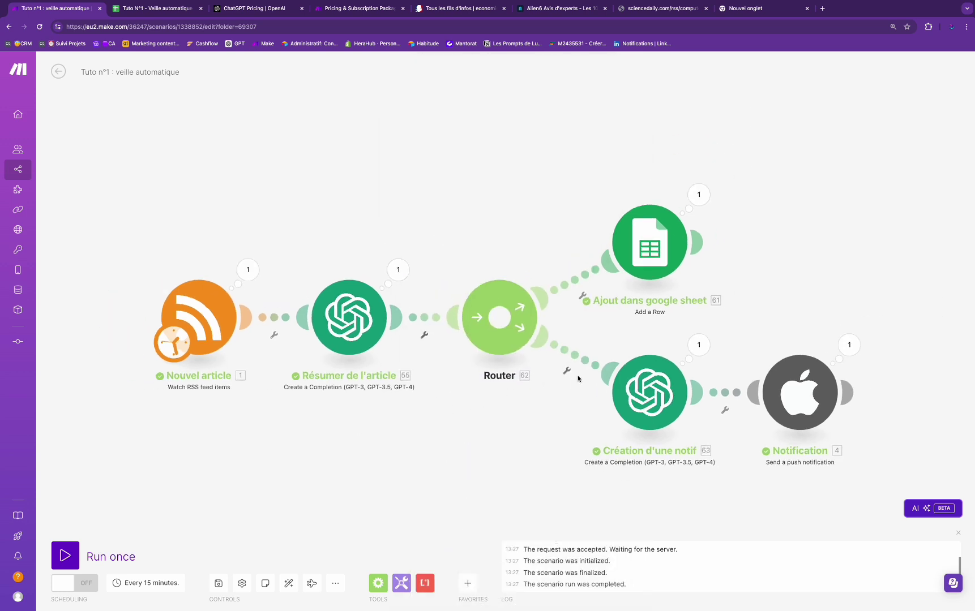
left_click_drag(577, 376, 517, 377)
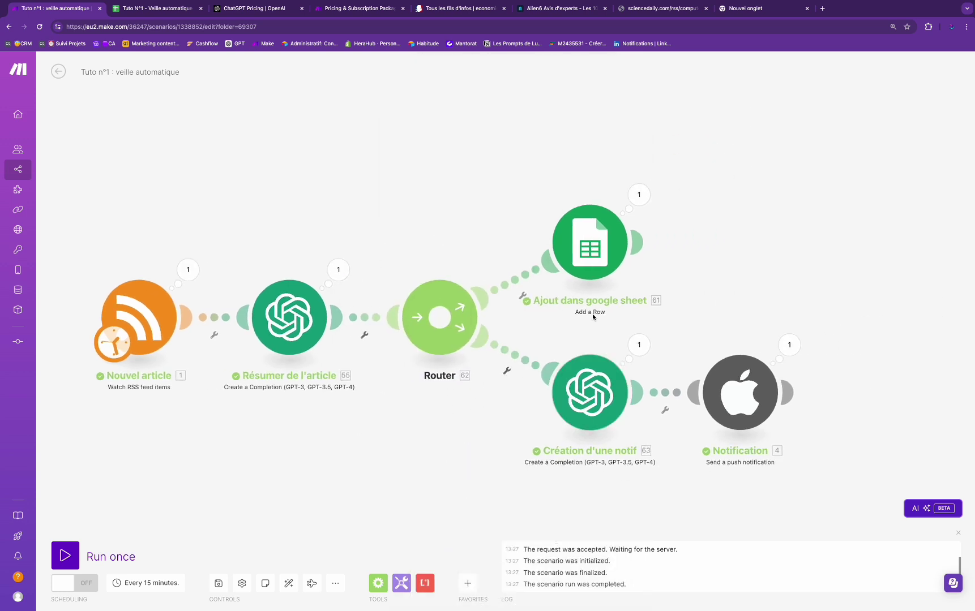
left_click(638, 200)
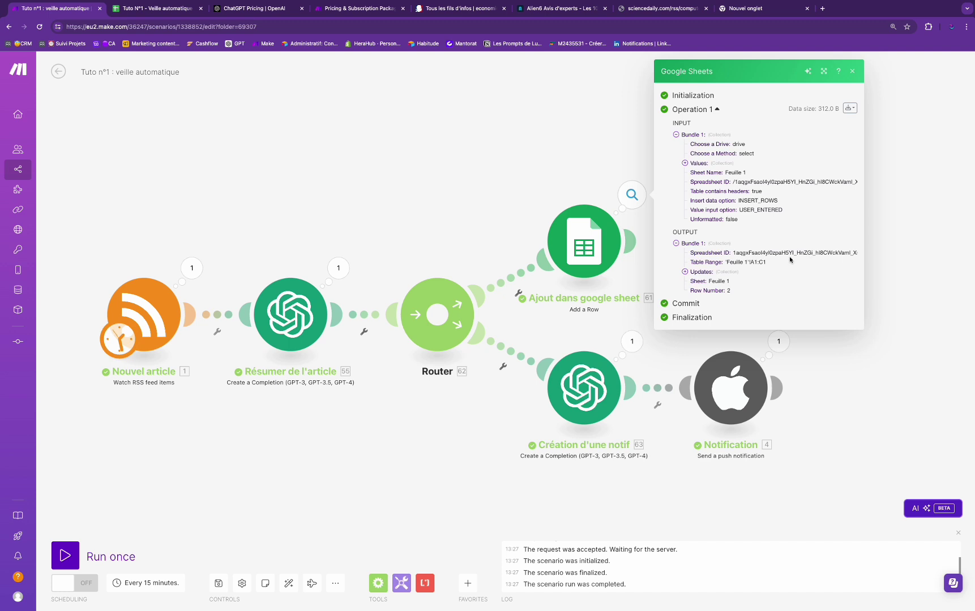
left_click(623, 304)
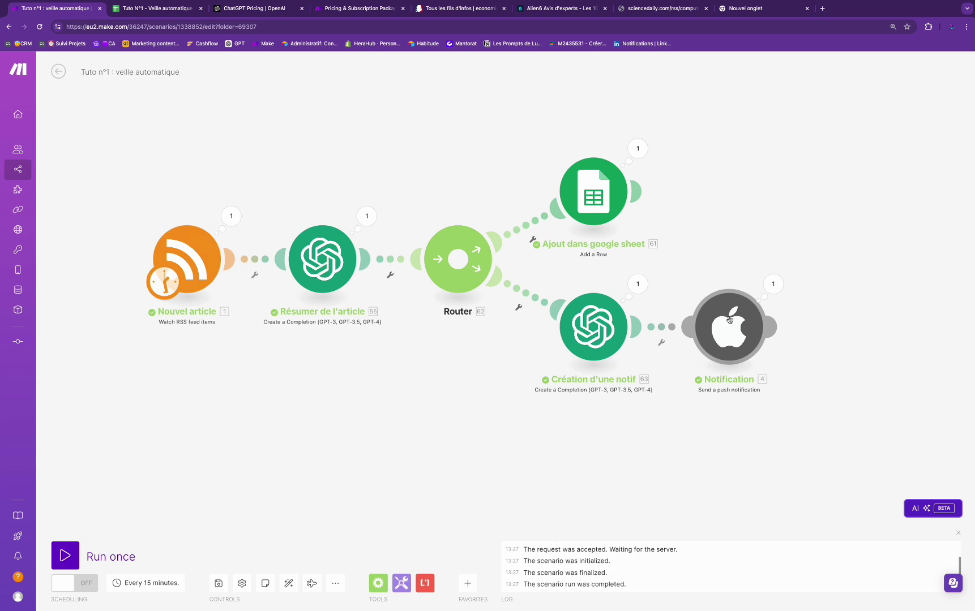
Review the "Création d'une notif" module's prompt settings and close them without changes.
scroll(736, 346, "up", 1)
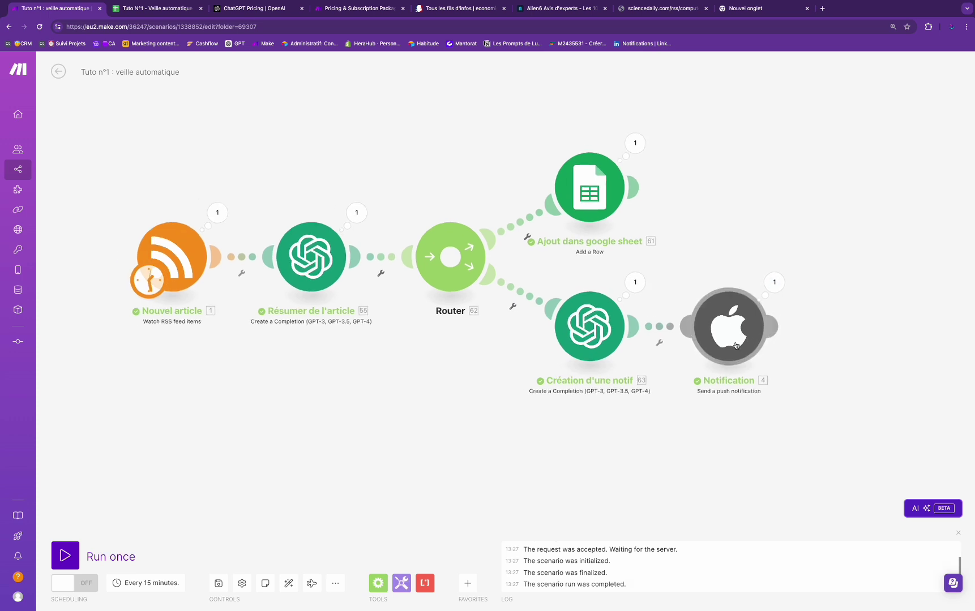
scroll(736, 346, "up", 1)
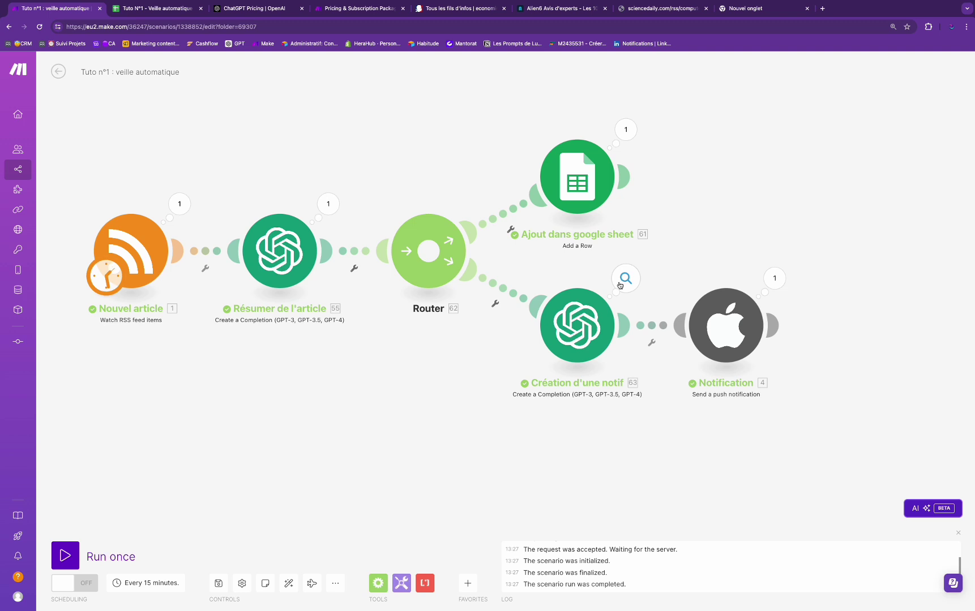
left_click(596, 319)
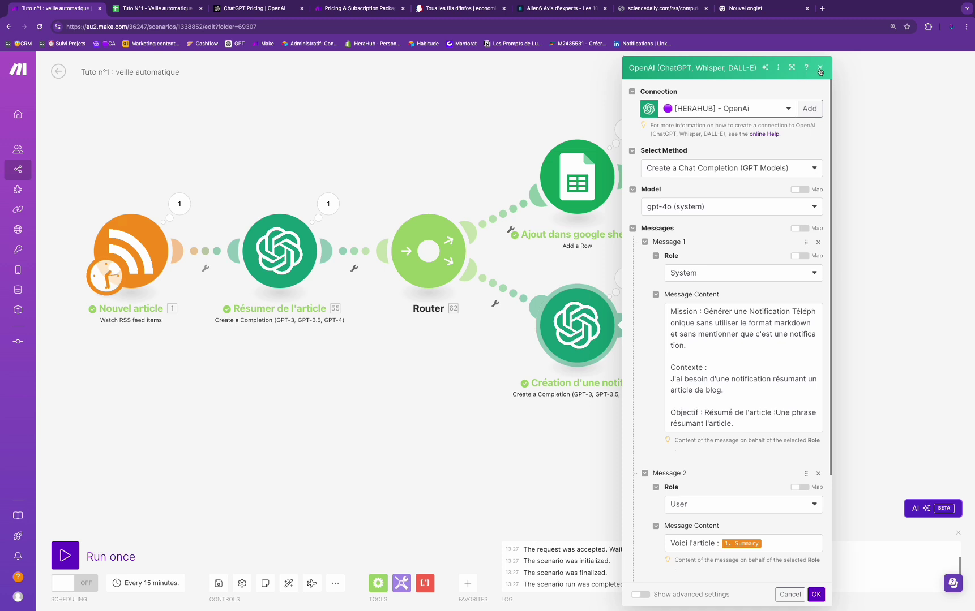
left_click(820, 69)
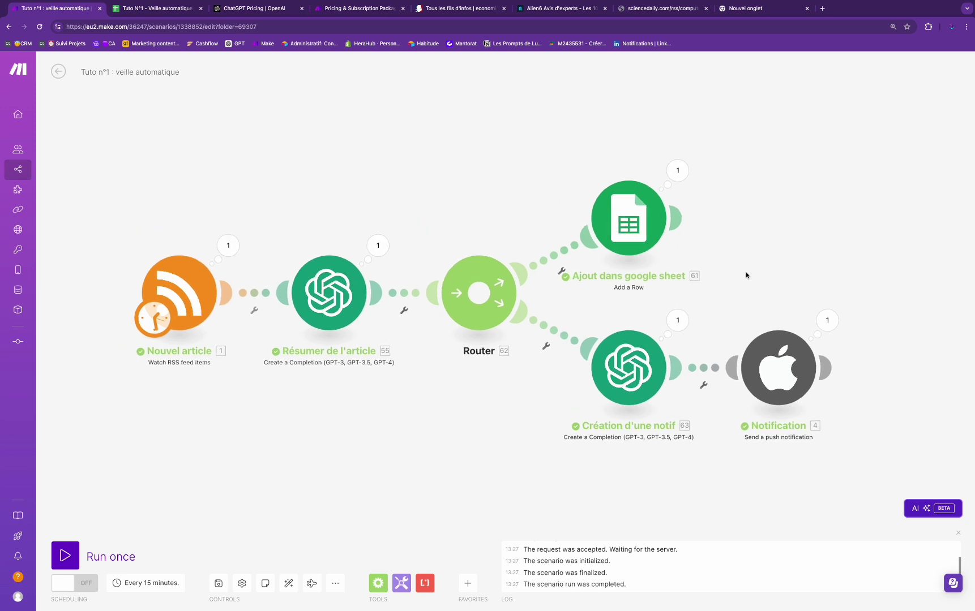
Switch to the "Tuto N°1 - Veille automatique" spreadsheet in Google Sheets and widen the Résumé column.
left_click(158, 8)
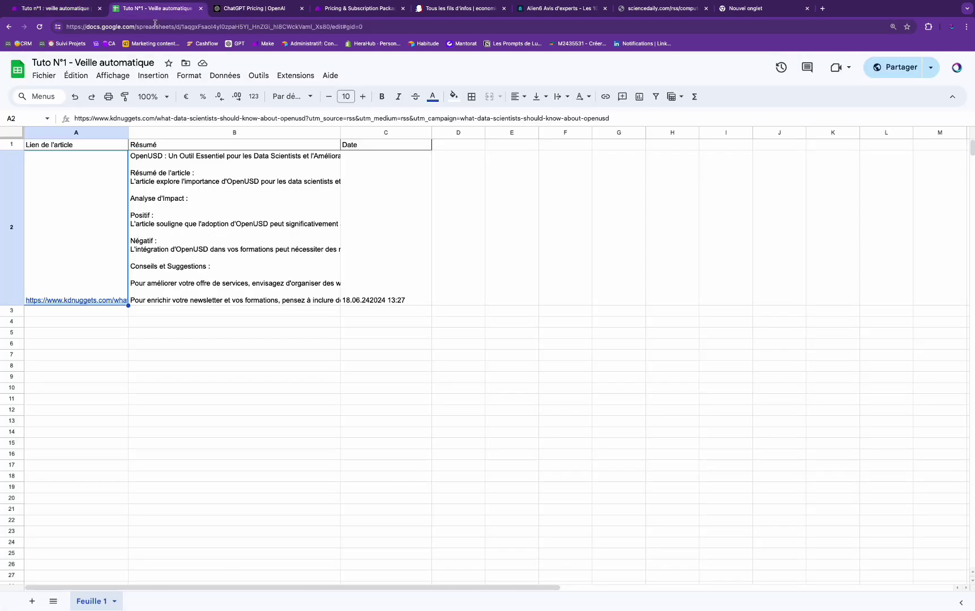
left_click(256, 232)
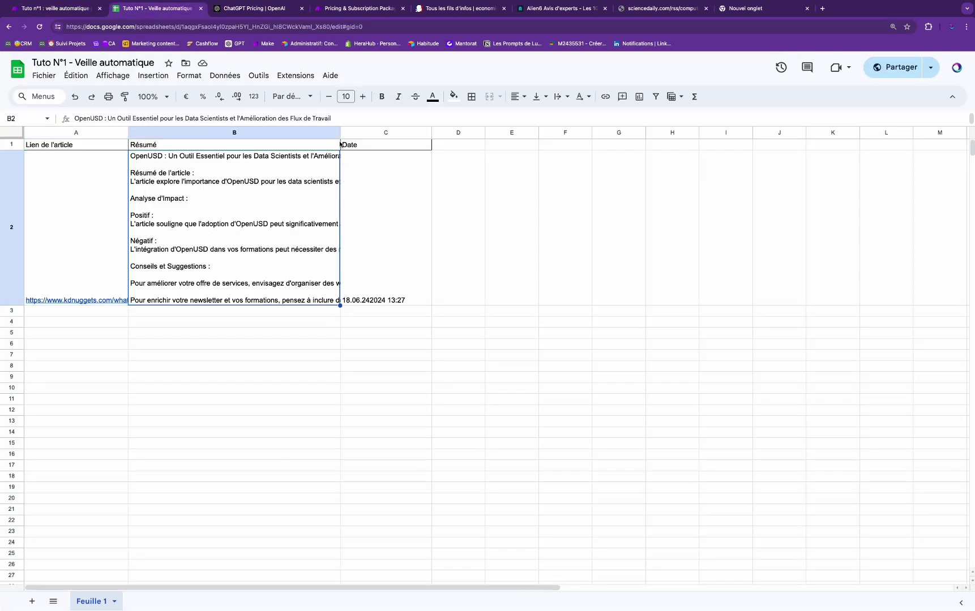
left_click_drag(340, 133, 478, 132)
Read the full article summary in cell B2, covering its positive and negative impact analysis and its suggestions.
double_click(445, 228)
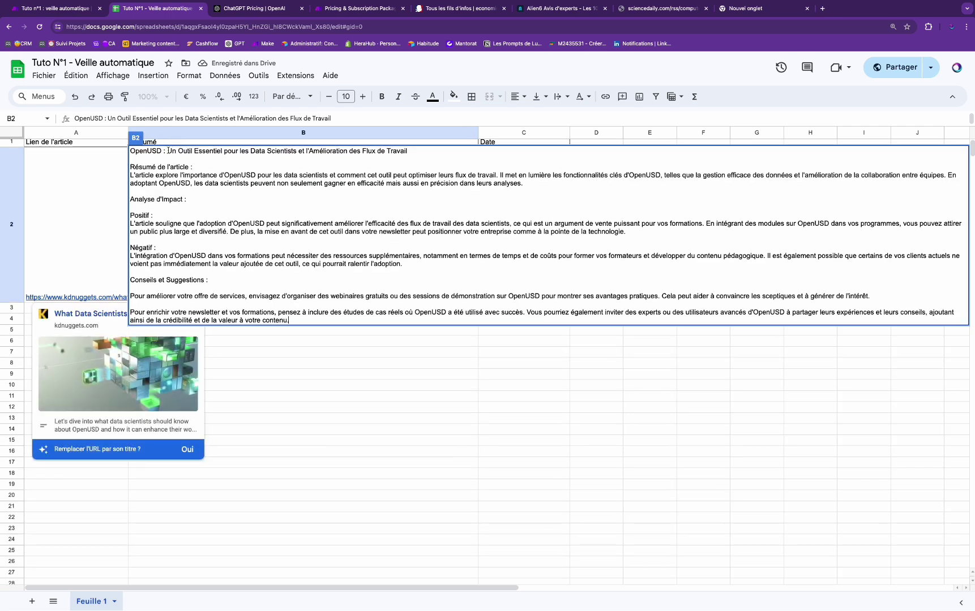
left_click_drag(167, 151, 406, 224)
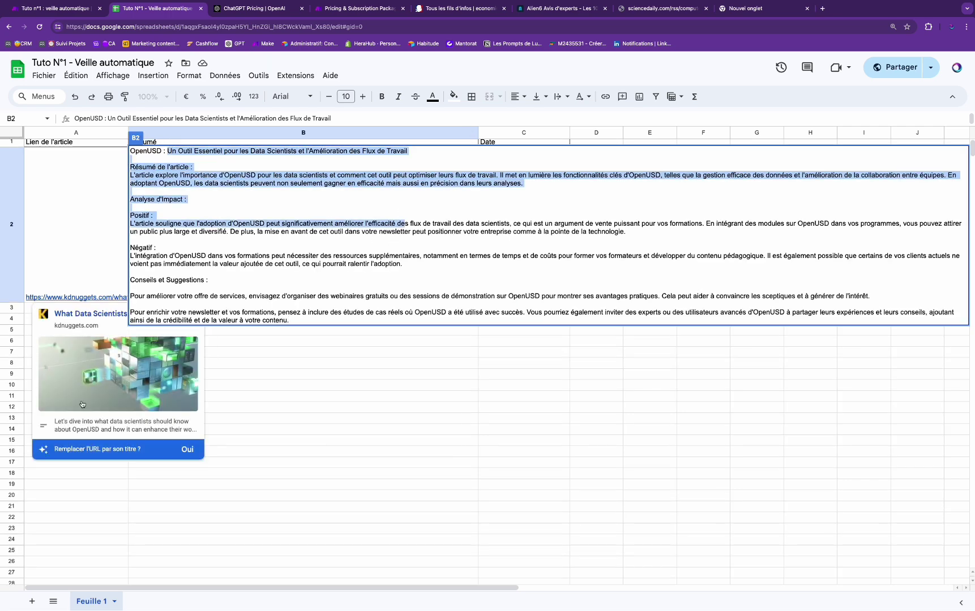
left_click(225, 186)
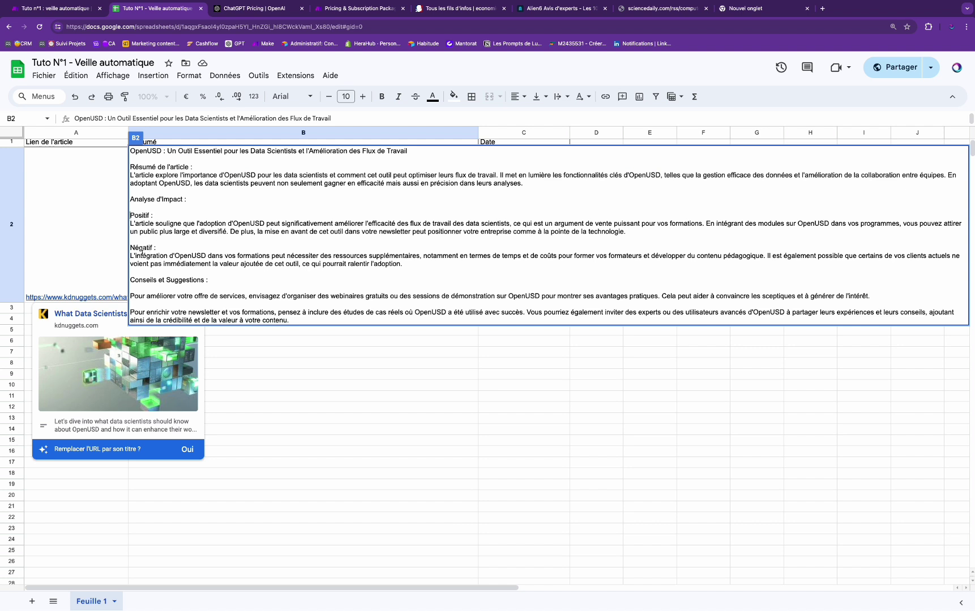
left_click_drag(130, 248, 264, 265)
left_click(404, 265)
left_click_drag(138, 296, 674, 298)
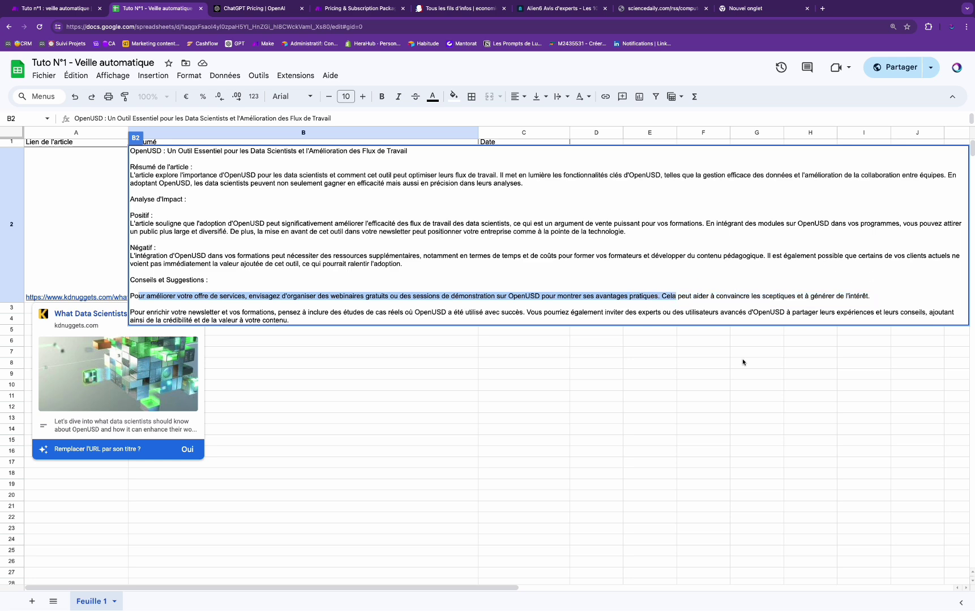
left_click(726, 383)
Open the KDnuggets article linked in cell A2 and accept all of the site's cookies.
left_click(106, 209)
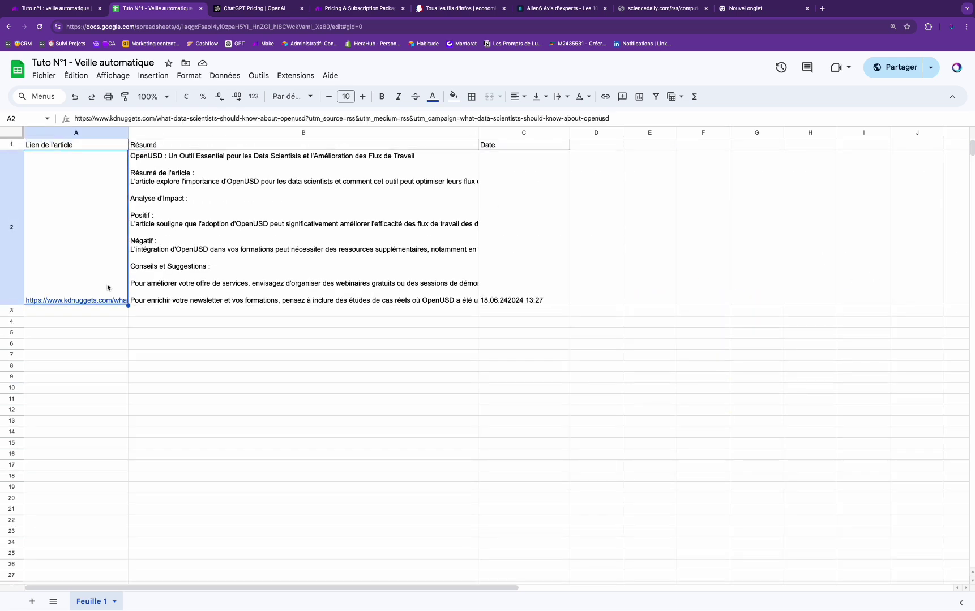
double_click(97, 306)
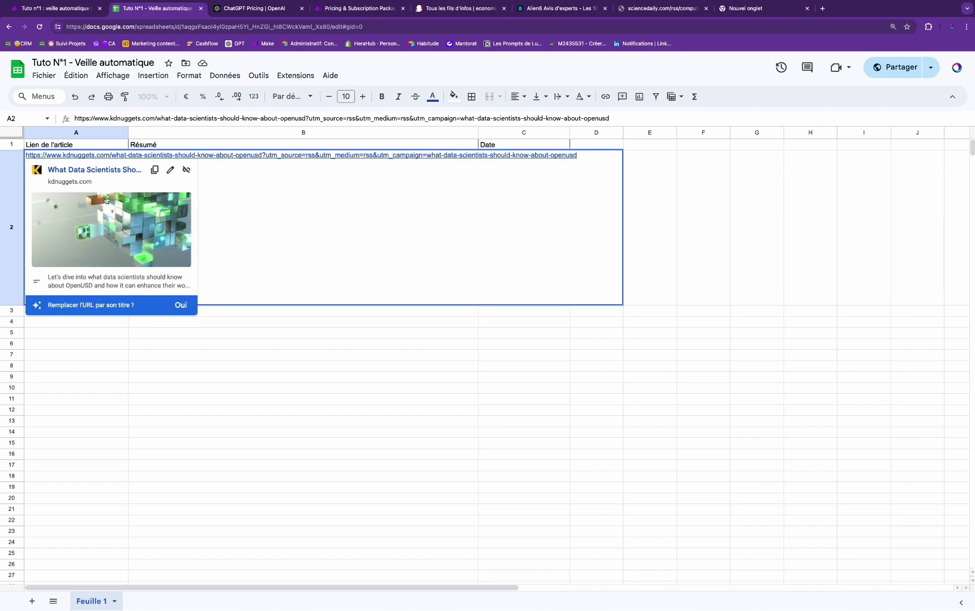
left_click(123, 171)
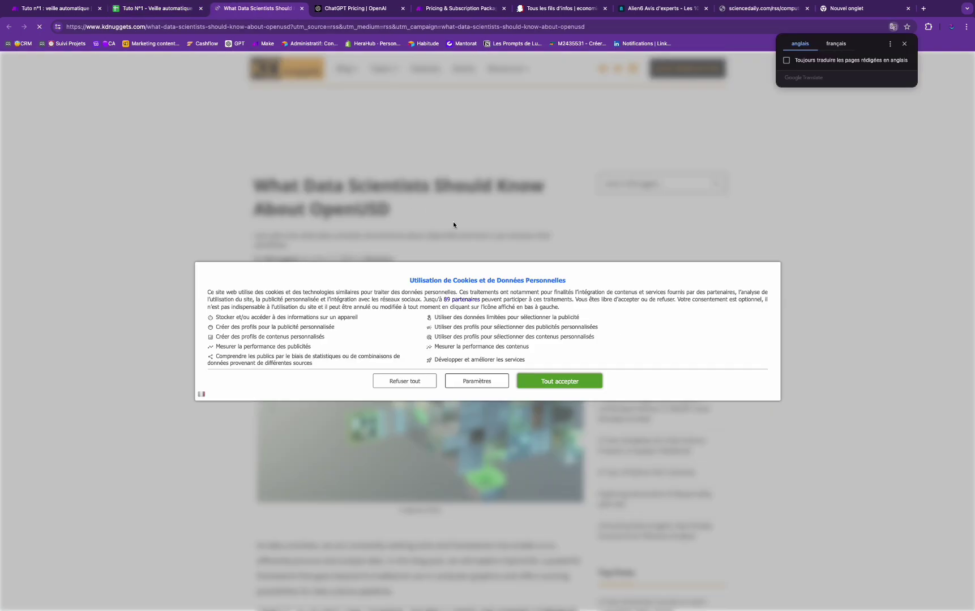
left_click(553, 387)
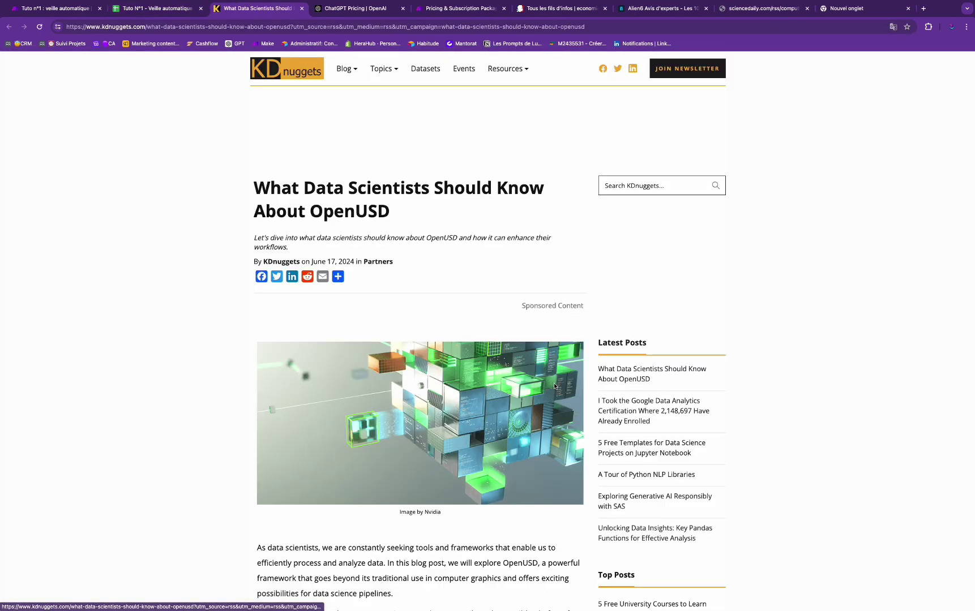
Skim the article "What Data Scientists Should Know About OpenUSD", dismiss the newsletter sign-up pop-up and return to the spreadsheet.
scroll(552, 389, "down", 5)
scroll(552, 389, "down", 10)
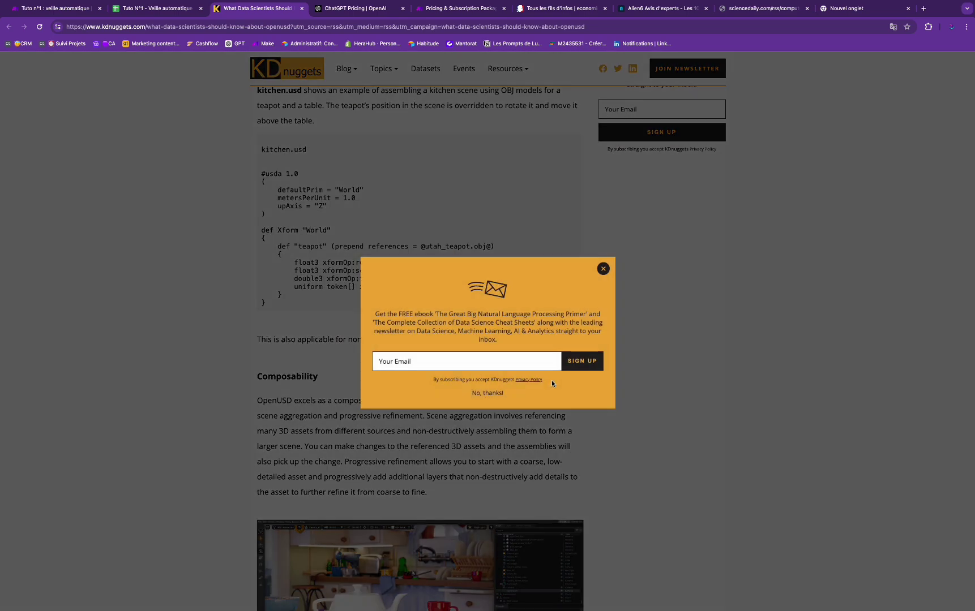
left_click(603, 268)
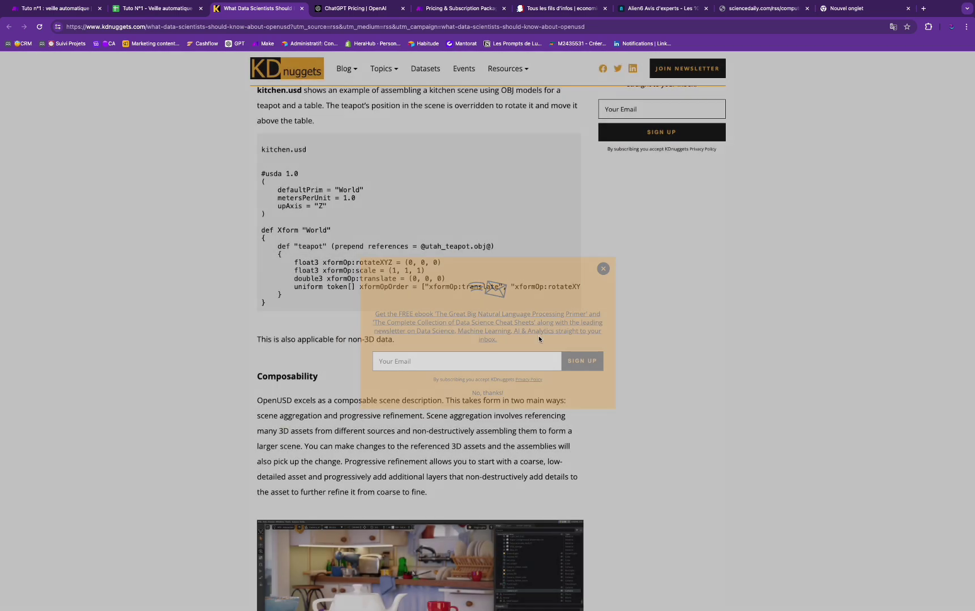
scroll(541, 334, "down", 4)
scroll(555, 328, "up", 10)
scroll(558, 327, "up", 10)
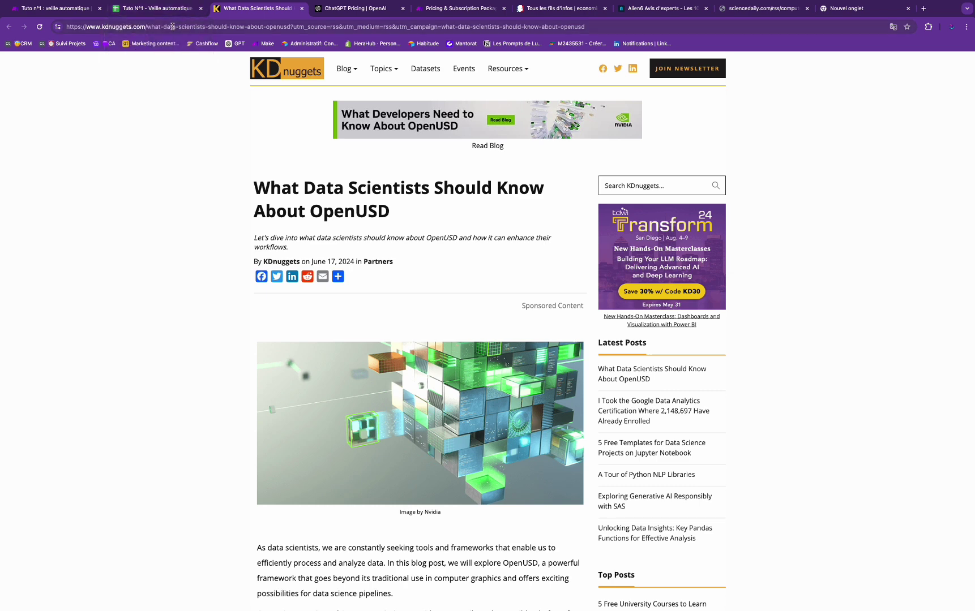
left_click(164, 10)
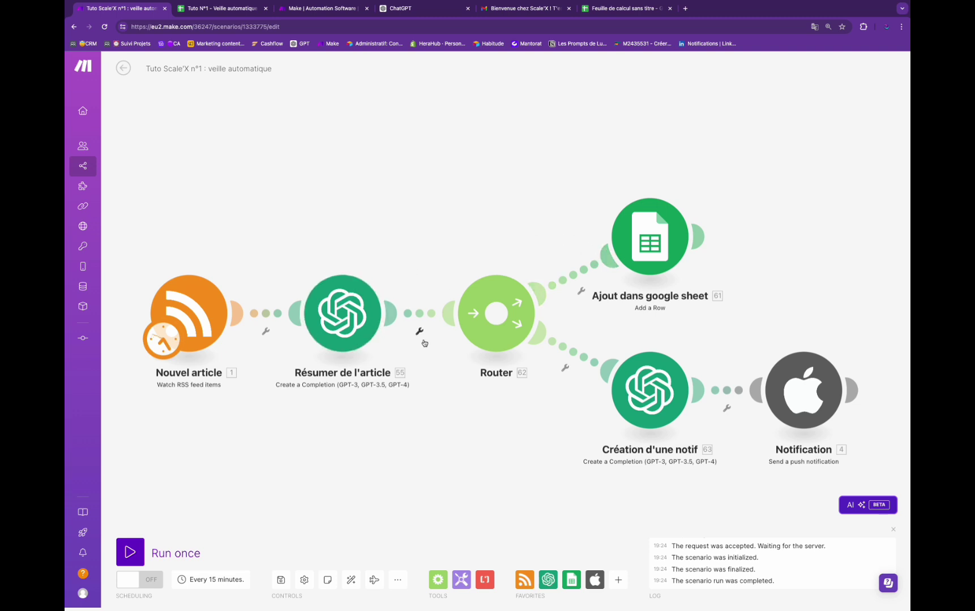
In Make, start "Nouvel article" from the feed item "IA et lutte contre la haine" dated 17/06/2024 13:04 and run the scenario once.
right_click(210, 308)
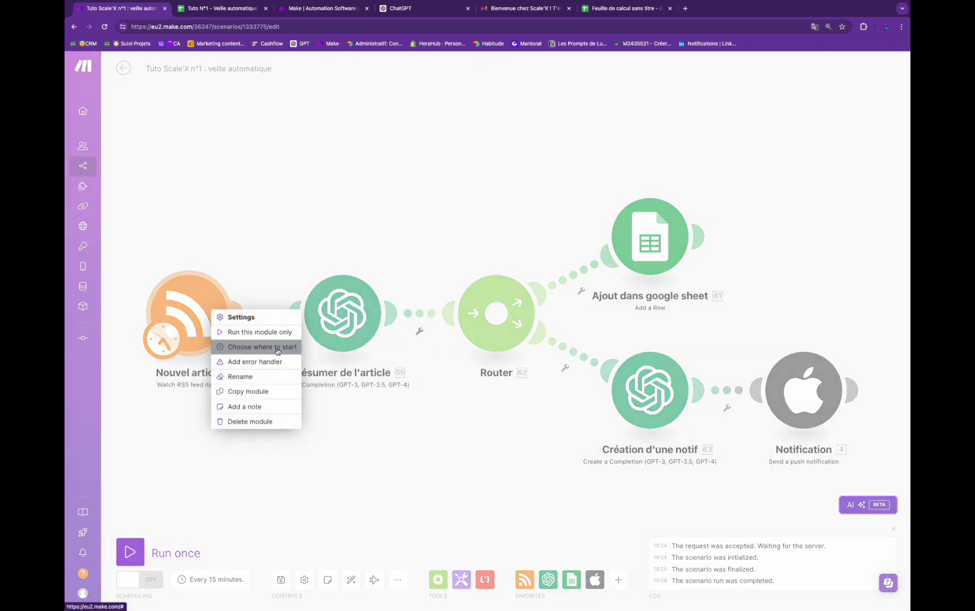
left_click(249, 345)
left_click(244, 347)
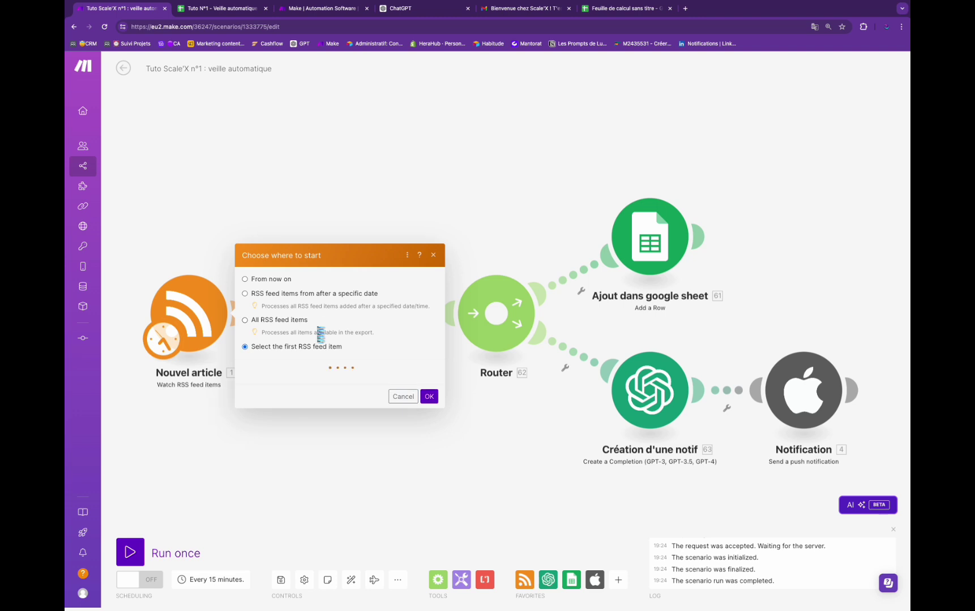
left_click(327, 372)
left_click(355, 363)
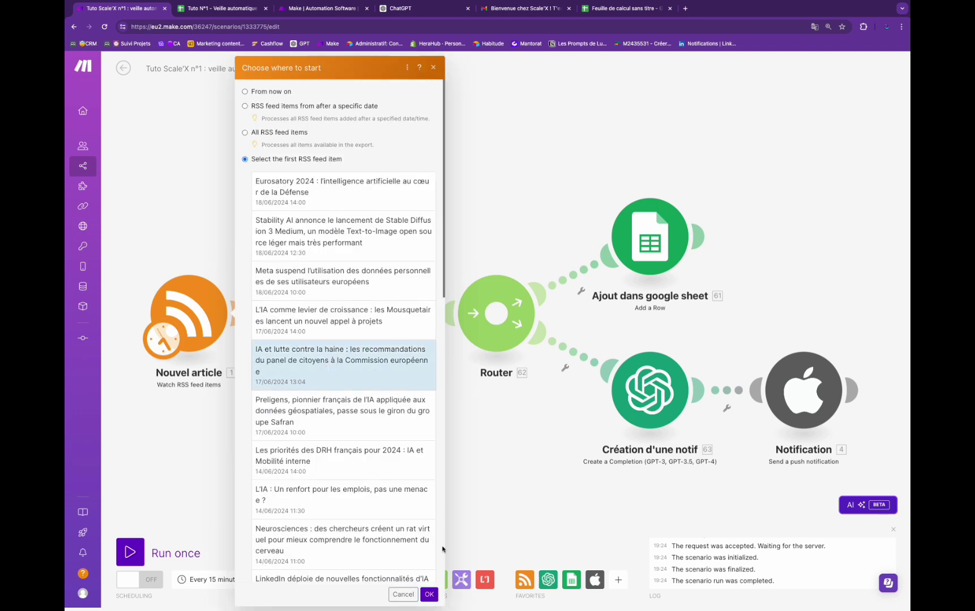
left_click(424, 592)
left_click(131, 553)
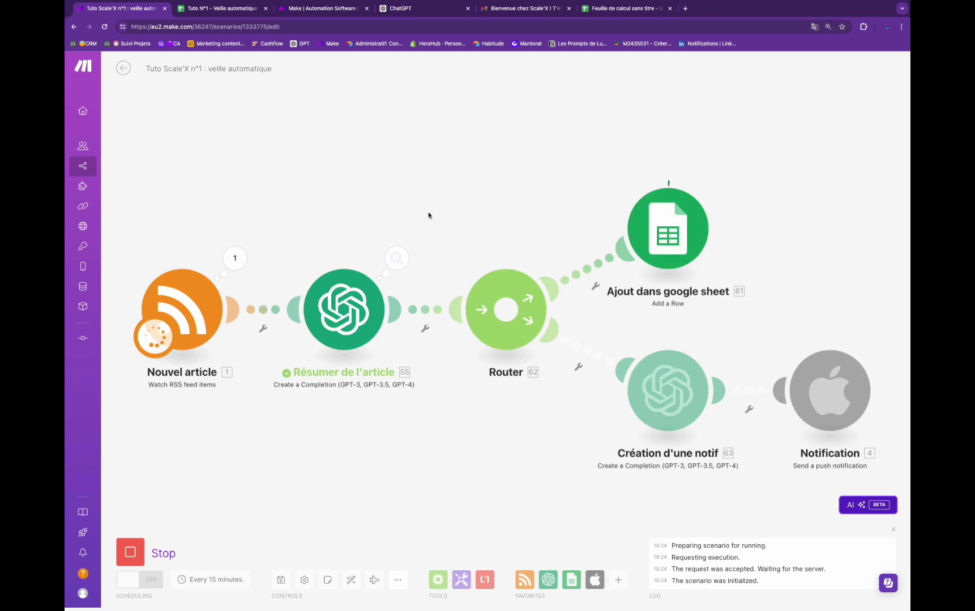
Check the summary and date in row 3 of the Google Sheets spreadsheet, and return to the Make scenario to review the run.
left_click(243, 10)
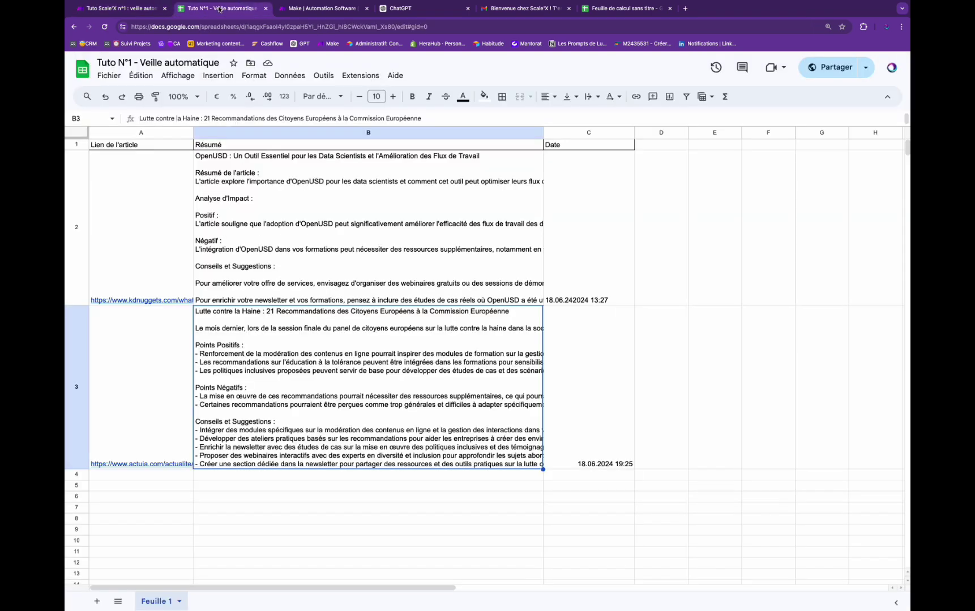
left_click(590, 355)
left_click(120, 9)
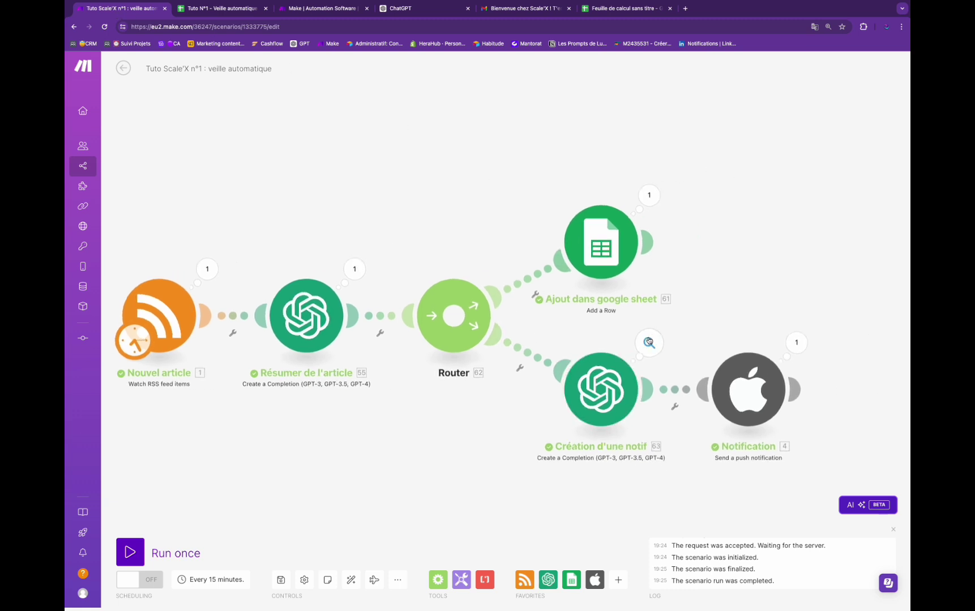
left_click(805, 345)
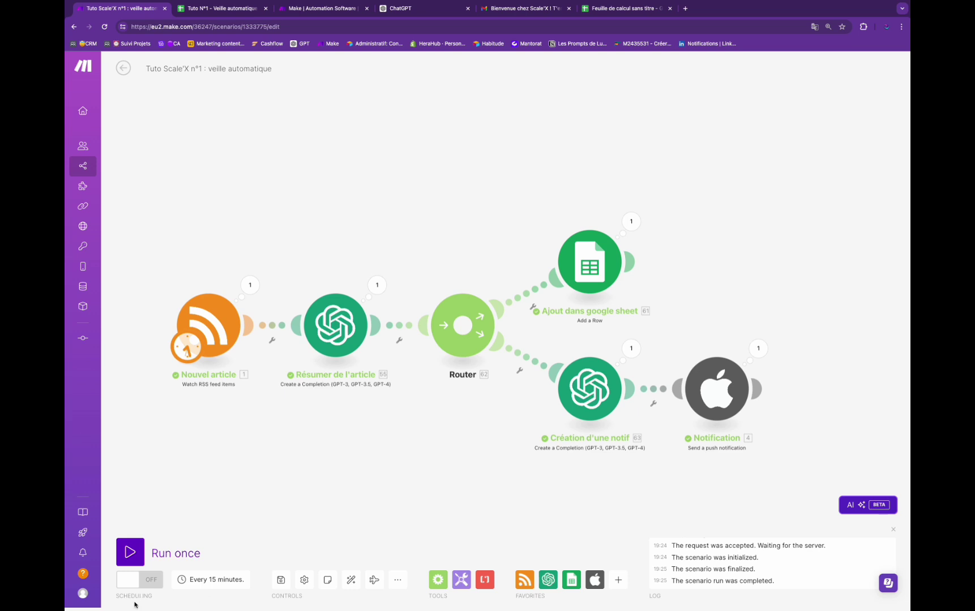
Schedule the scenario to run every day at 19:00 and activate its scheduling.
left_click(204, 581)
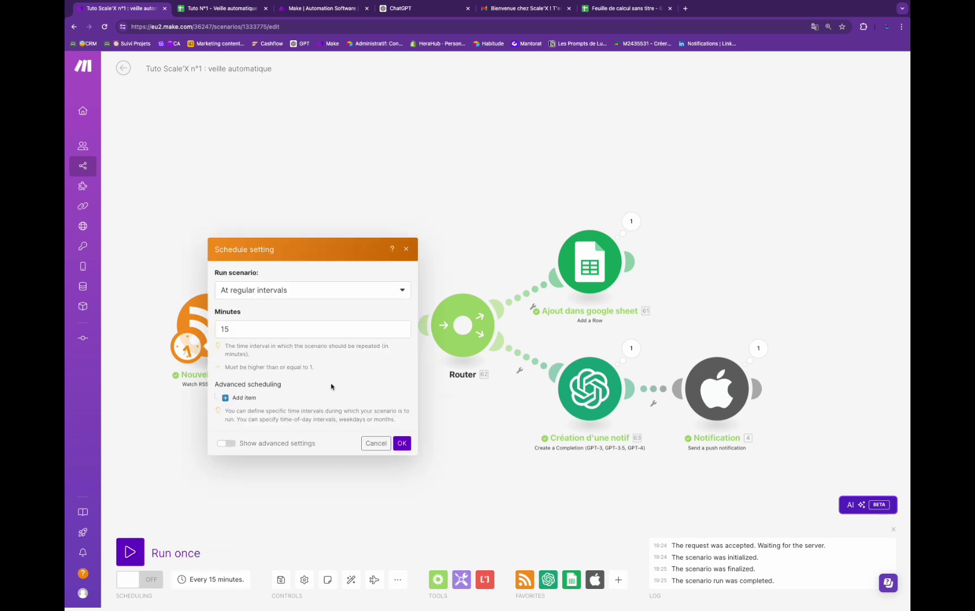
left_click(311, 295)
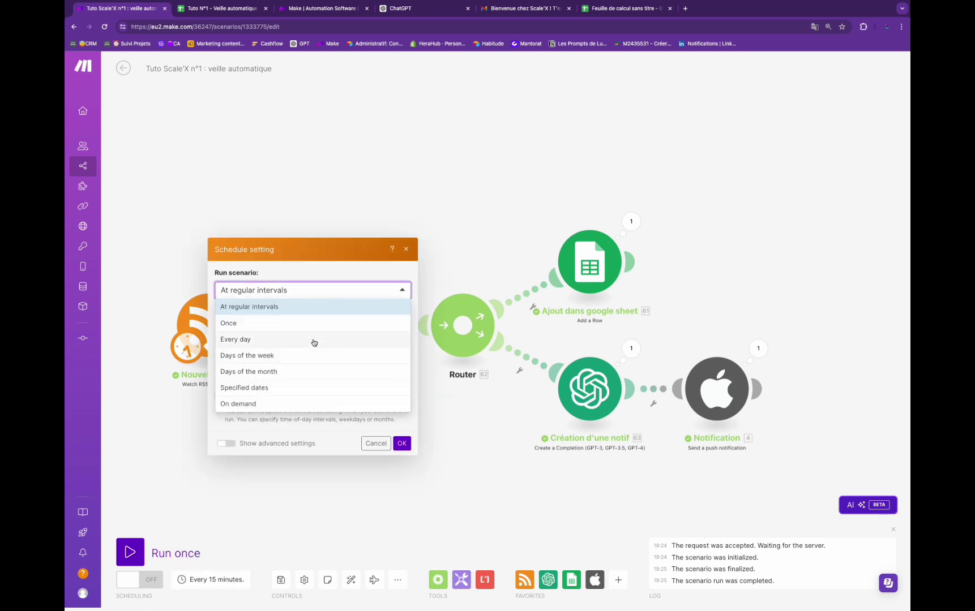
left_click(314, 343)
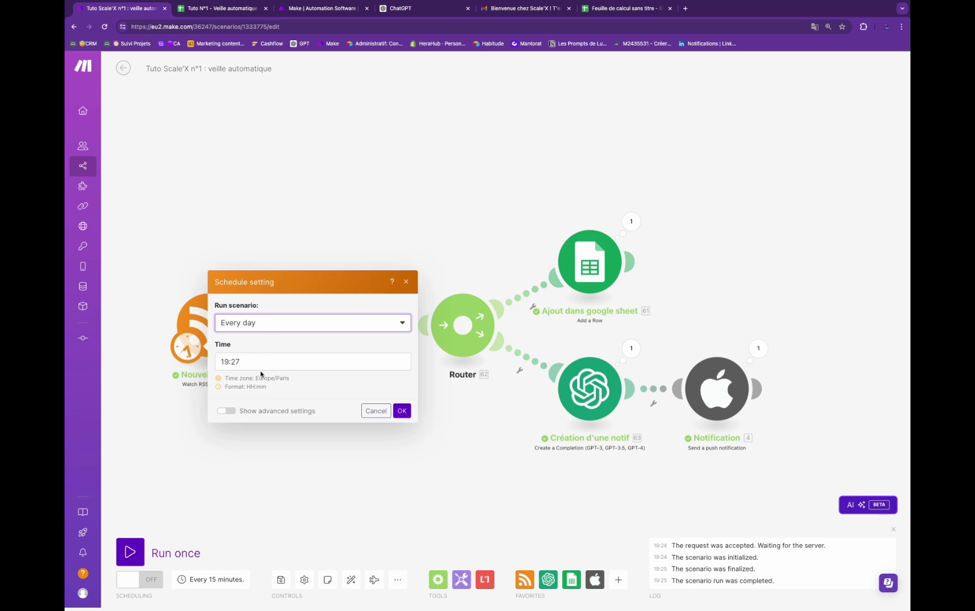
left_click(262, 364)
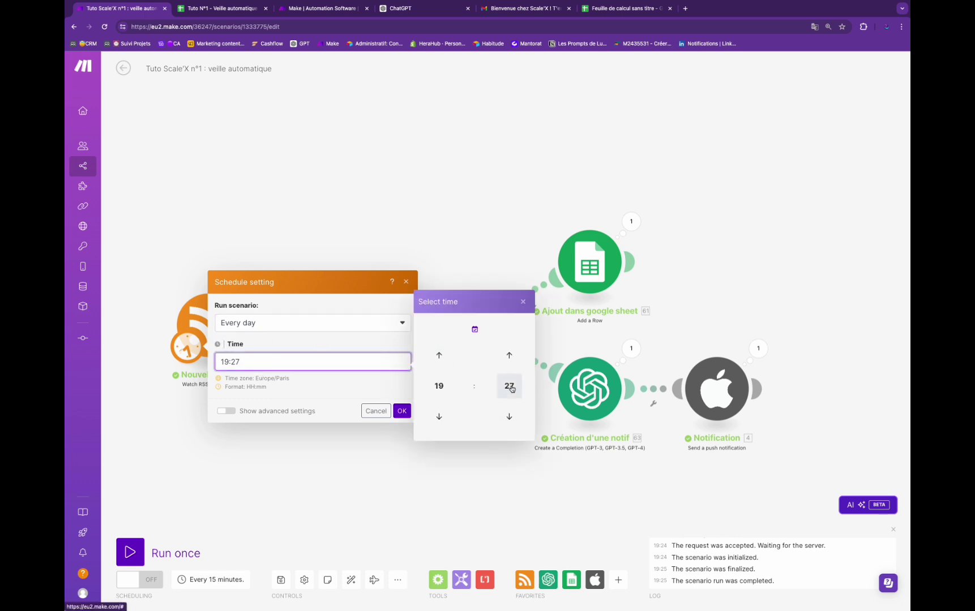
left_click(509, 386)
left_click(434, 359)
left_click(385, 393)
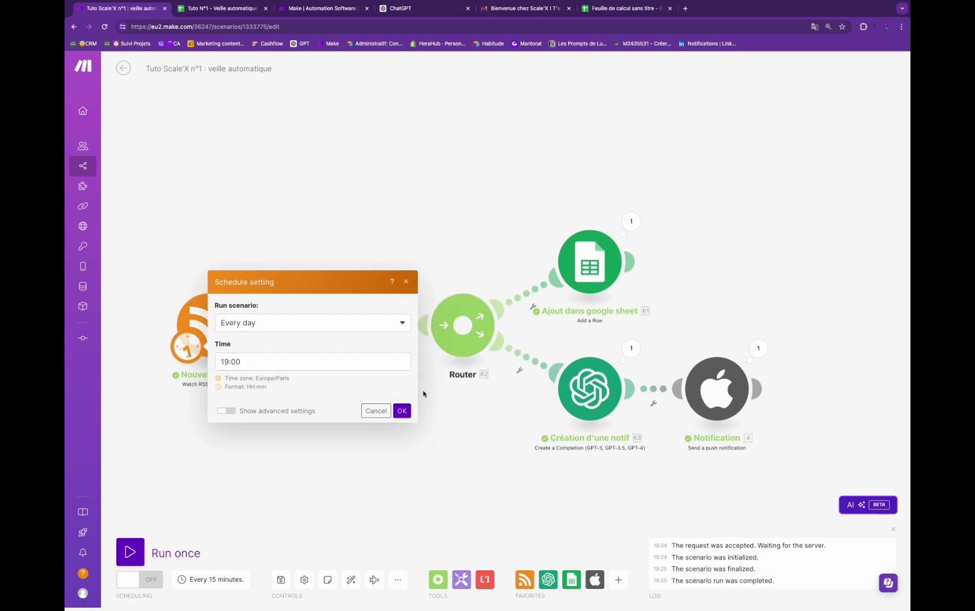
left_click(400, 413)
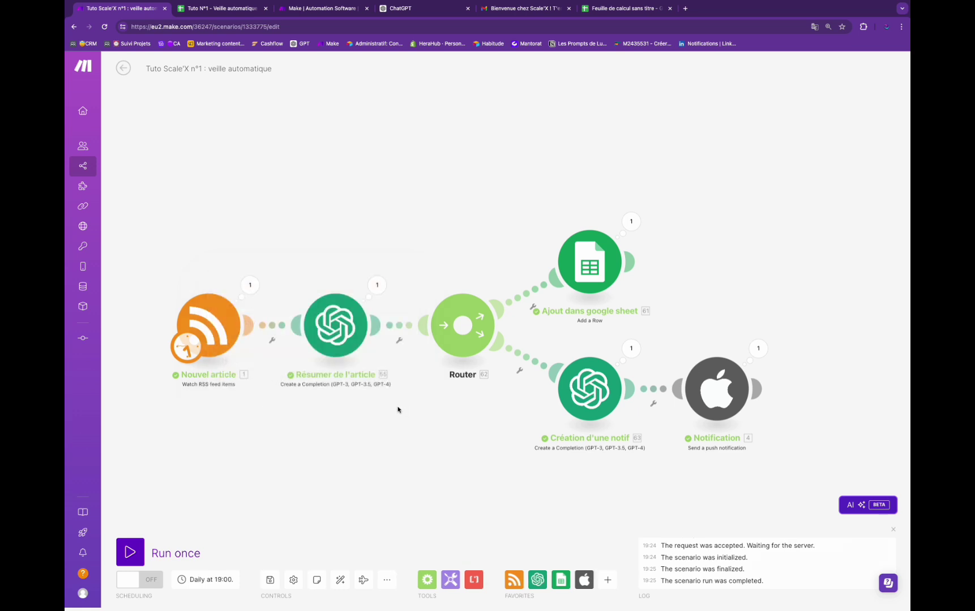
left_click(143, 580)
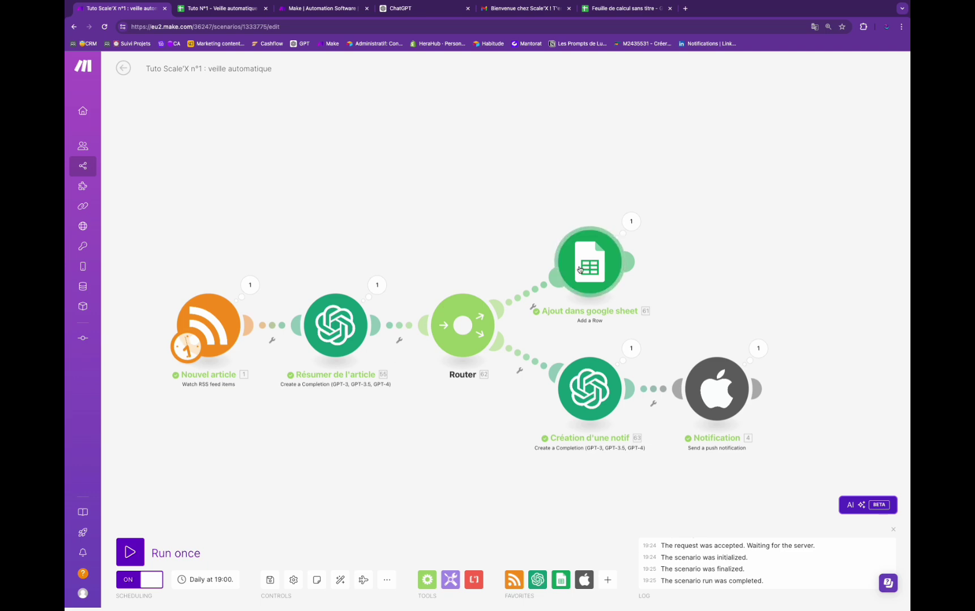
Examine the rows the activated scenario adds to the Google Sheets spreadsheet, including the article summary in cell B4.
left_click(194, 7)
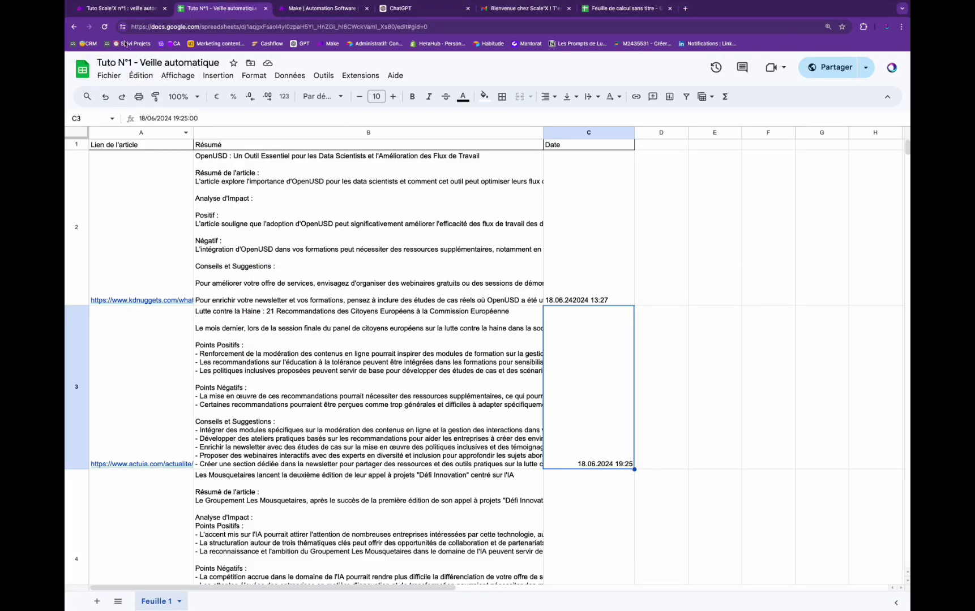
left_click(119, 8)
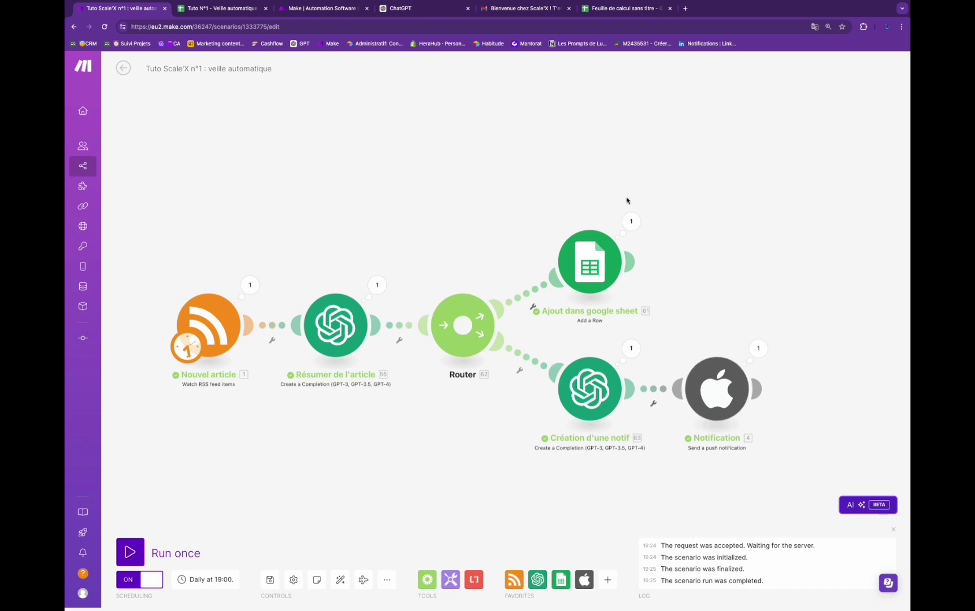
left_click(210, 10)
scroll(208, 372, "down", 4)
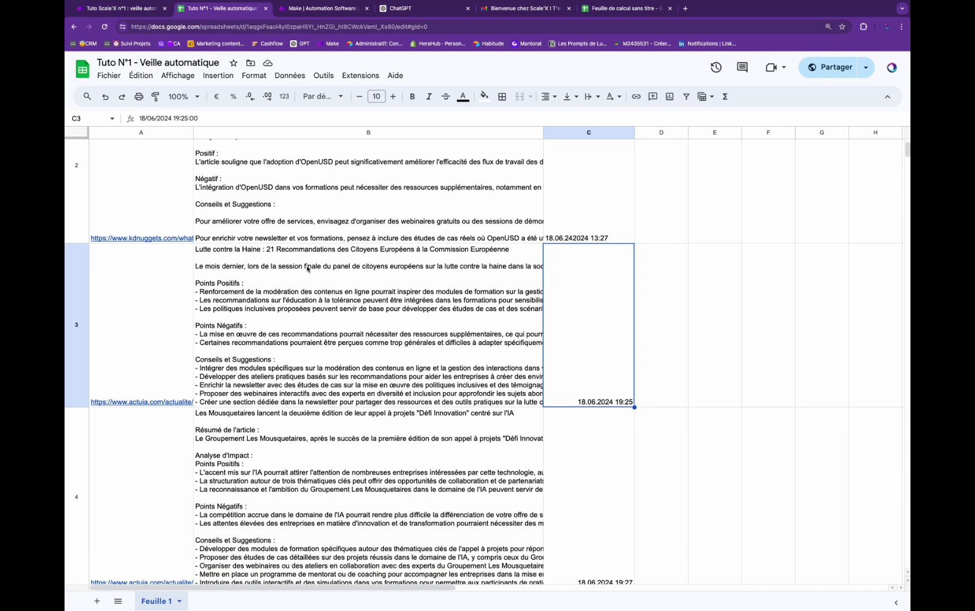
left_click(208, 371)
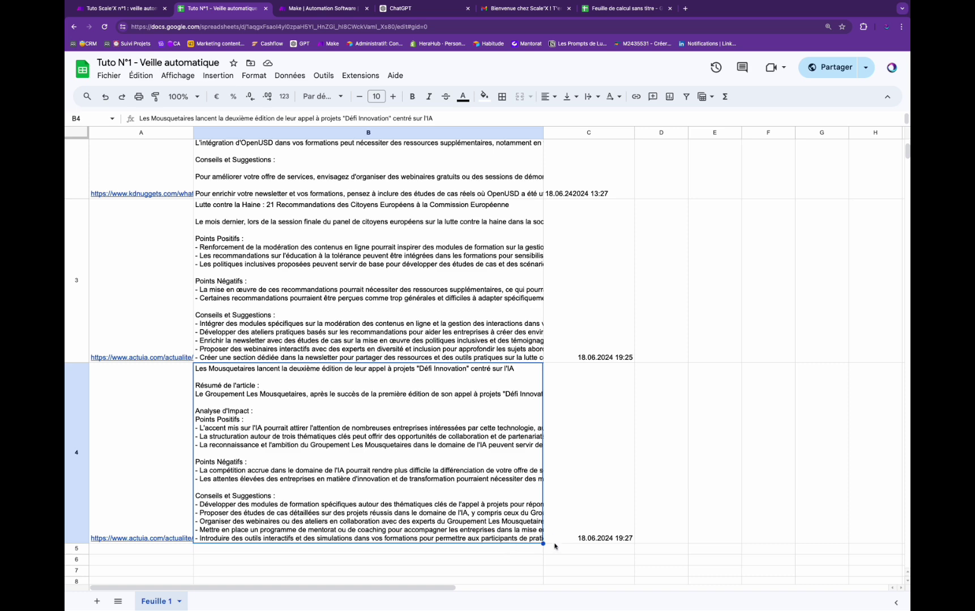
left_click_drag(540, 541, 550, 560)
left_click(399, 498)
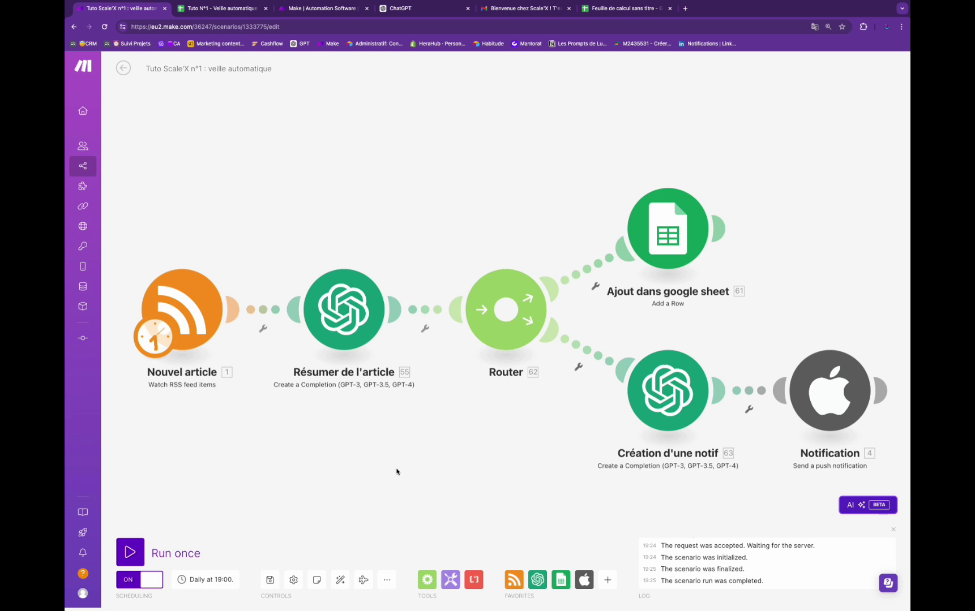
Save the Make scenario, go back to the "Tutos Scale'X" folder and check the scenario's schedule.
left_click(270, 581)
left_click(122, 75)
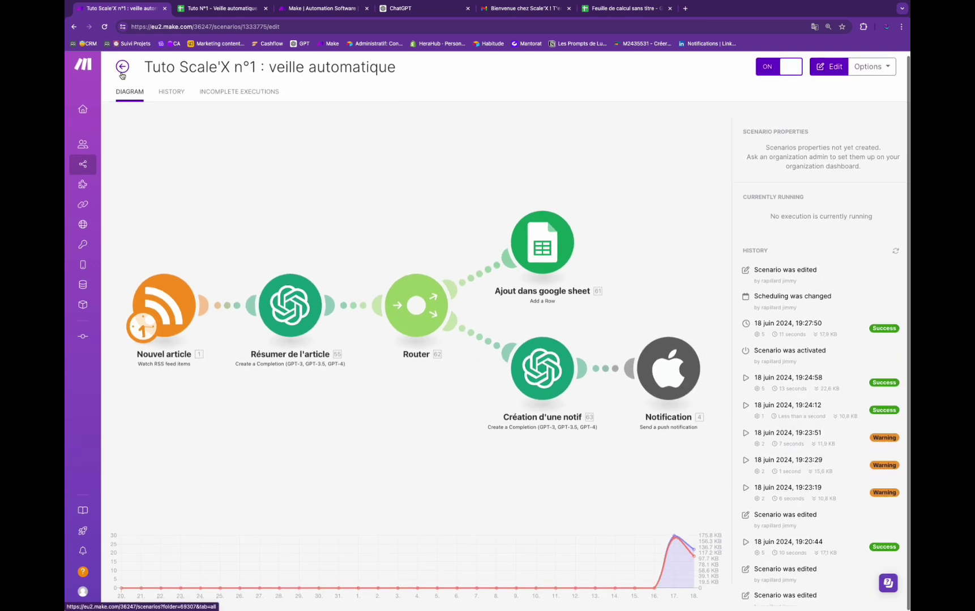
left_click(122, 74)
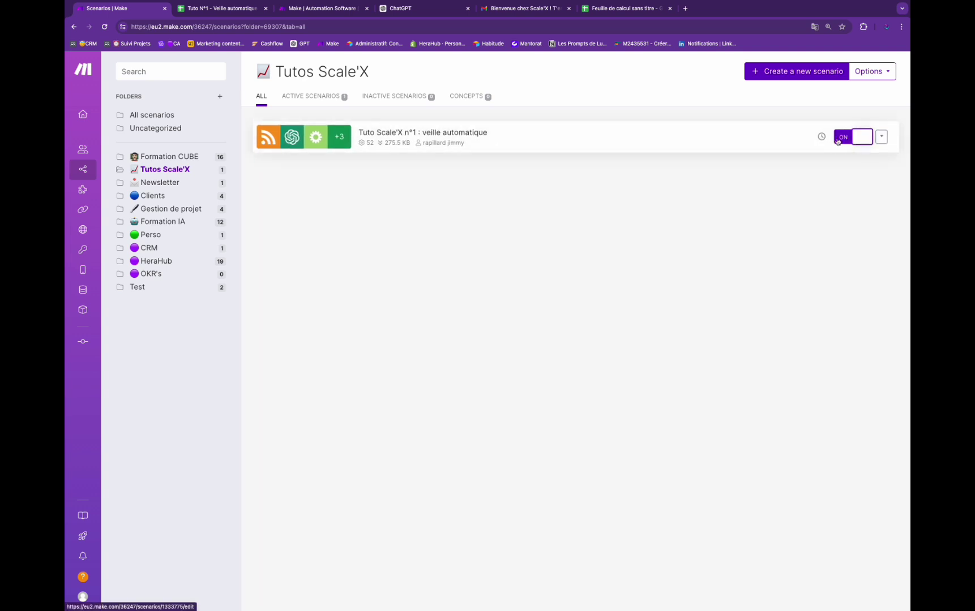
mouse_move(824, 139)
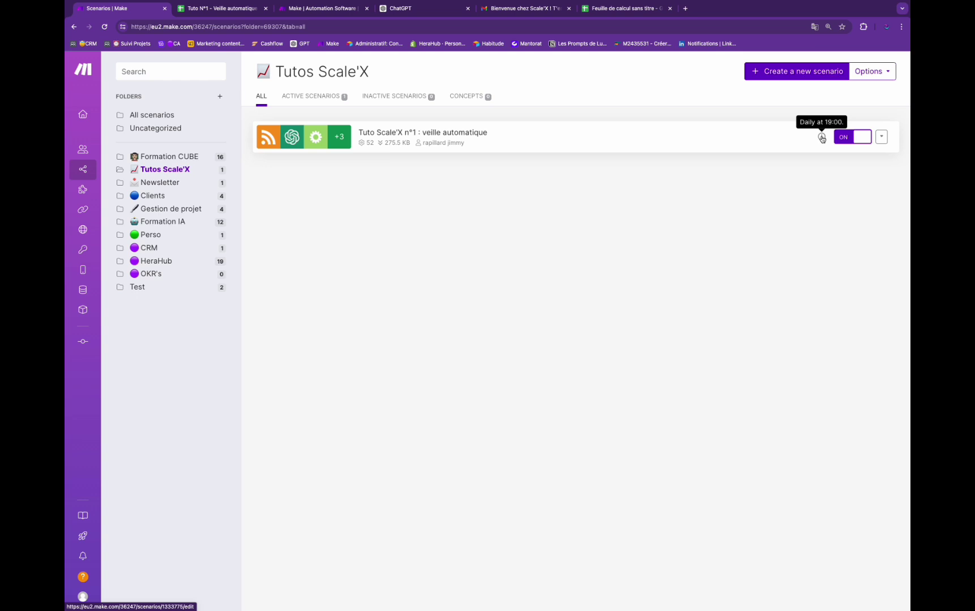